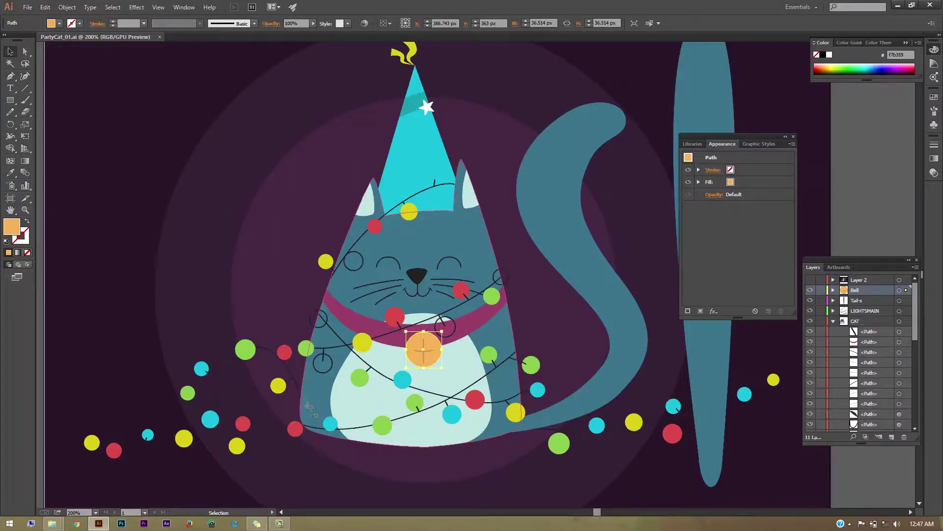
Recentre the cat and collapse the CAT layer so every document layer shows in Layers
{"action": "mouse_move", "coordinate": [225, 205]}
{"action": "left_mouse_down"}
{"action": "mouse_move", "coordinate": [366, 250]}
{"action": "mouse_move", "coordinate": [356, 252]}
{"action": "left_mouse_up"}
{"action": "left_click", "coordinate": [833, 322]}
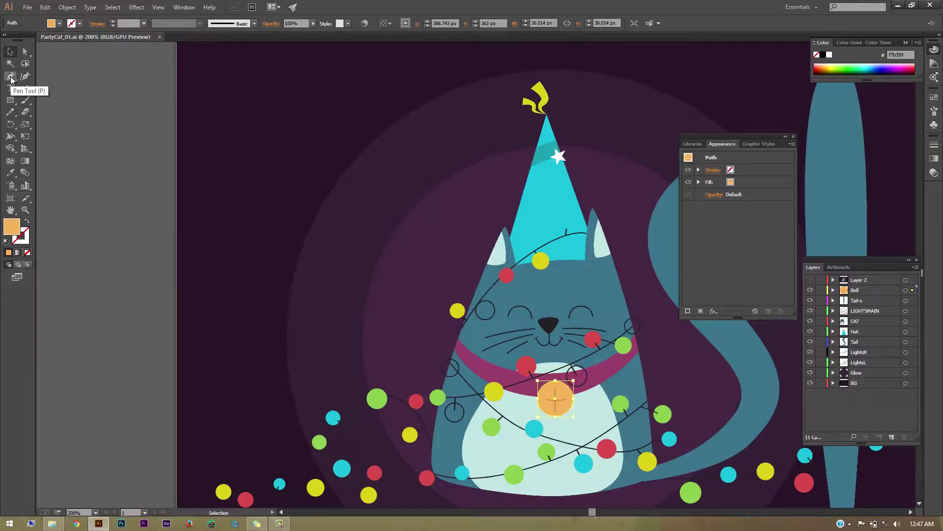
{"action": "left_click", "coordinate": [10, 77]}
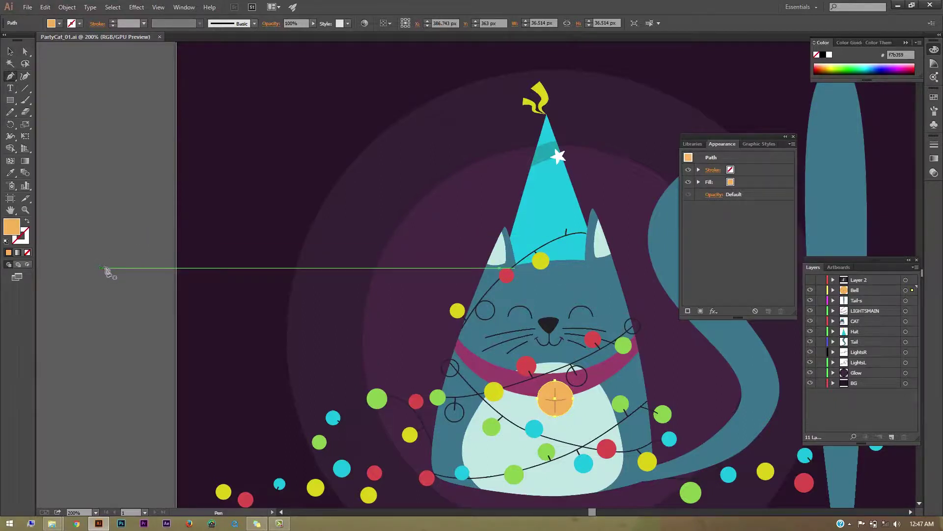
{"action": "left_click", "coordinate": [102, 264]}
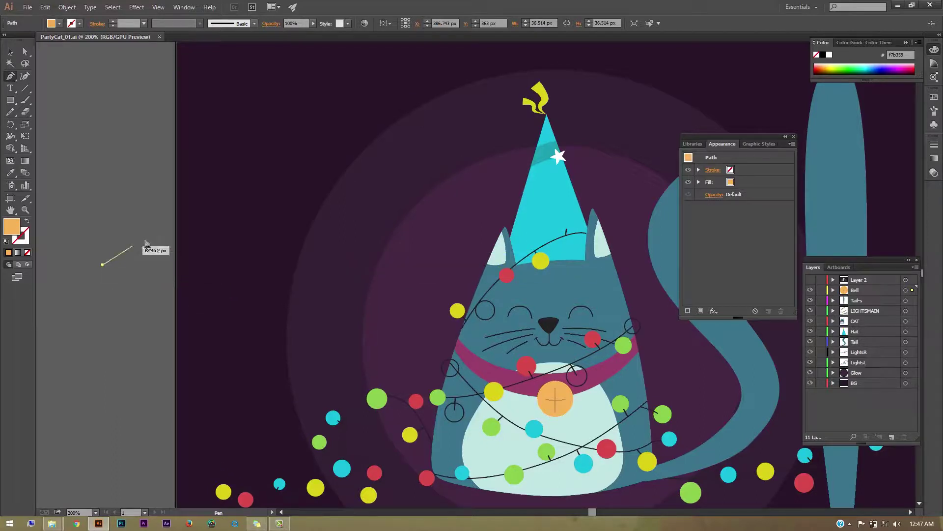
{"action": "left_click", "coordinate": [145, 241]}
{"action": "left_click", "coordinate": [164, 305]}
{"action": "left_click_drag", "start_coordinate": [115, 313], "coordinate": [58, 291]}
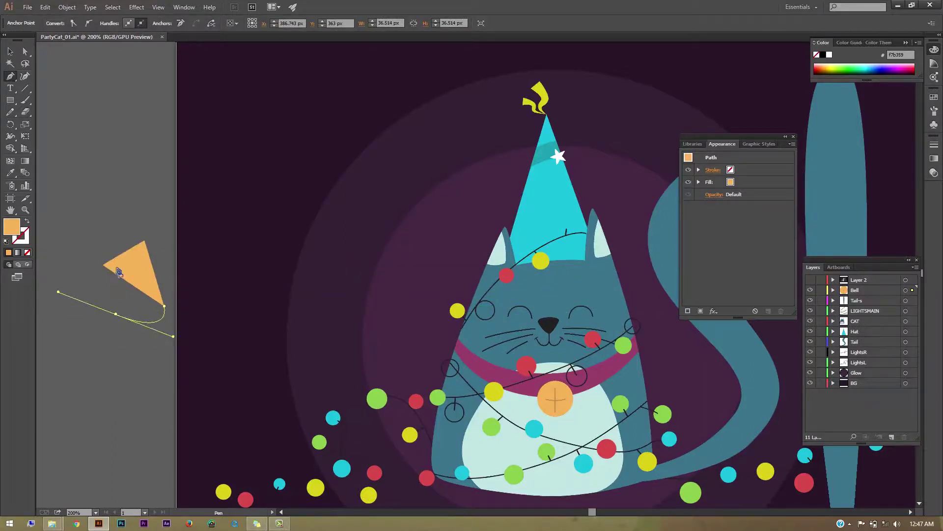
{"action": "key", "text": "ctrl+z"}
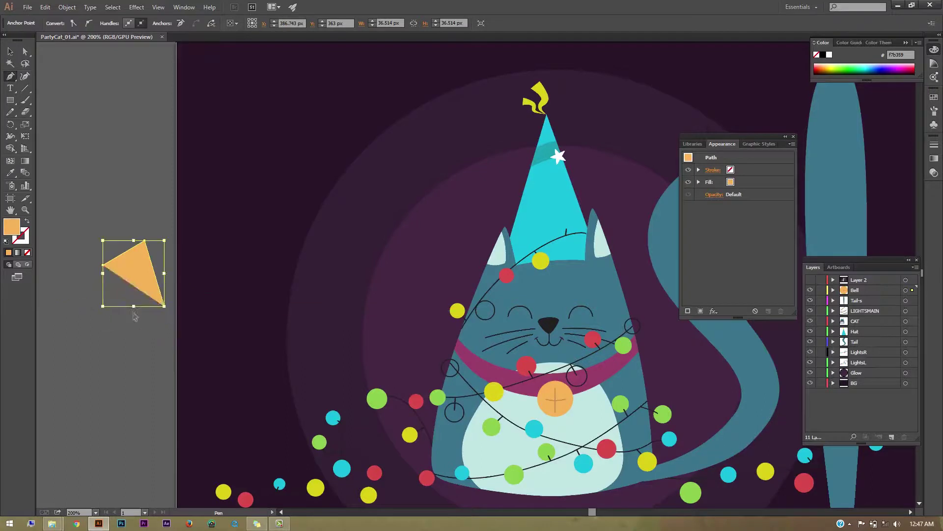
{"action": "key", "text": "ctrl+z"}
{"action": "key", "text": "ctrl+z"}
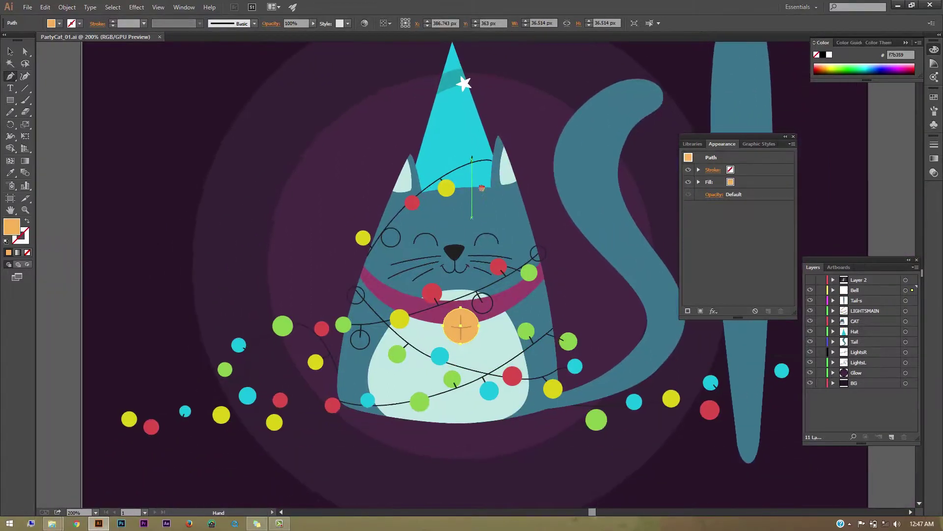
Zoom to 300% on the cat's head and party hat, and select the cat's clipped body group
{"action": "left_click_drag", "start_coordinate": [575, 260], "coordinate": [518, 213]}
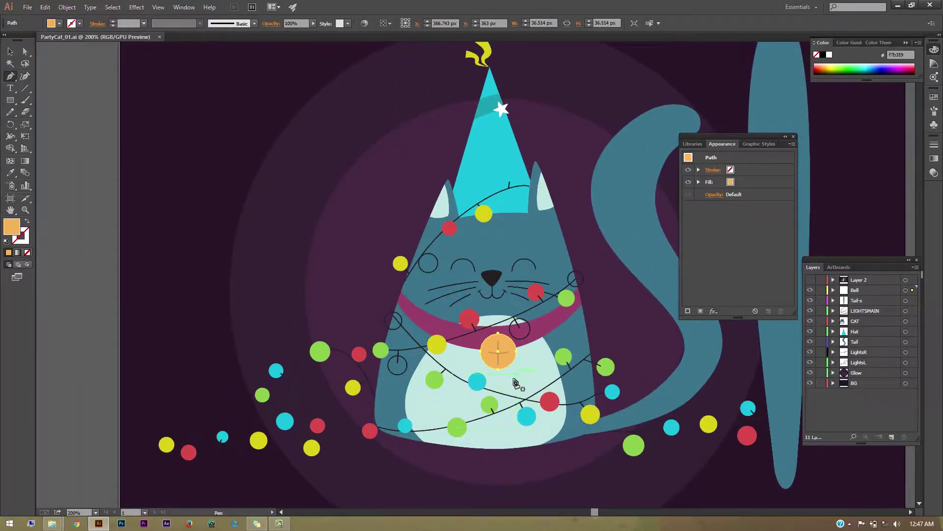
{"action": "key", "text": "ctrl+plus"}
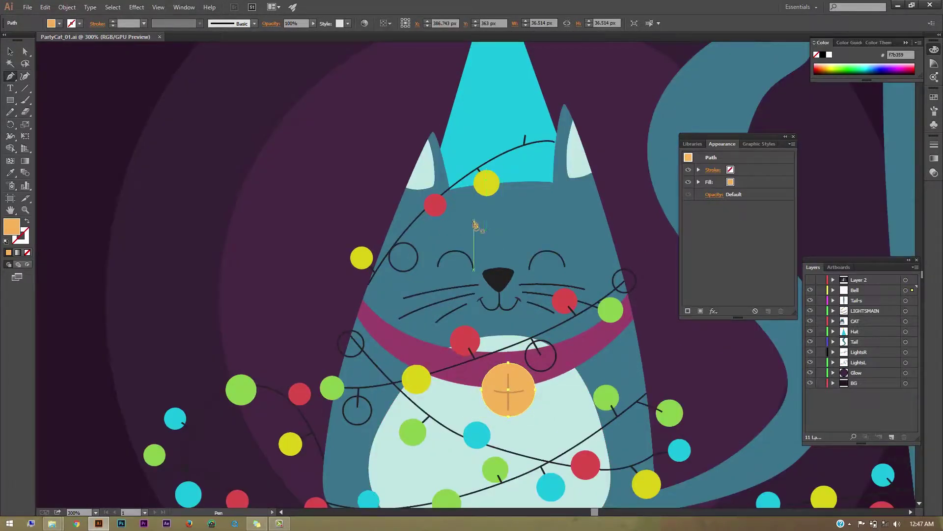
{"action": "left_click", "coordinate": [9, 51]}
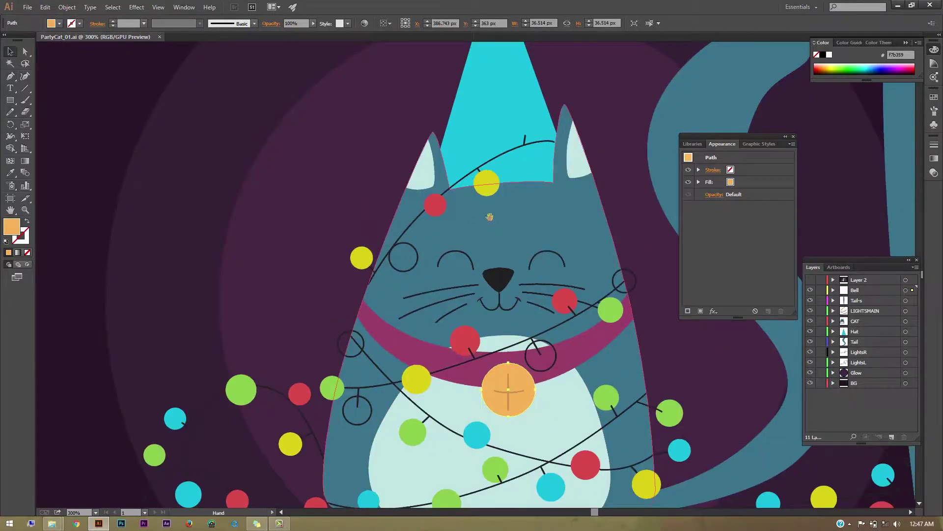
{"action": "left_click_drag", "start_coordinate": [489, 215], "coordinate": [492, 296]}
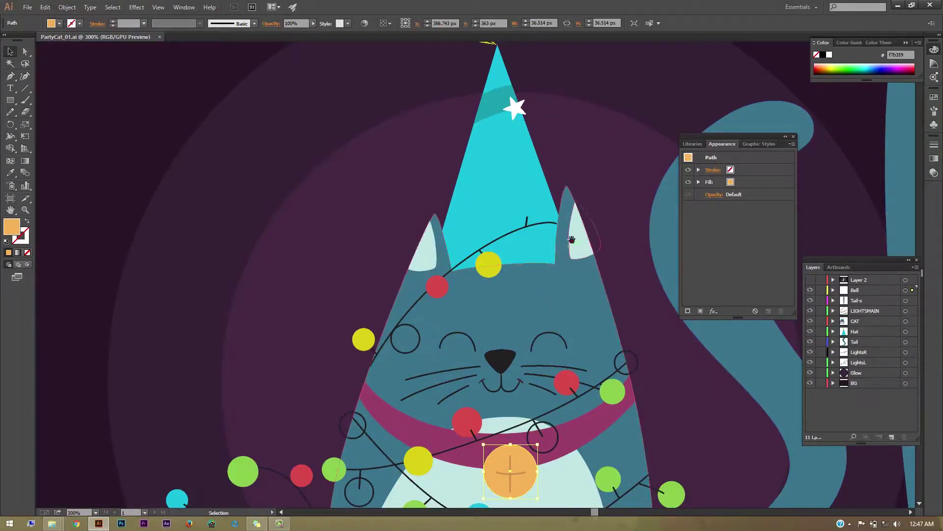
{"action": "scroll", "coordinate": [548, 184], "scroll_direction": "up", "scroll_amount": 3}
{"action": "scroll", "coordinate": [548, 185], "scroll_direction": "left", "scroll_amount": 2}
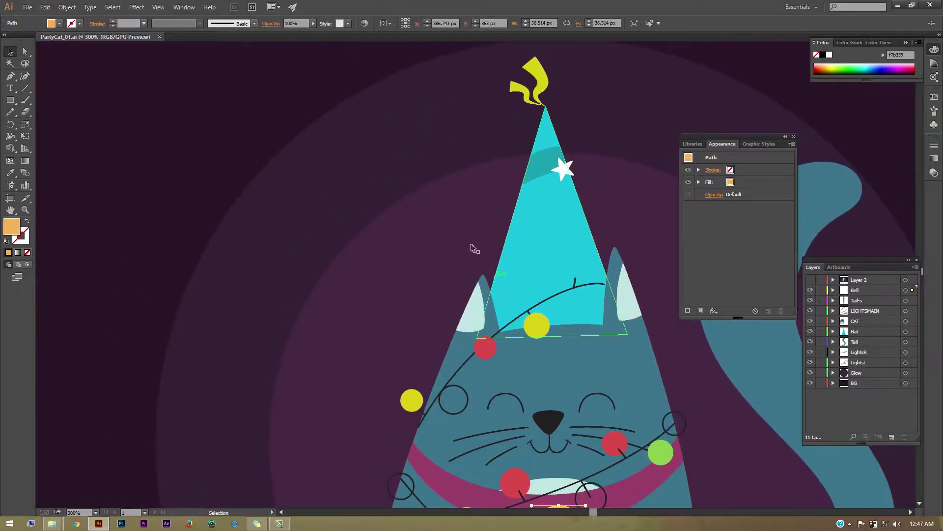
{"action": "left_click_drag", "start_coordinate": [559, 419], "coordinate": [531, 334]}
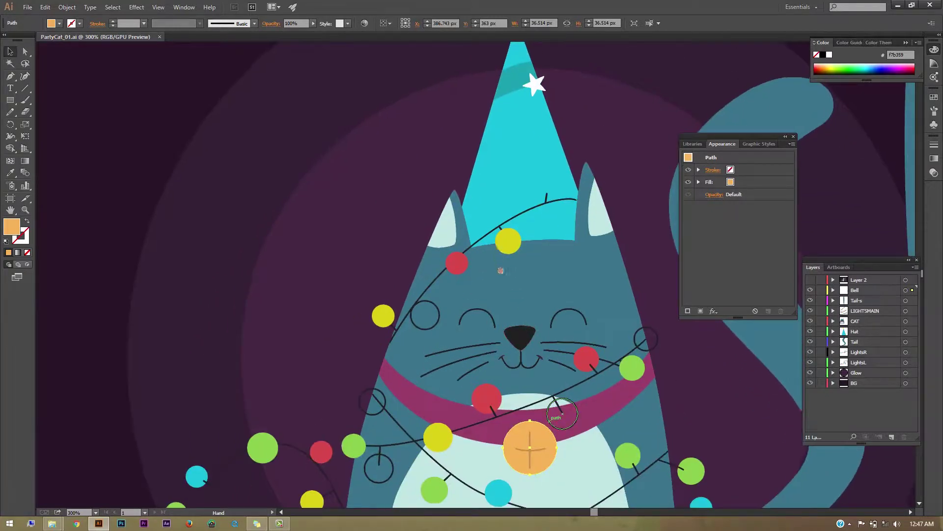
{"action": "left_click_drag", "start_coordinate": [501, 270], "coordinate": [503, 292]}
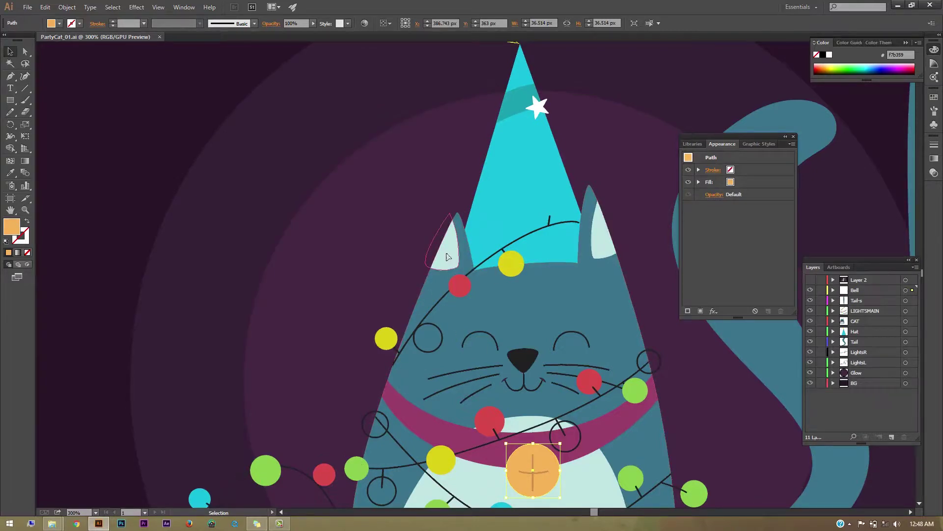
{"action": "left_click", "coordinate": [455, 274]}
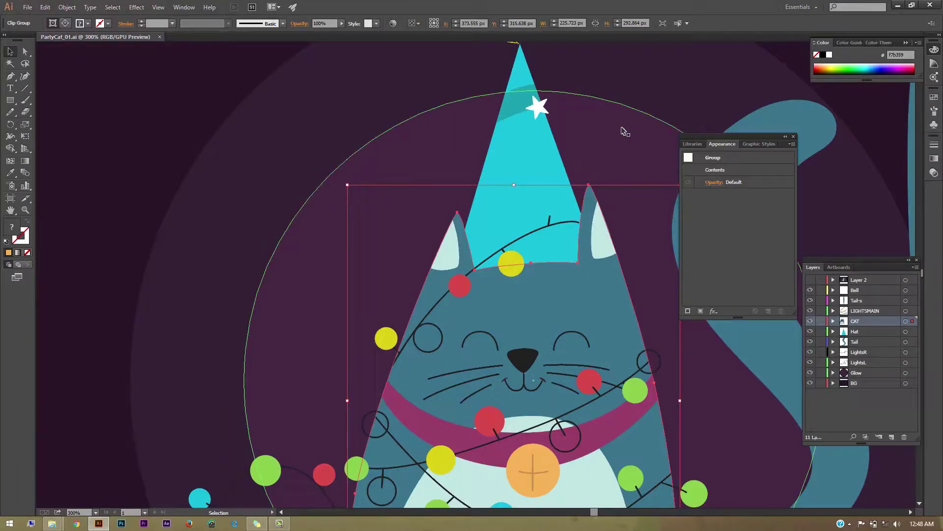
Select the party hat artwork to target the Hat layer for new drawing
{"action": "left_click", "coordinate": [516, 120]}
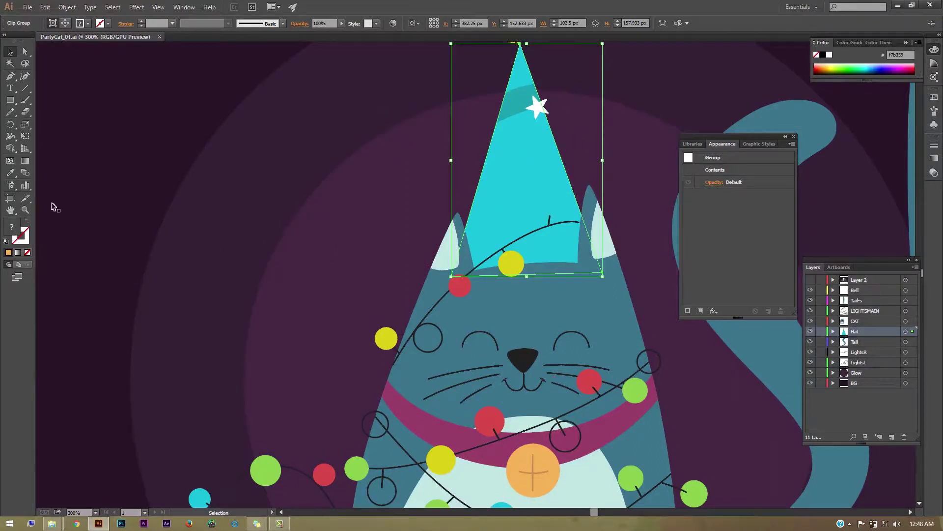
{"action": "left_click", "coordinate": [10, 76]}
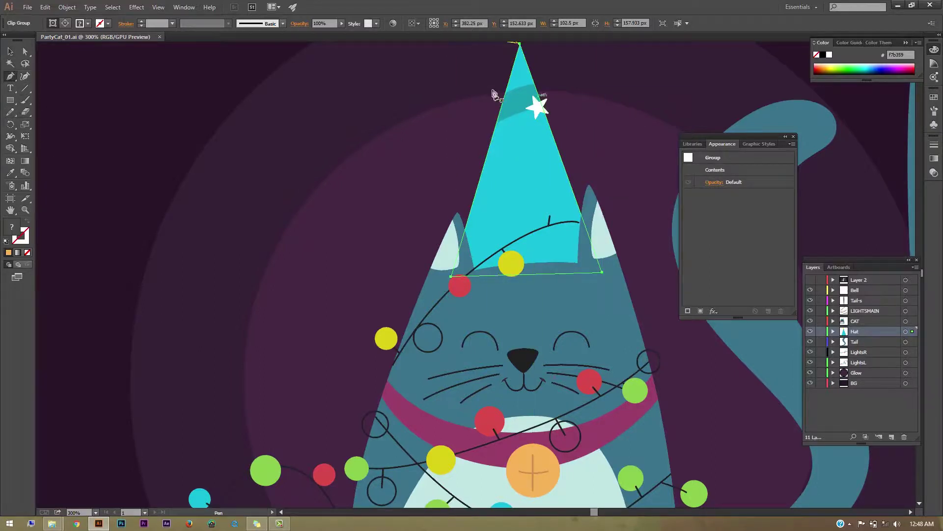
Draw a closed, curved band path with sharp corners across the middle of the party hat
{"action": "left_click", "coordinate": [480, 156]}
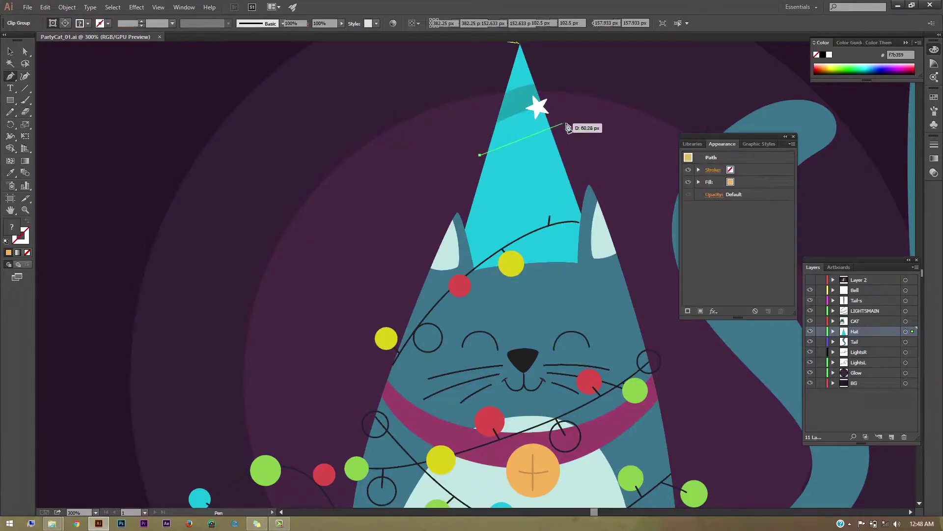
{"action": "left_click_drag", "start_coordinate": [566, 124], "coordinate": [579, 125]}
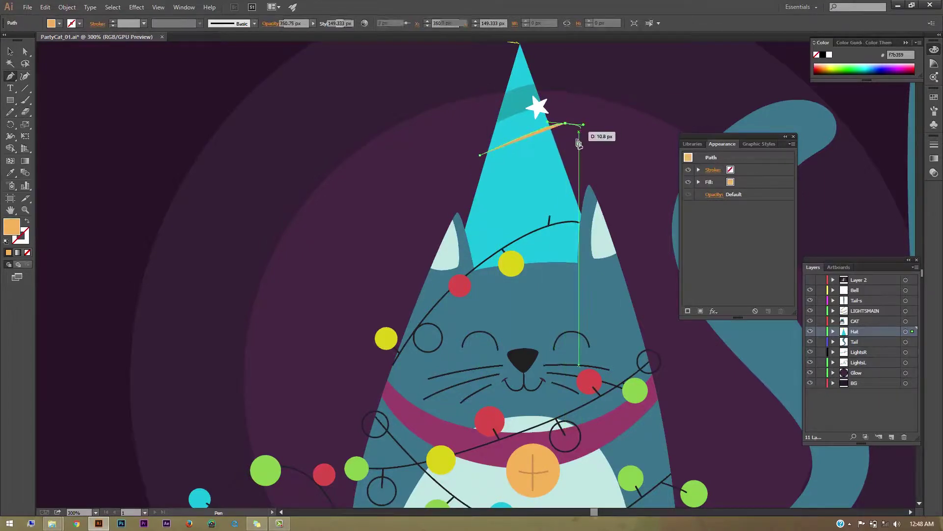
{"action": "left_click", "coordinate": [566, 124]}
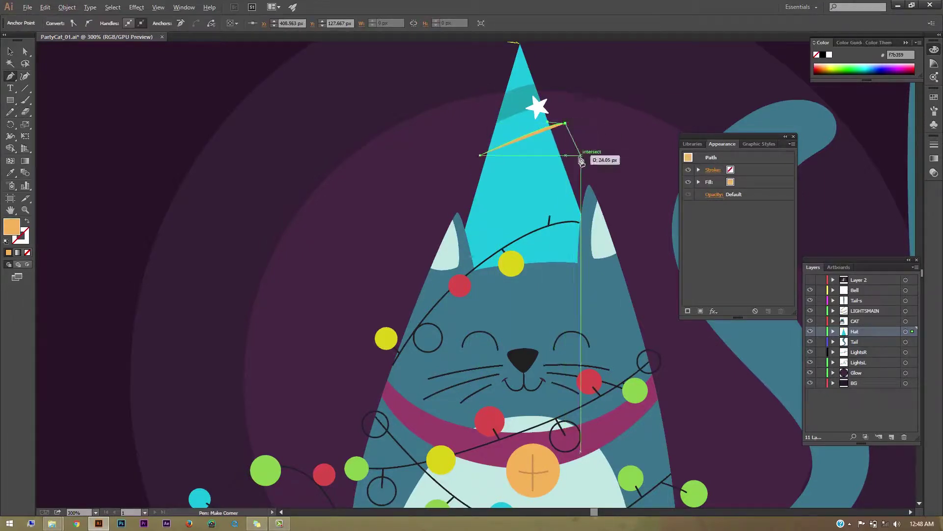
{"action": "left_click", "coordinate": [579, 161]}
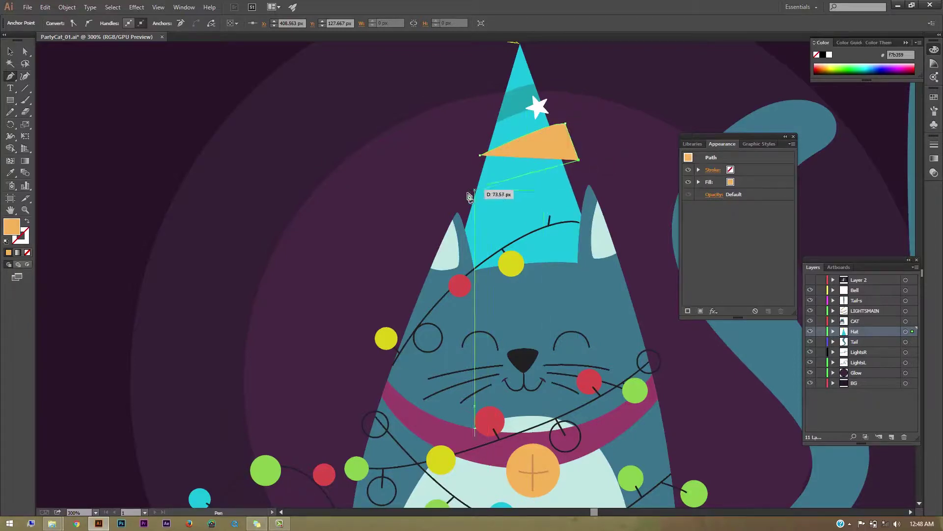
{"action": "mouse_move", "coordinate": [460, 199]}
{"action": "left_mouse_down"}
{"action": "mouse_move", "coordinate": [412, 235]}
{"action": "mouse_move", "coordinate": [420, 230]}
{"action": "left_mouse_up"}
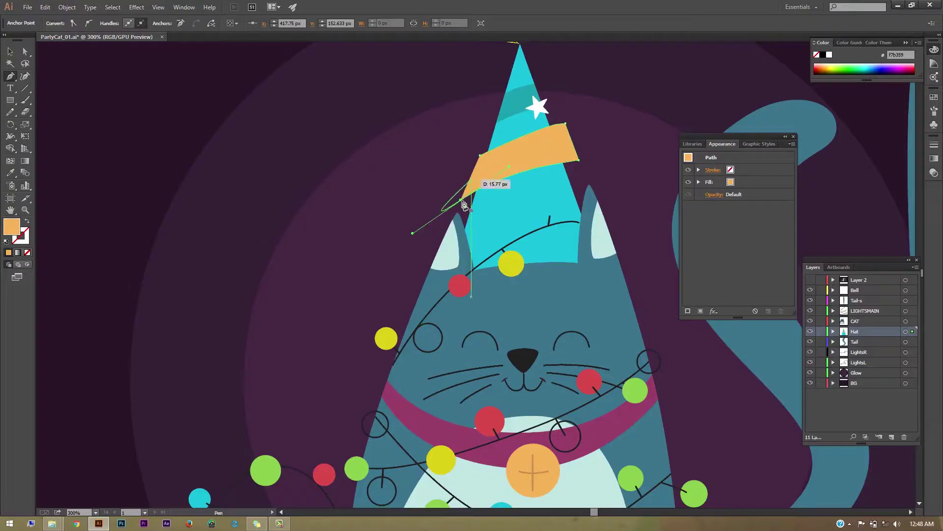
{"action": "mouse_move", "coordinate": [461, 200]}
{"action": "left_mouse_down"}
{"action": "mouse_move", "coordinate": [437, 197]}
{"action": "mouse_move", "coordinate": [473, 203]}
{"action": "left_mouse_up"}
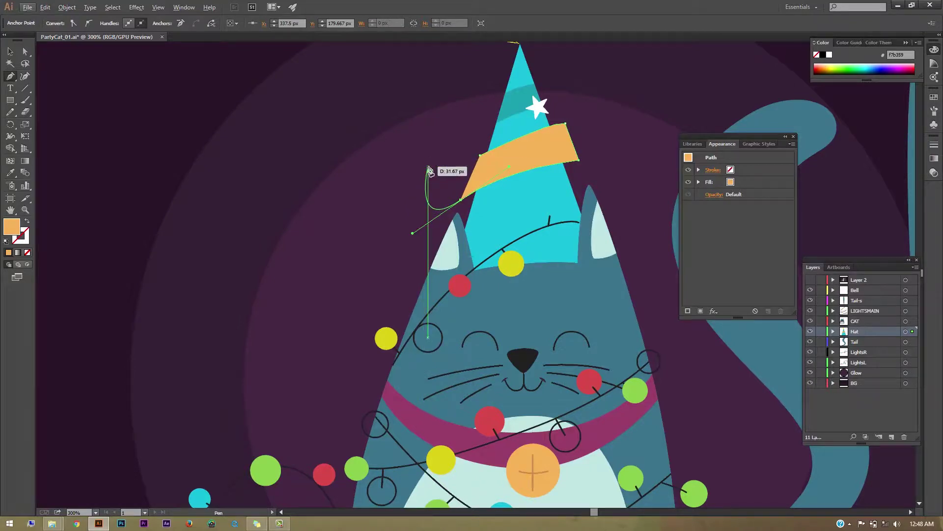
{"action": "left_click", "coordinate": [462, 200]}
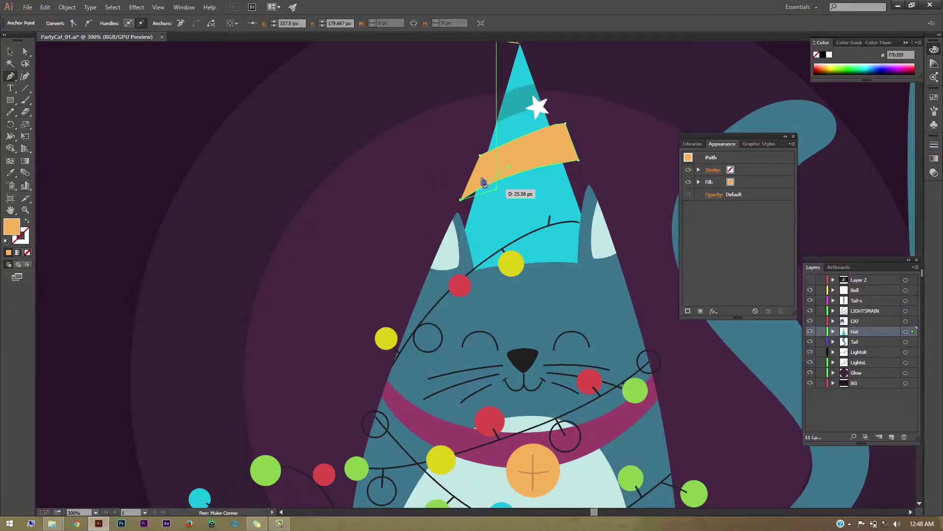
{"action": "left_click", "coordinate": [480, 156]}
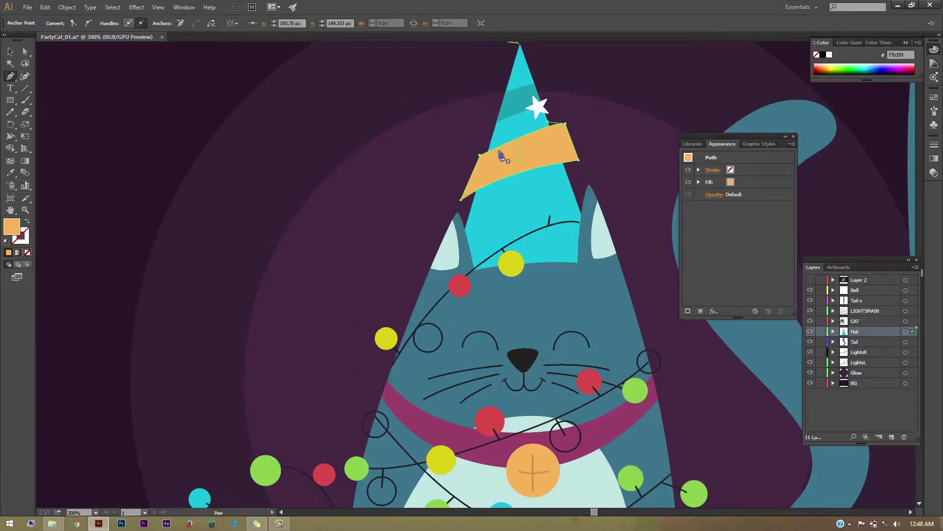
Raise the band's left corner and reshape its top curve with direct selection
{"action": "key", "text": "a"}
{"action": "left_click", "coordinate": [481, 156]}
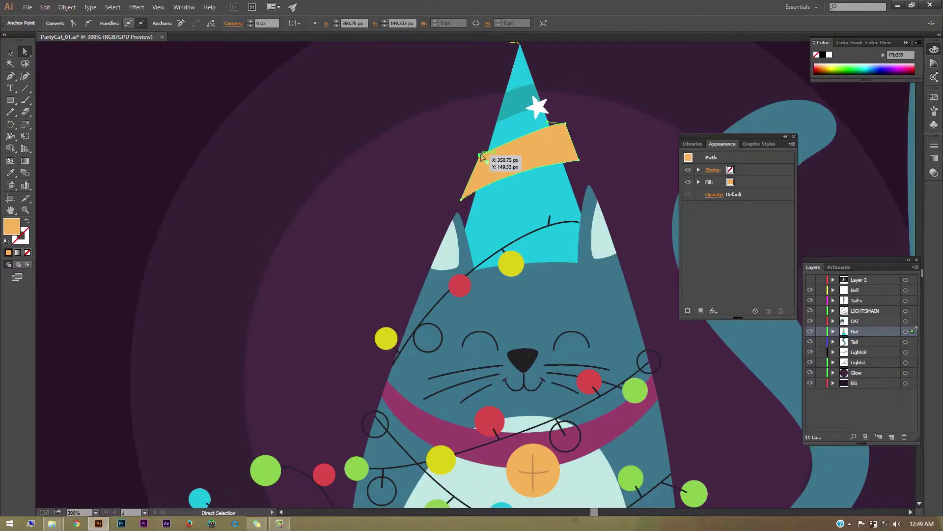
{"action": "left_click_drag", "start_coordinate": [481, 156], "coordinate": [481, 150]}
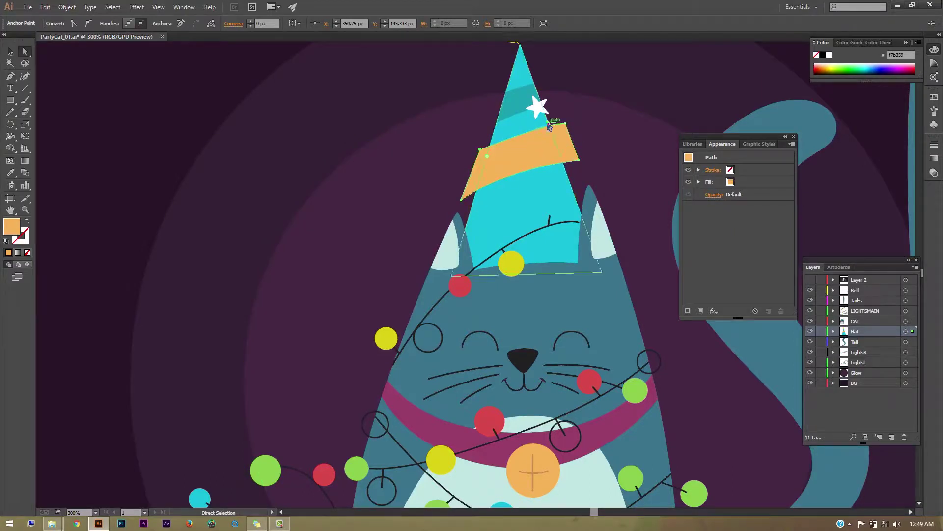
{"action": "mouse_move", "coordinate": [549, 124]}
{"action": "left_mouse_down"}
{"action": "mouse_move", "coordinate": [549, 157]}
{"action": "mouse_move", "coordinate": [502, 165]}
{"action": "left_mouse_up"}
{"action": "left_click", "coordinate": [481, 156]}
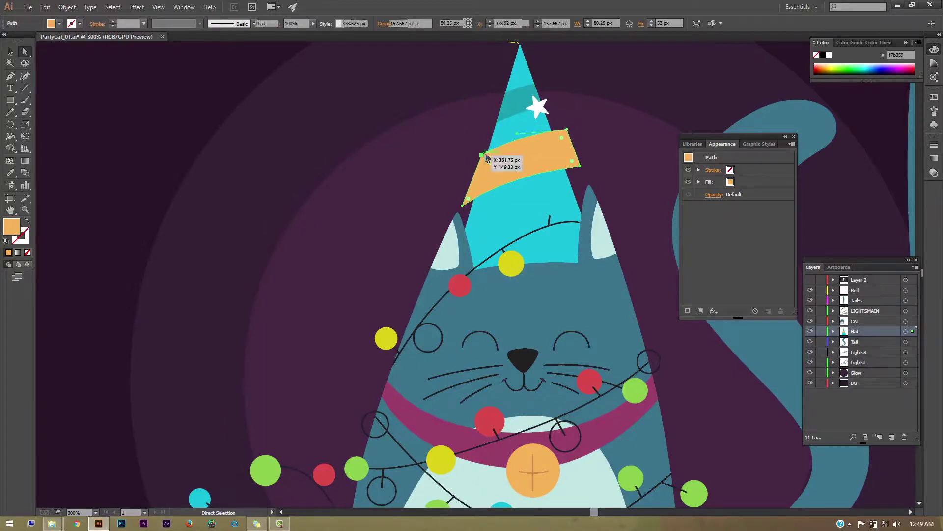
{"action": "left_click", "coordinate": [528, 160]}
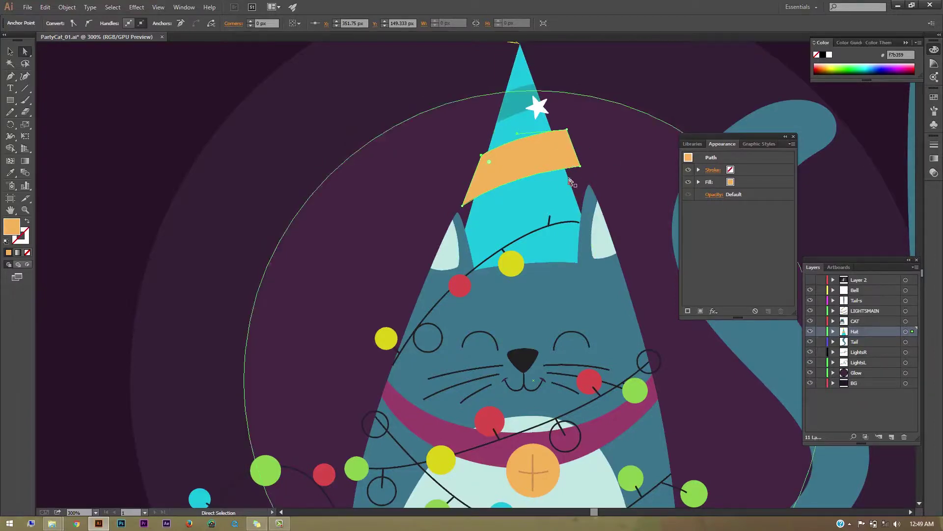
Select the whole orange hat band for colour sampling
{"action": "left_click", "coordinate": [526, 158]}
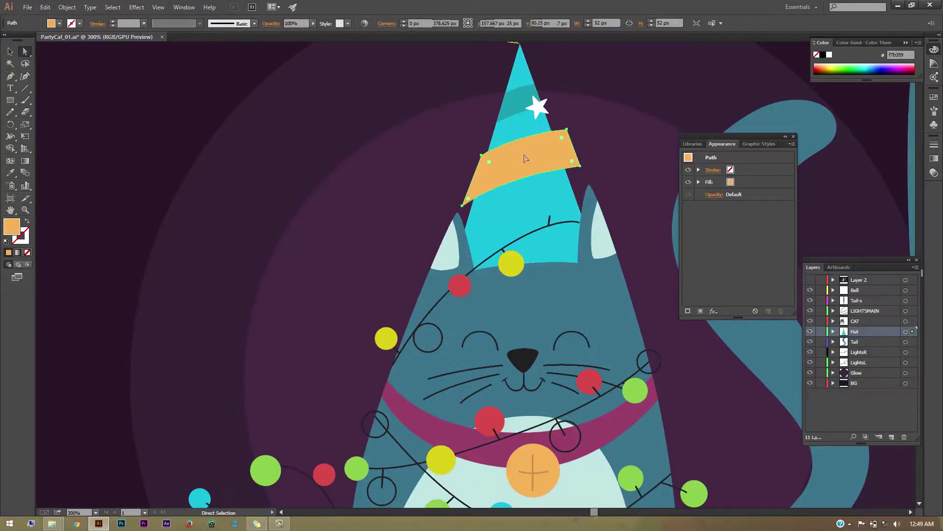
{"action": "key", "text": "v"}
{"action": "key", "text": "i"}
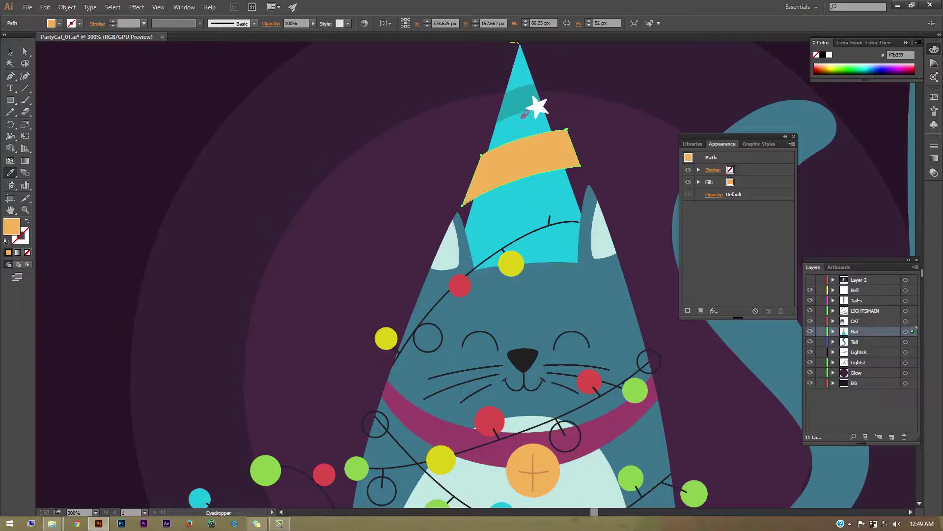
Try bulb yellow and red on the band, then settle on the star stripe's dark teal
{"action": "left_click", "coordinate": [521, 99]}
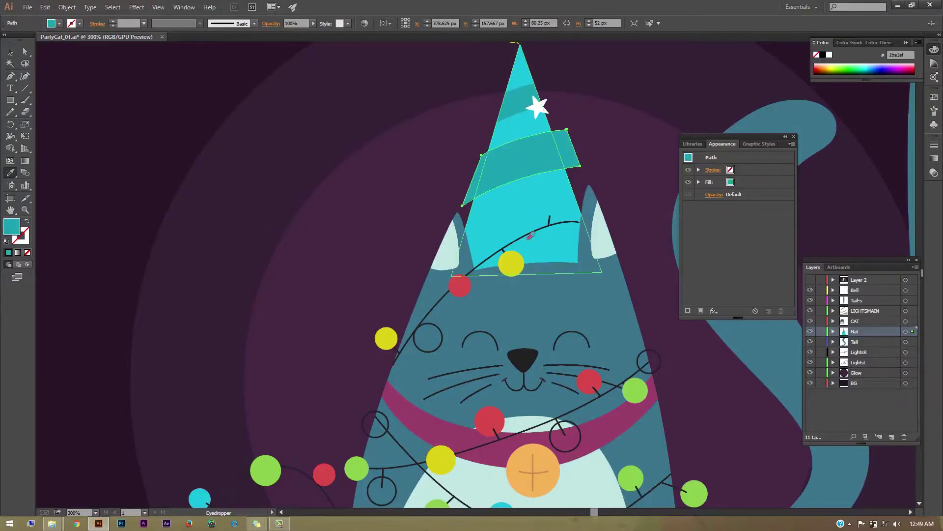
{"action": "left_click", "coordinate": [518, 262]}
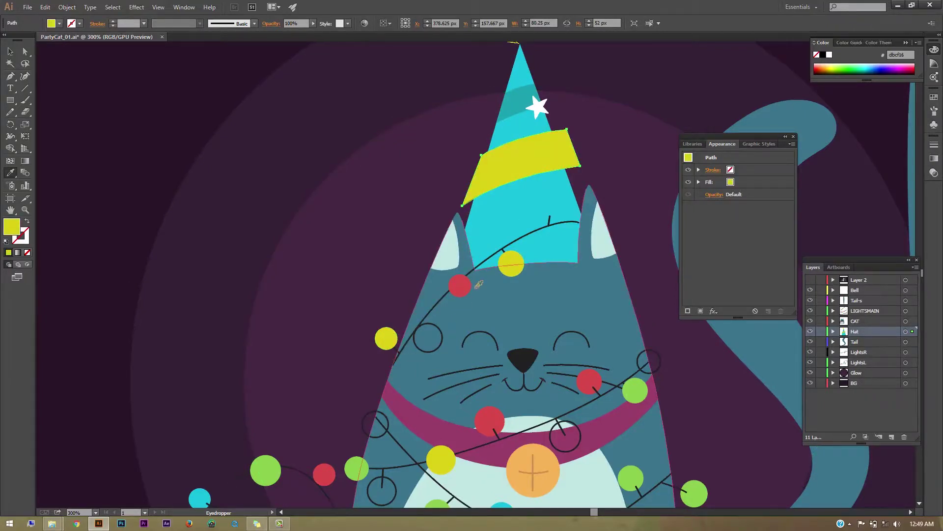
{"action": "left_click", "coordinate": [459, 285]}
{"action": "left_click", "coordinate": [519, 105]}
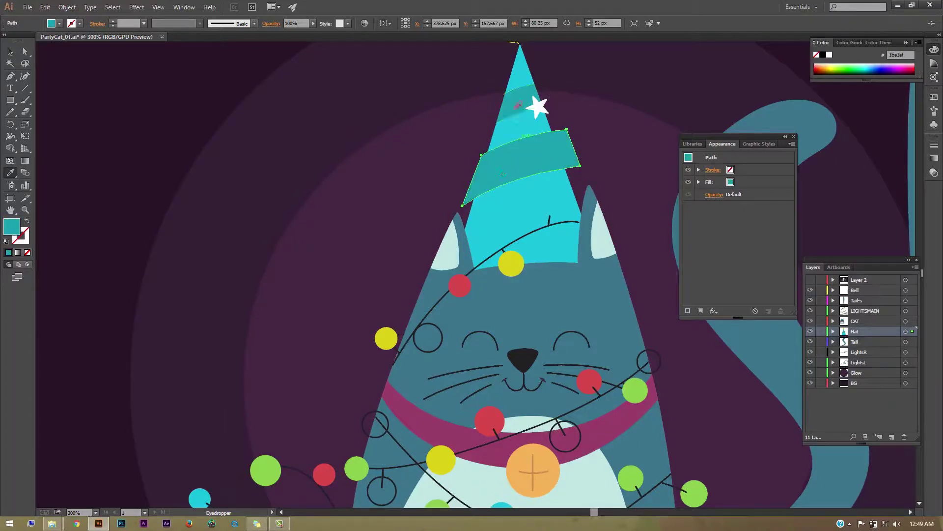
{"action": "left_click", "coordinate": [10, 51]}
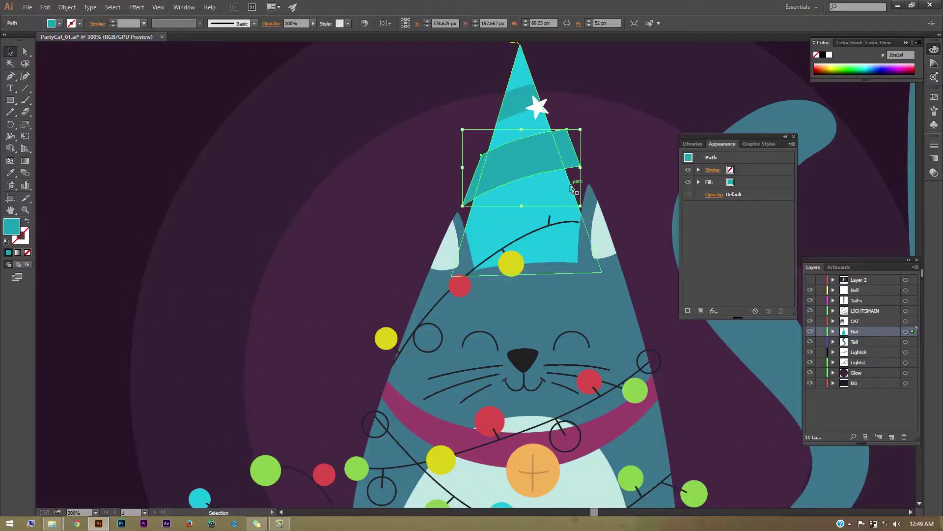
Send the teal band behind the hat cone with Arrange > Send to Back, then reselect the cone
{"action": "left_click", "coordinate": [568, 192]}
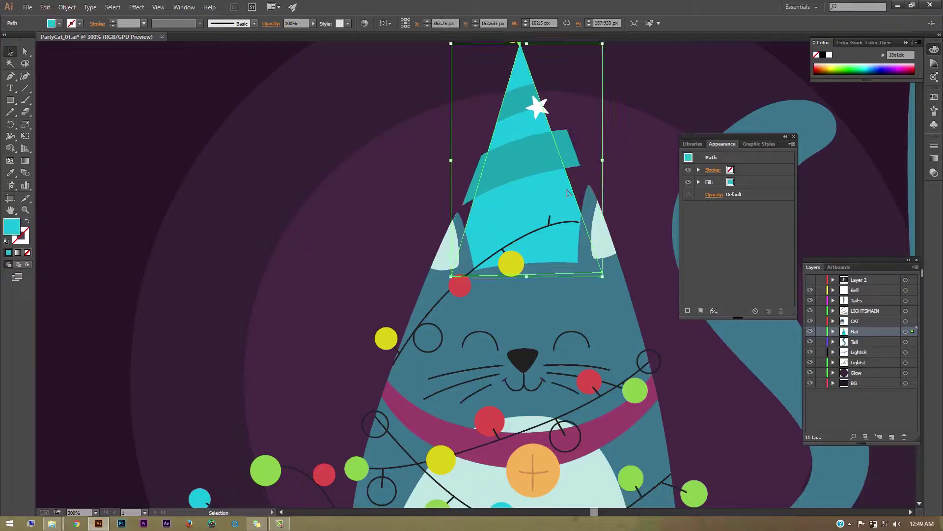
{"action": "left_click", "coordinate": [565, 147]}
{"action": "right_click", "coordinate": [568, 145]}
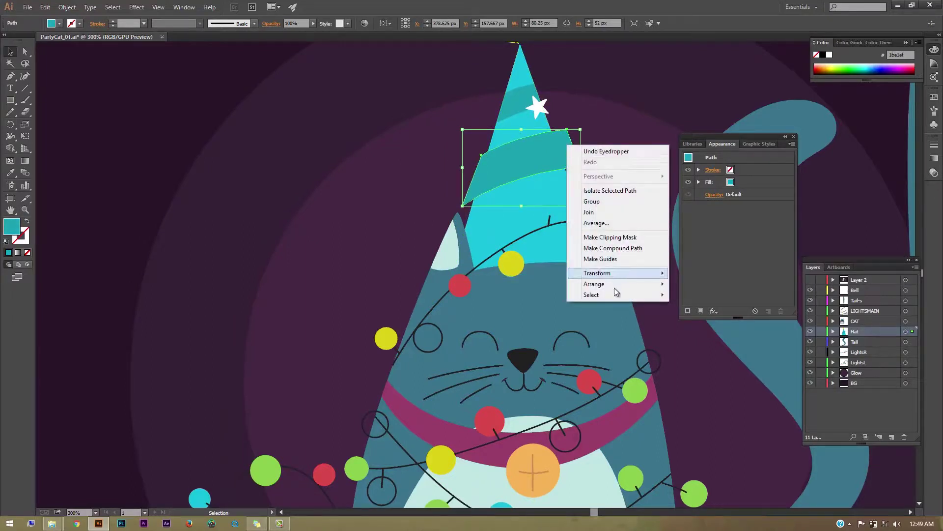
{"action": "left_click", "coordinate": [713, 316]}
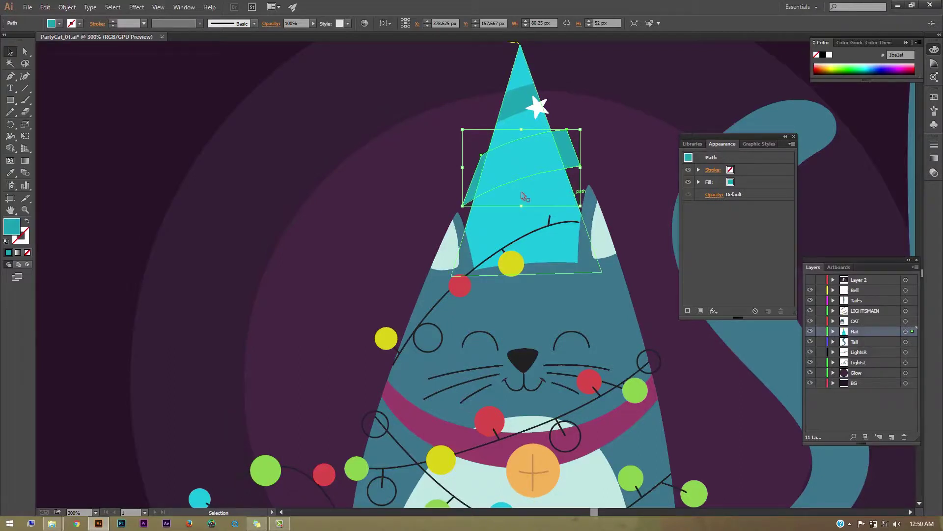
{"action": "left_click", "coordinate": [522, 74]}
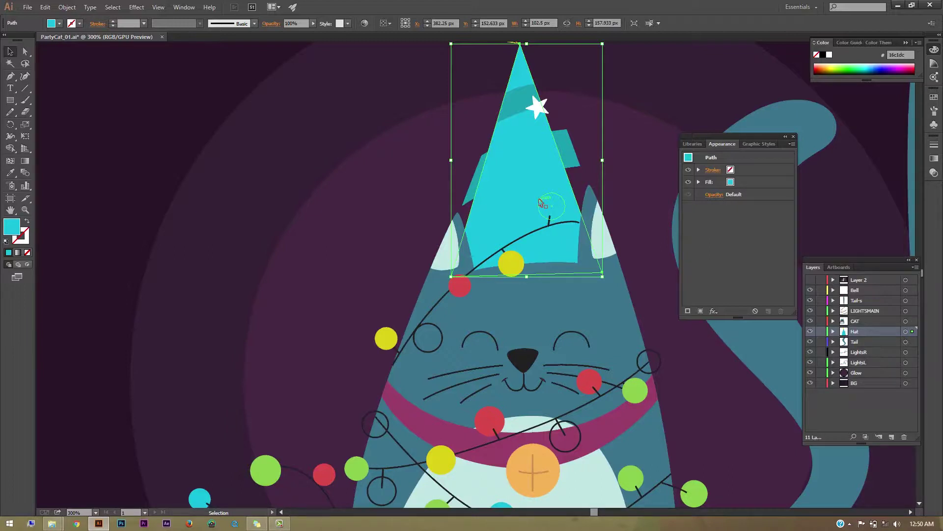
{"action": "key", "text": "a"}
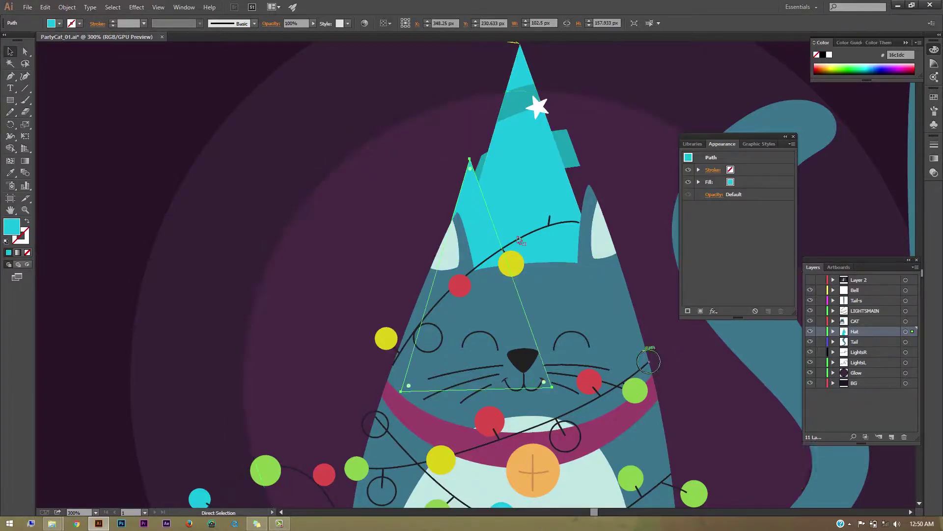
Undo a trial Alt-dragged hat copy, then select the teal band and hat cone together
{"action": "key", "text": "v"}
{"action": "key", "text": "a"}
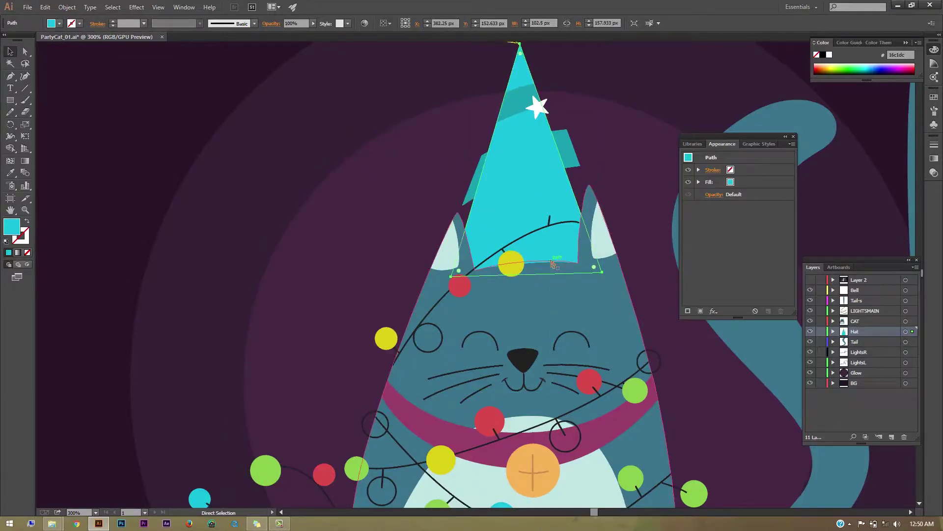
{"action": "key", "text": "v"}
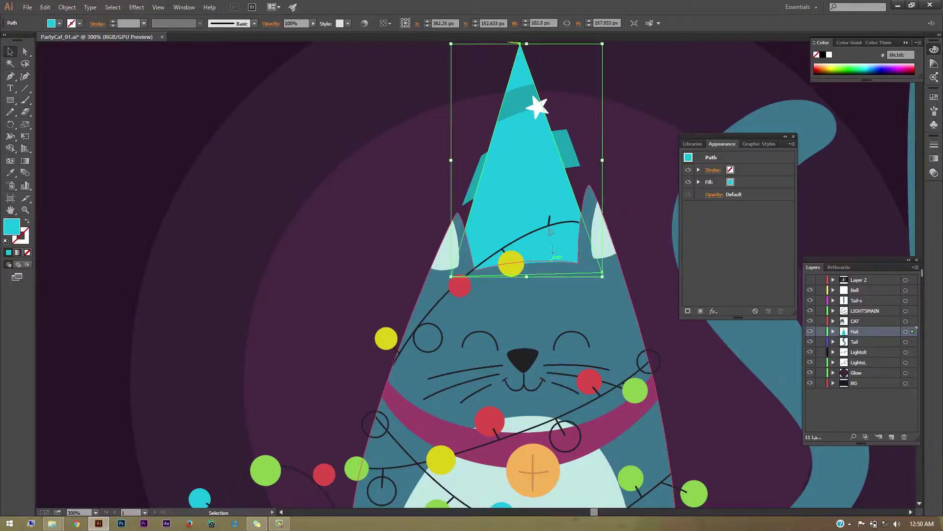
{"action": "left_click_drag", "start_coordinate": [531, 197], "coordinate": [636, 196]}
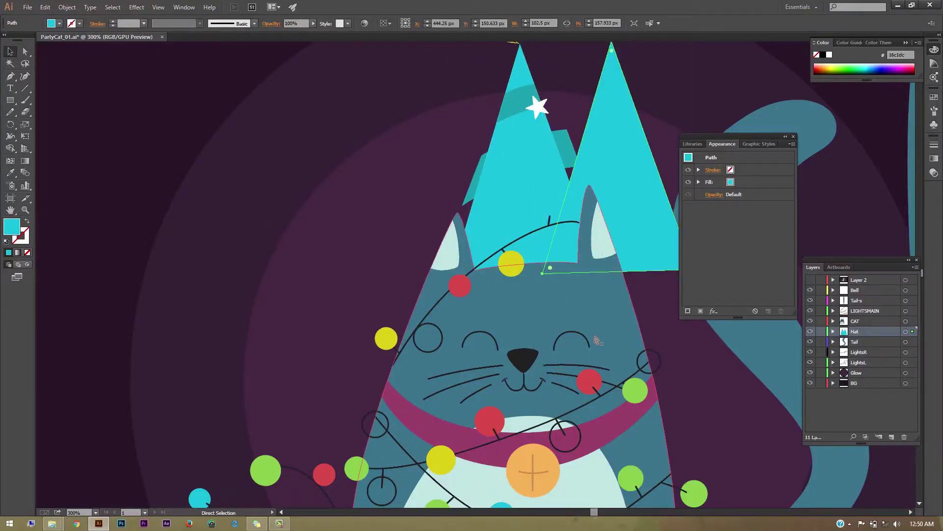
{"action": "key", "text": "ctrl+z"}
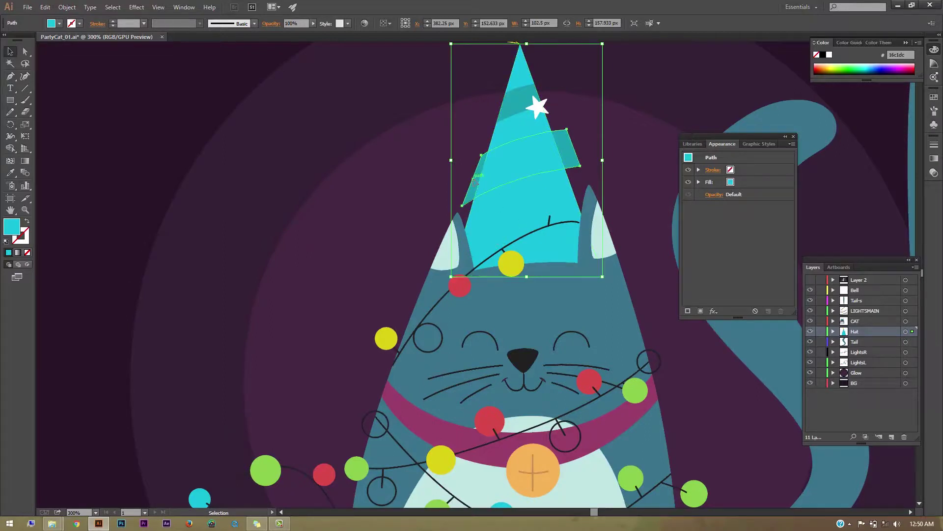
{"action": "key", "text": "ctrl+alt+bracketleft"}
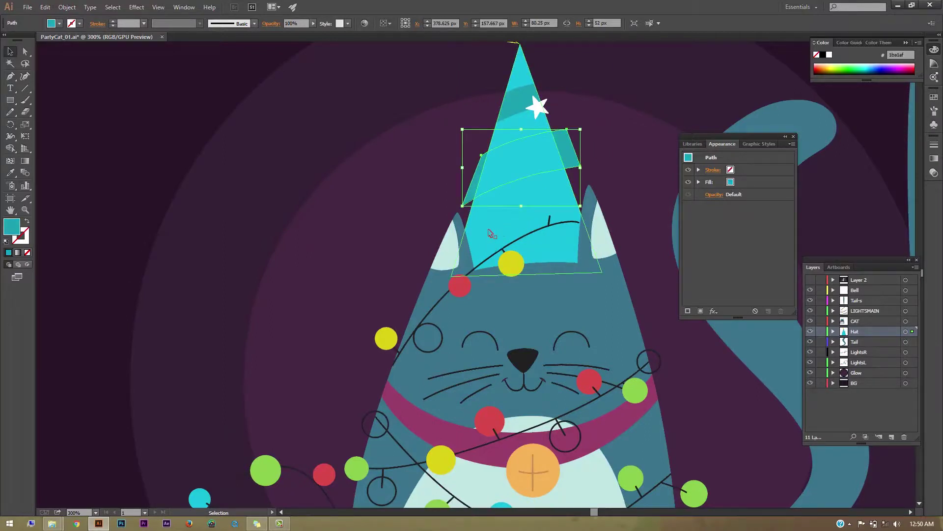
{"action": "left_click", "coordinate": [485, 234], "text": "shift"}
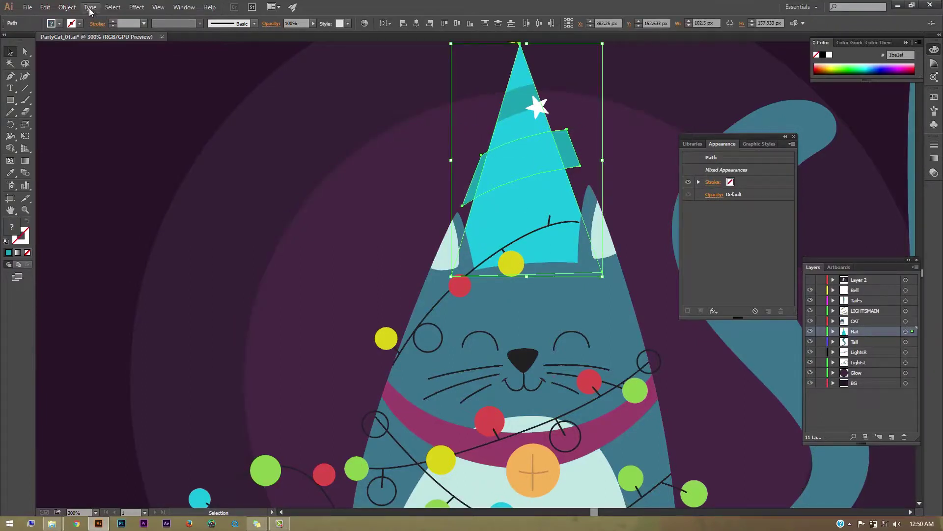
Apply Object > Clipping Mask > Make to the band and cone, undoing a trial stripe shift
{"action": "left_click", "coordinate": [67, 7]}
{"action": "mouse_move", "coordinate": [89, 317]}
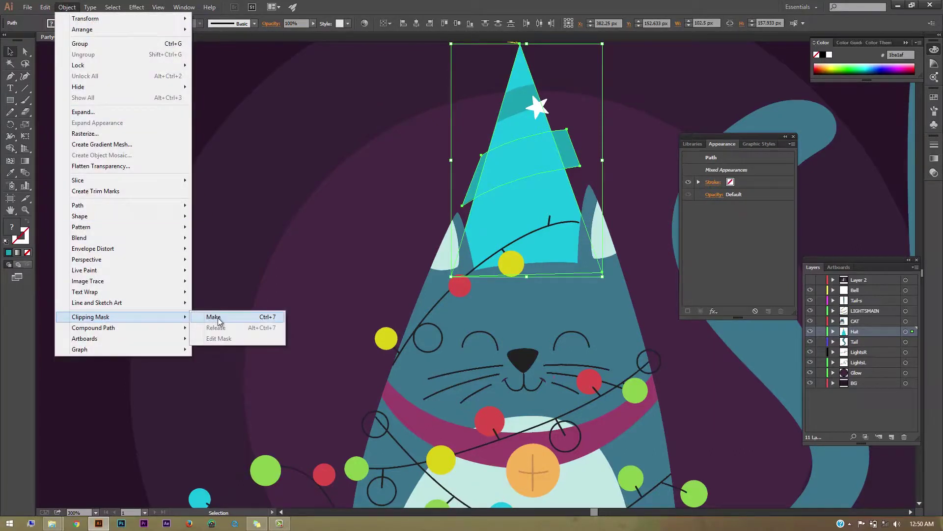
{"action": "left_click", "coordinate": [229, 321]}
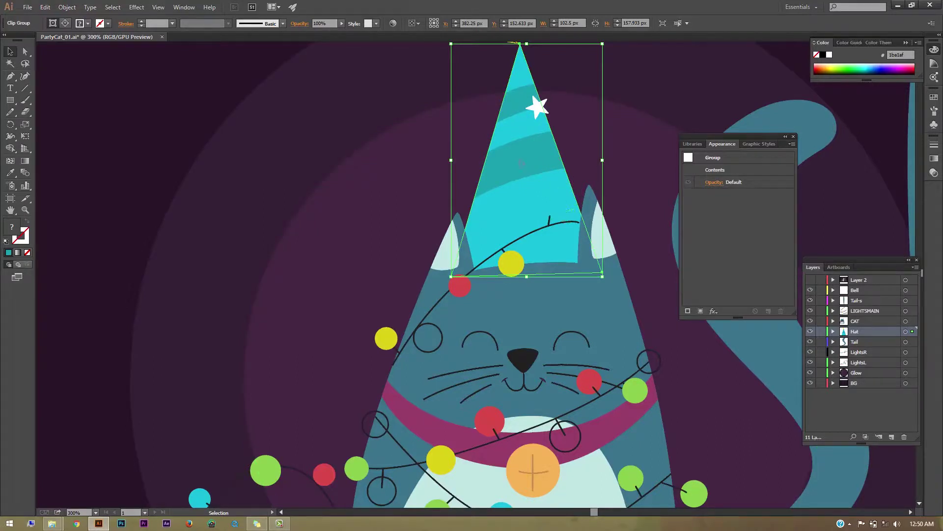
{"action": "mouse_move", "coordinate": [521, 162]}
{"action": "left_mouse_down"}
{"action": "mouse_move", "coordinate": [541, 212]}
{"action": "mouse_move", "coordinate": [445, 245]}
{"action": "left_mouse_up"}
{"action": "key", "text": "ctrl+z"}
{"action": "key", "text": "v"}
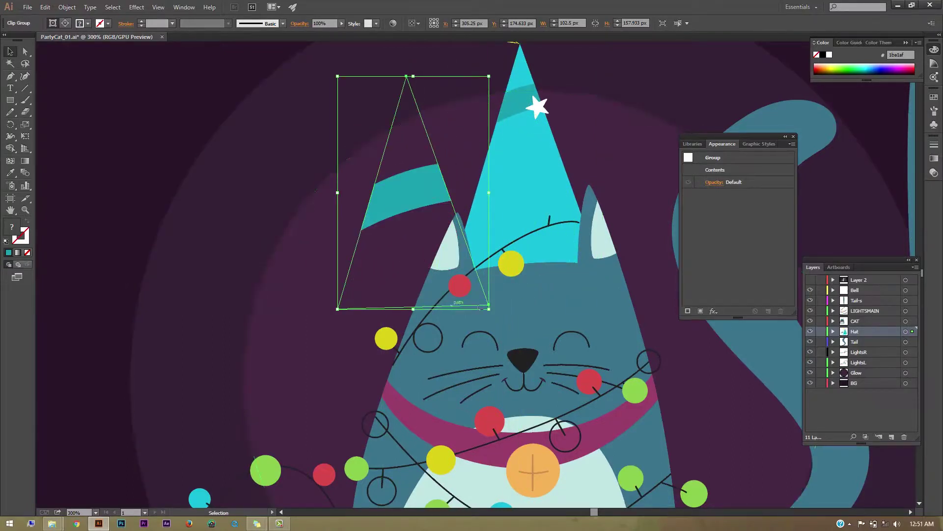
Undo the hat group move and expand the Hat layer and its second clip group
{"action": "key", "text": "ctrl+z"}
{"action": "key", "text": "a"}
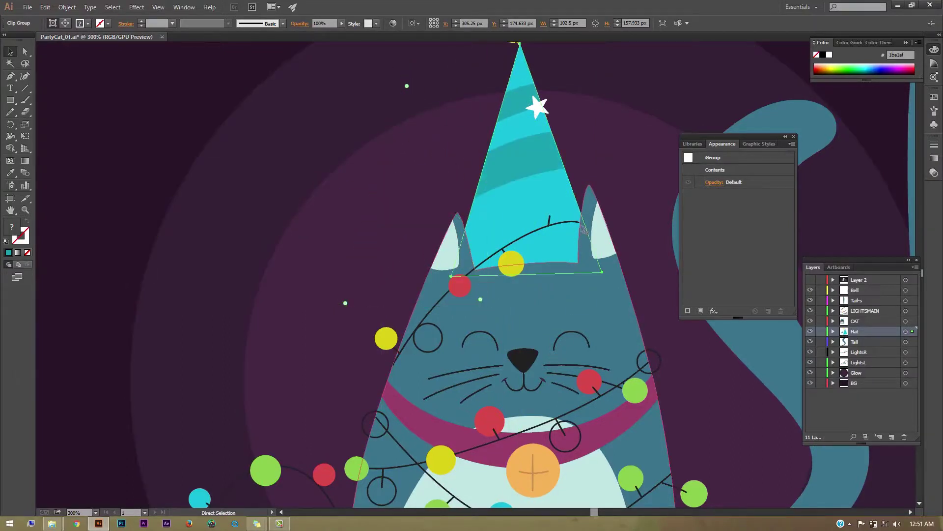
{"action": "key", "text": "v"}
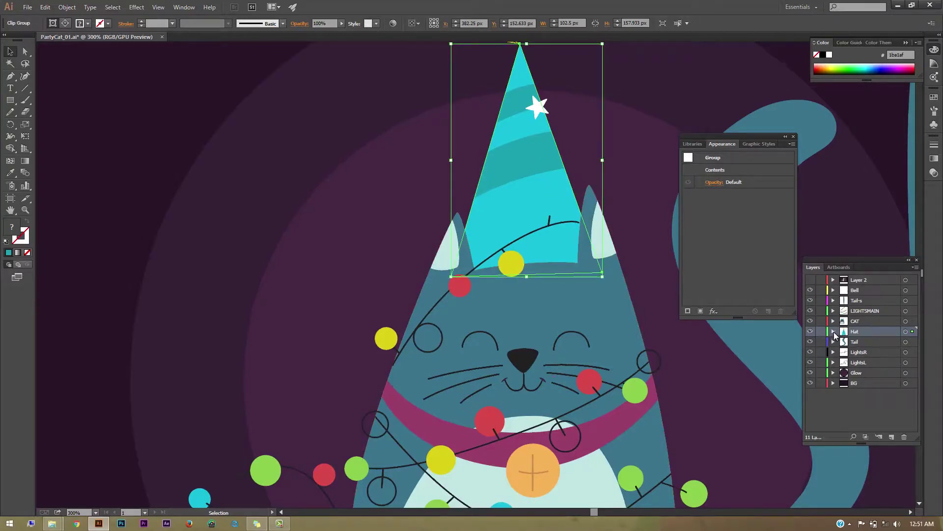
{"action": "left_click", "coordinate": [833, 331]}
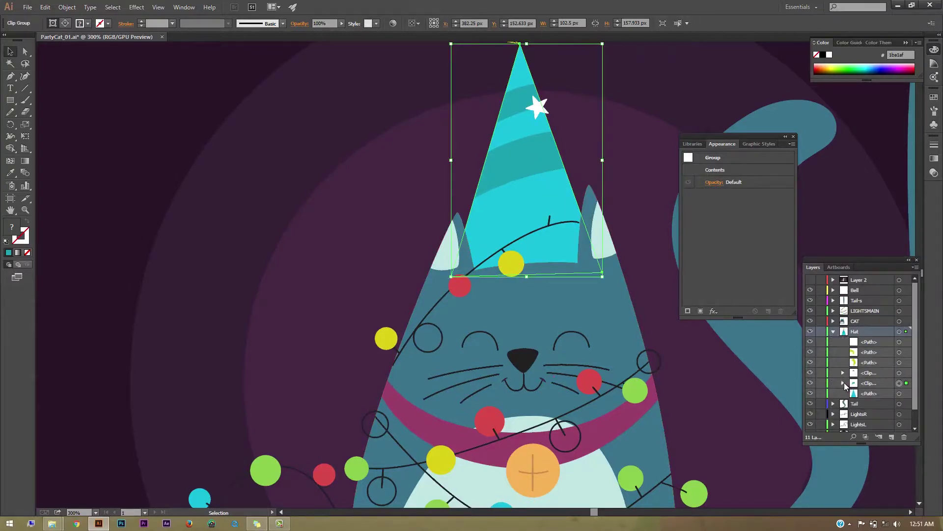
{"action": "left_click", "coordinate": [843, 383]}
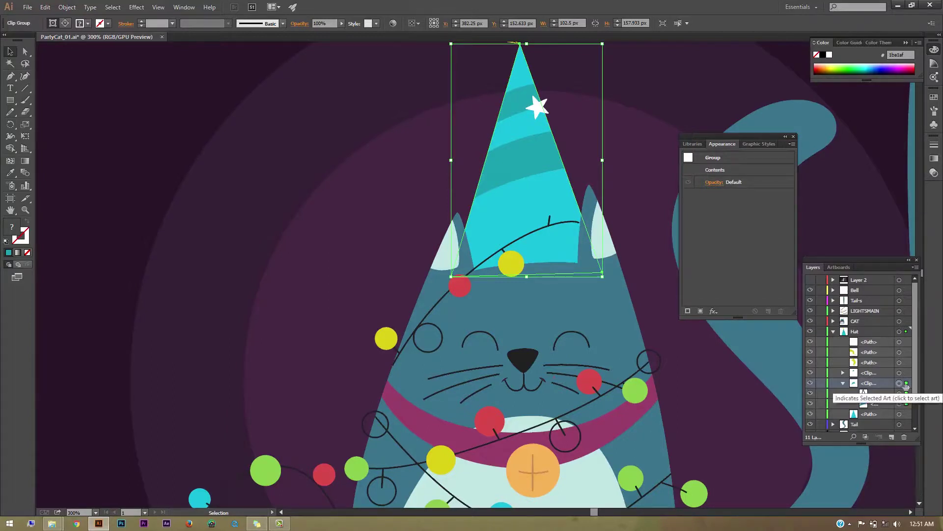
Delete then restore the hat's clipping path, and collapse the clip group and Hat layer
{"action": "left_click", "coordinate": [899, 404]}
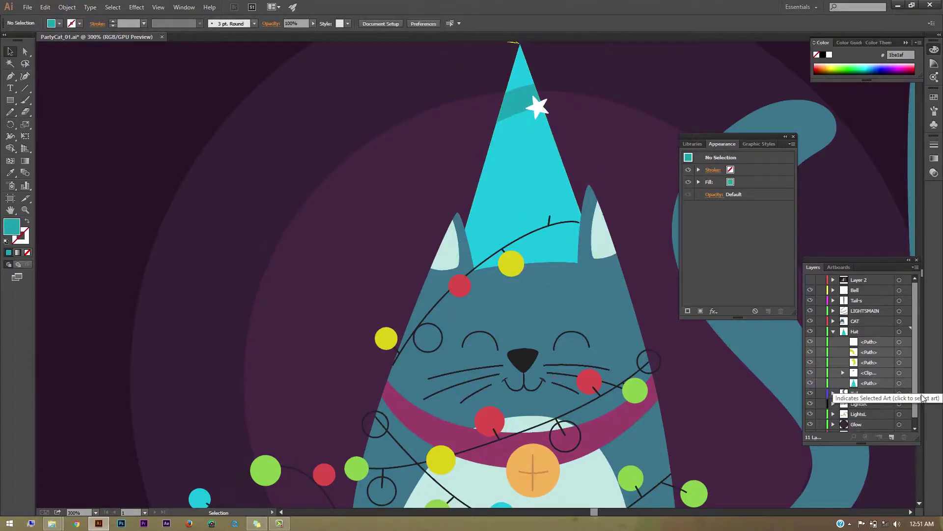
{"action": "left_click", "coordinate": [899, 382]}
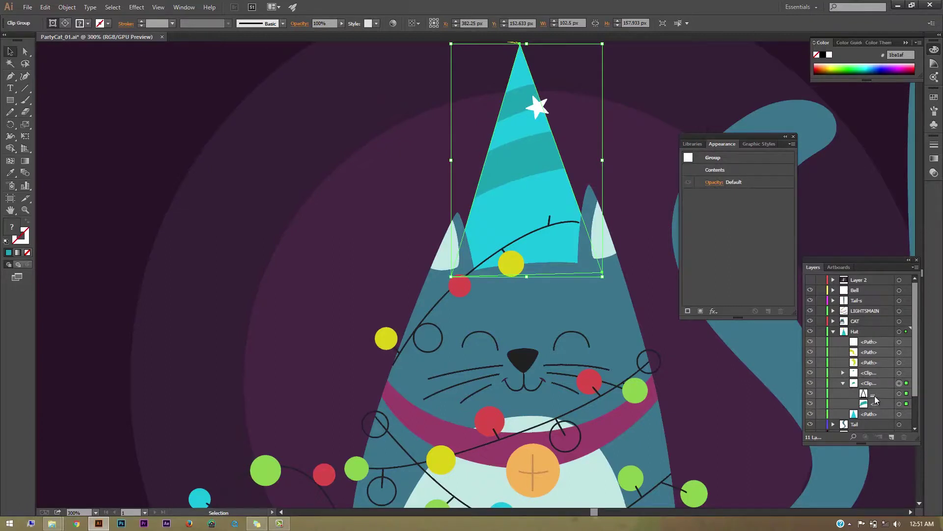
{"action": "left_click", "coordinate": [906, 393]}
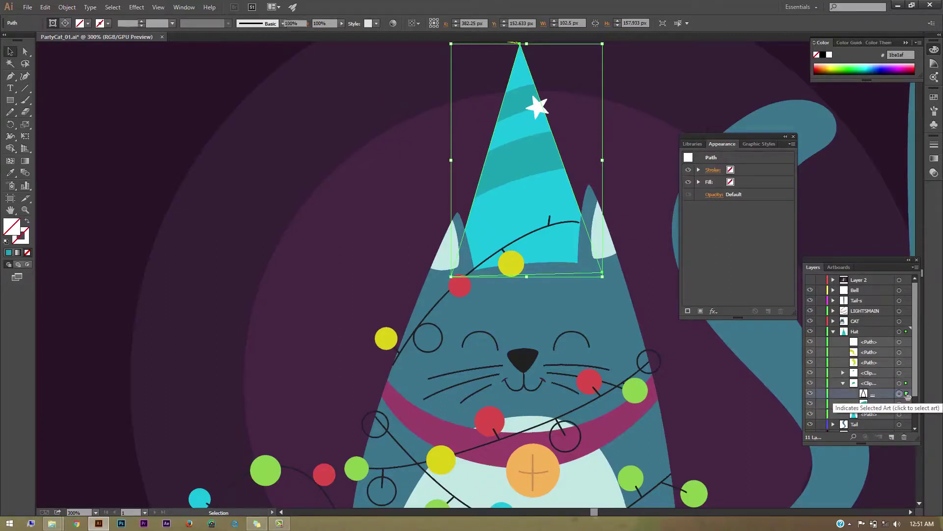
{"action": "key", "text": "Delete"}
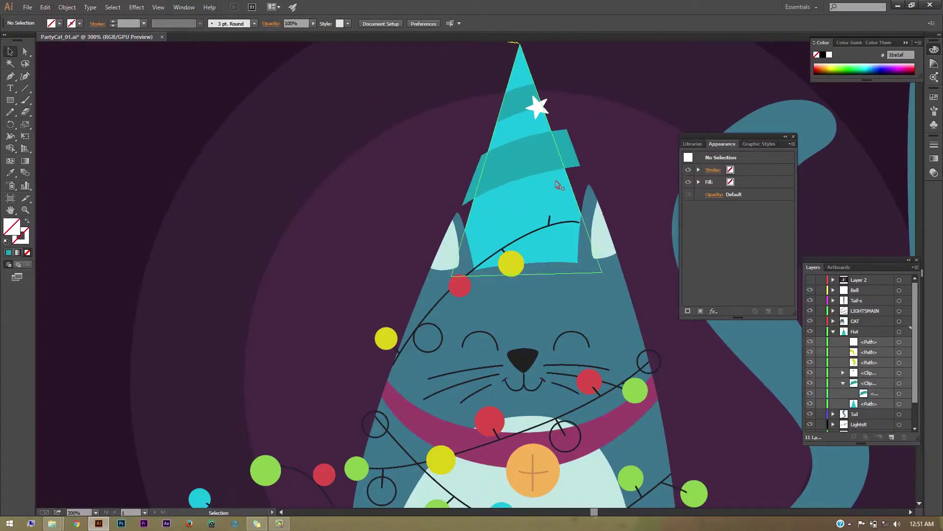
{"action": "key", "text": "ctrl+z"}
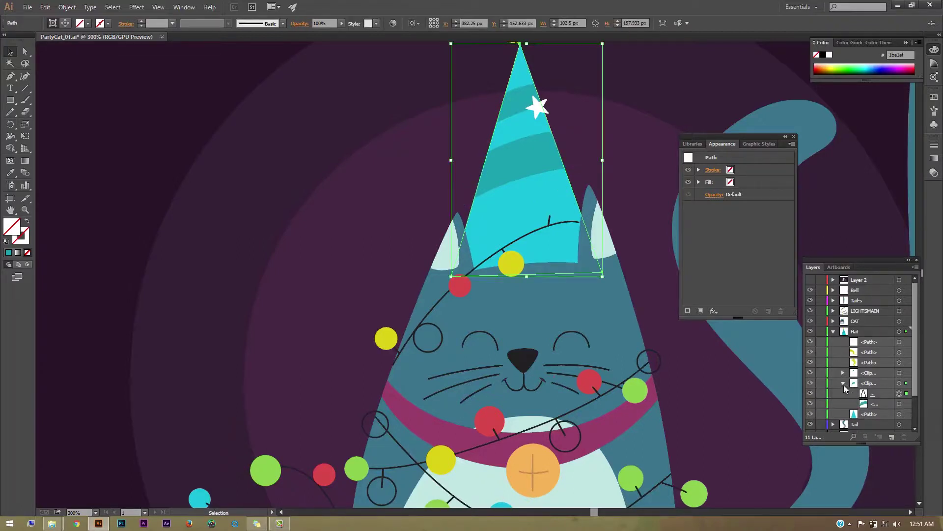
{"action": "left_click", "coordinate": [843, 385]}
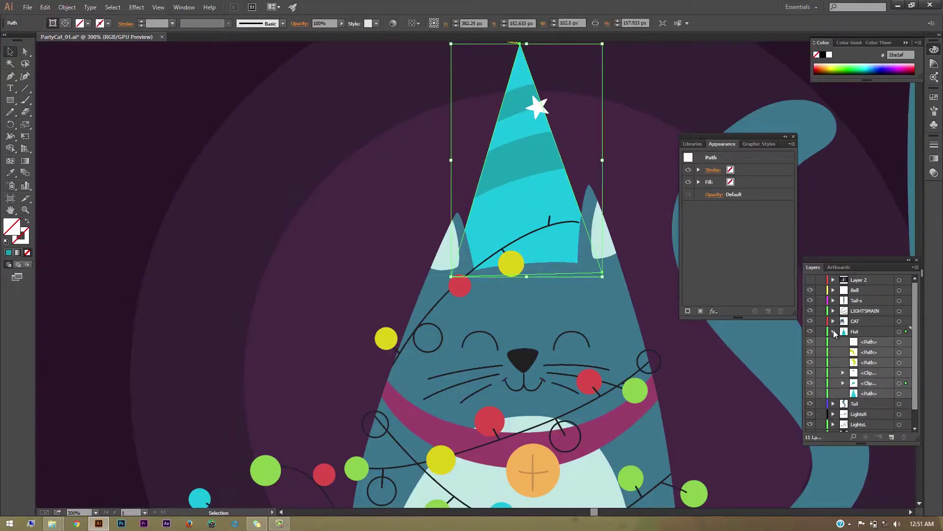
{"action": "left_click", "coordinate": [833, 332]}
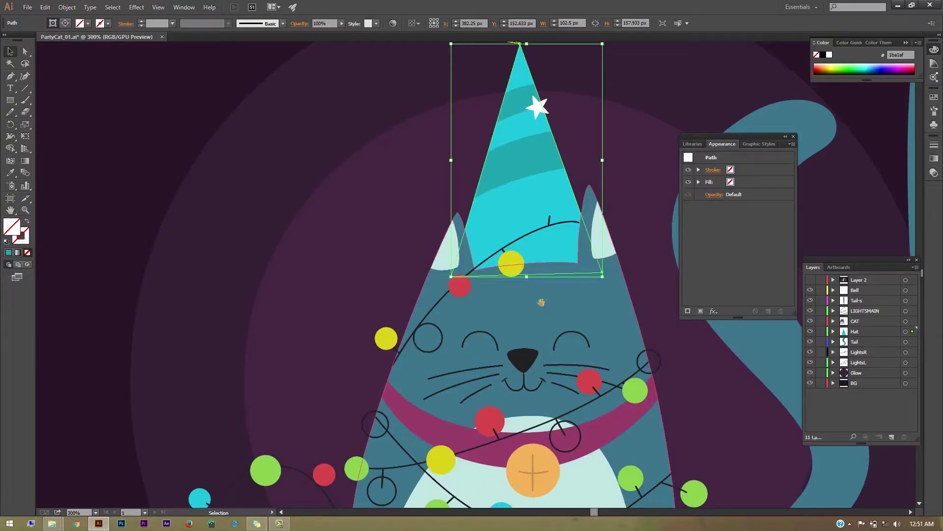
Select the first two empty light rings around the cat
{"action": "left_click_drag", "start_coordinate": [539, 319], "coordinate": [548, 165]}
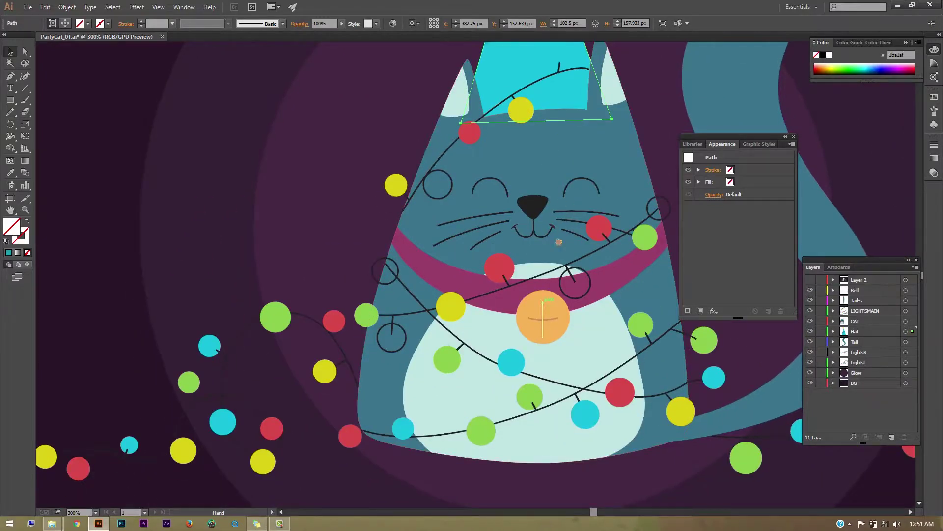
{"action": "left_click_drag", "start_coordinate": [558, 242], "coordinate": [555, 331]}
{"action": "left_click_drag", "start_coordinate": [585, 261], "coordinate": [627, 147]}
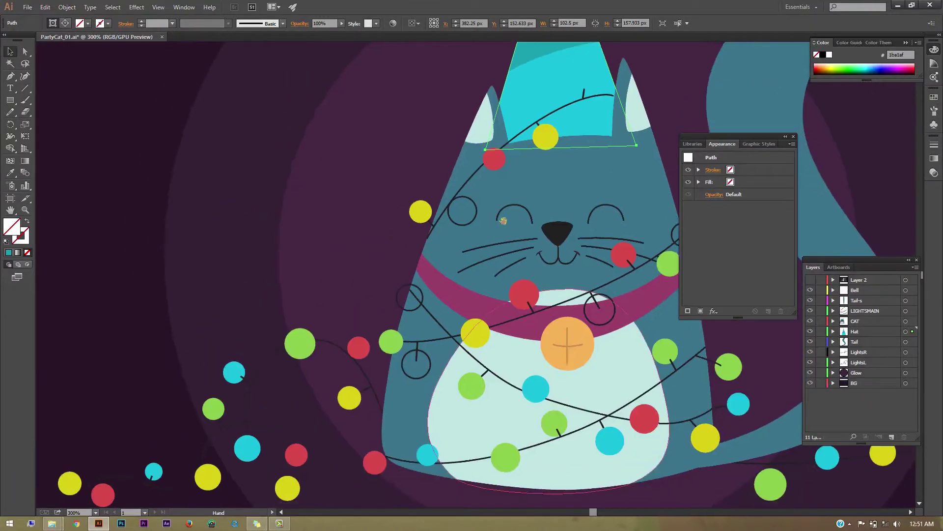
{"action": "left_click", "coordinate": [471, 224]}
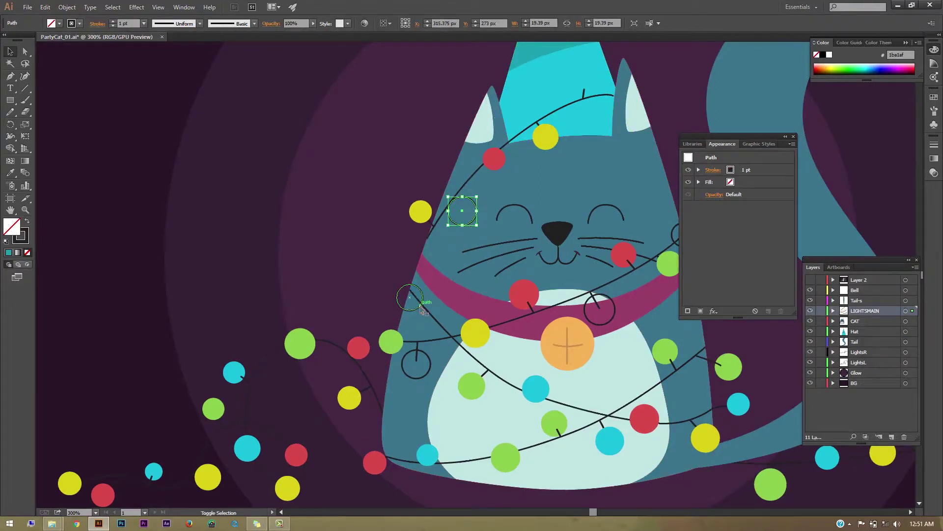
{"action": "left_click", "coordinate": [421, 309], "text": "shift"}
Add the three remaining empty rings to the selection, making five in total
{"action": "left_click_drag", "start_coordinate": [556, 222], "coordinate": [467, 244]}
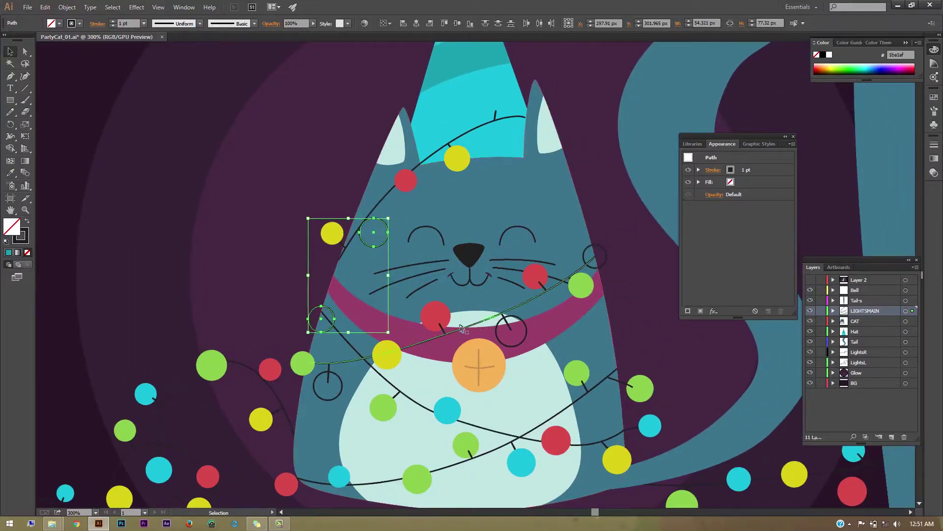
{"action": "left_click_drag", "start_coordinate": [425, 276], "coordinate": [455, 219]}
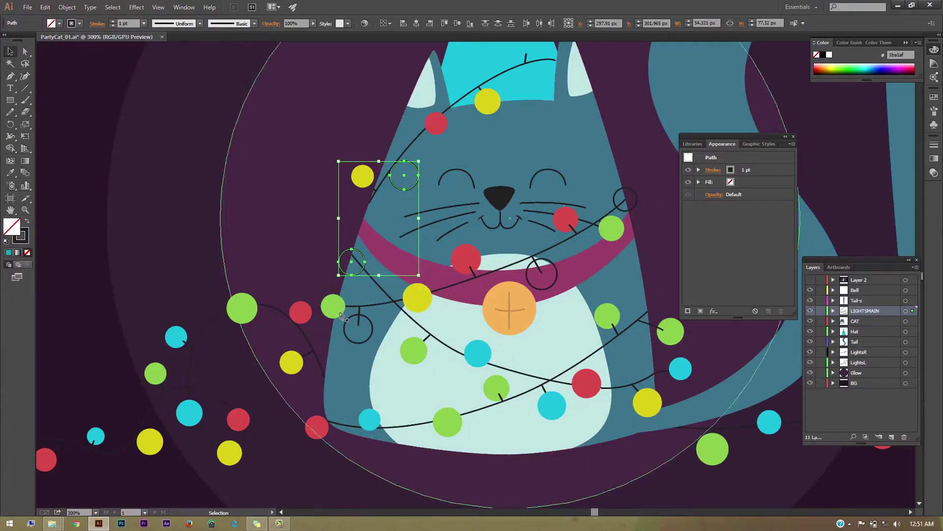
{"action": "left_click", "coordinate": [637, 209], "text": "shift"}
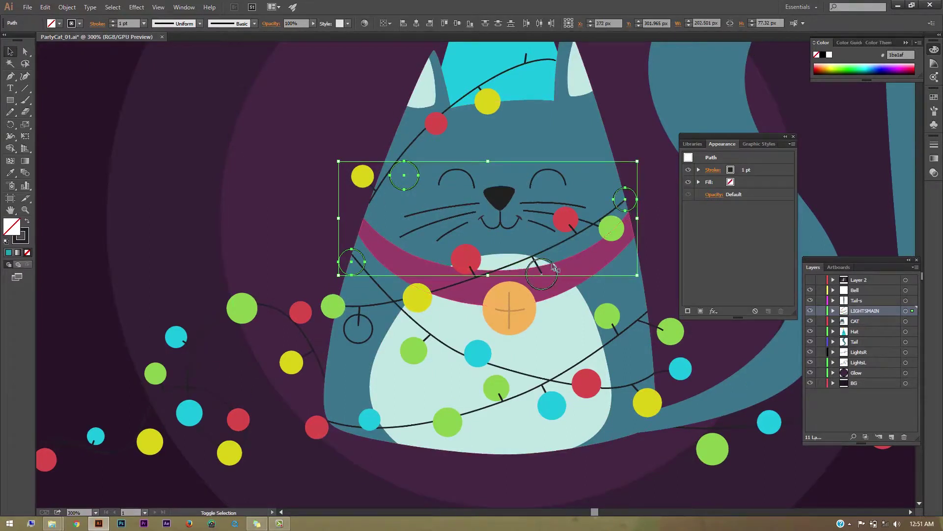
{"action": "left_click", "coordinate": [550, 263], "text": "shift"}
{"action": "left_click", "coordinate": [369, 339], "text": "shift"}
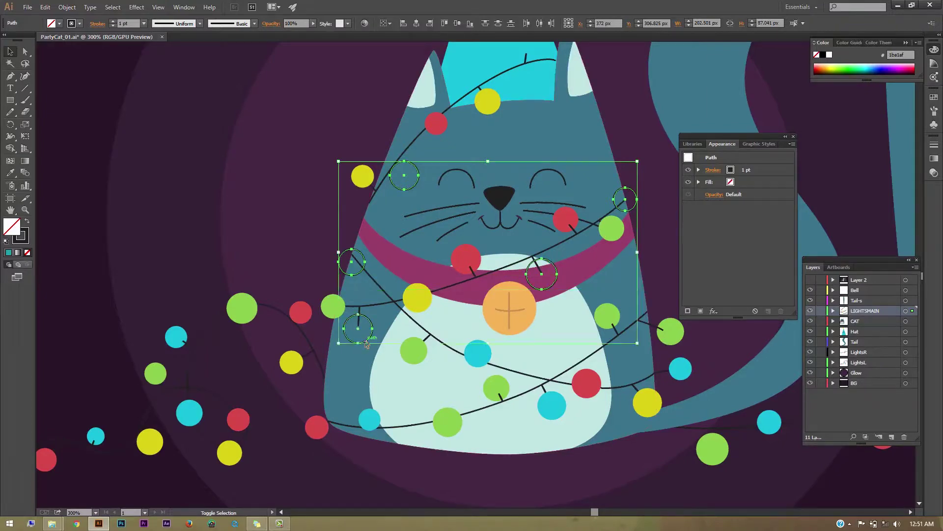
{"action": "mouse_move", "coordinate": [644, 363]}
{"action": "left_mouse_down"}
{"action": "mouse_move", "coordinate": [501, 465]}
{"action": "mouse_move", "coordinate": [361, 298]}
{"action": "left_mouse_up"}
{"action": "left_click_drag", "start_coordinate": [254, 318], "coordinate": [625, 341]}
{"action": "left_click_drag", "start_coordinate": [491, 315], "coordinate": [456, 334]}
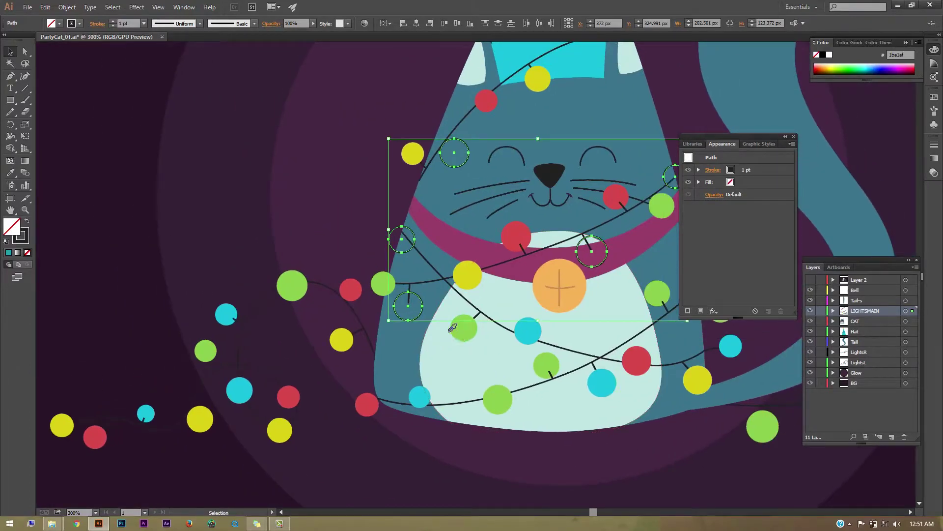
{"action": "key", "text": "i"}
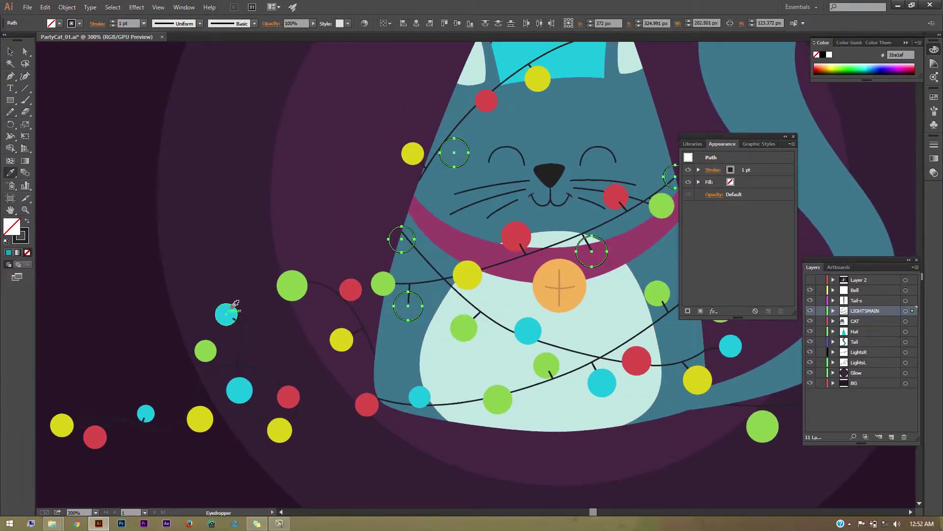
Fill the five selected rings with cyan sampled from a neighbouring light
{"action": "left_click", "coordinate": [232, 308]}
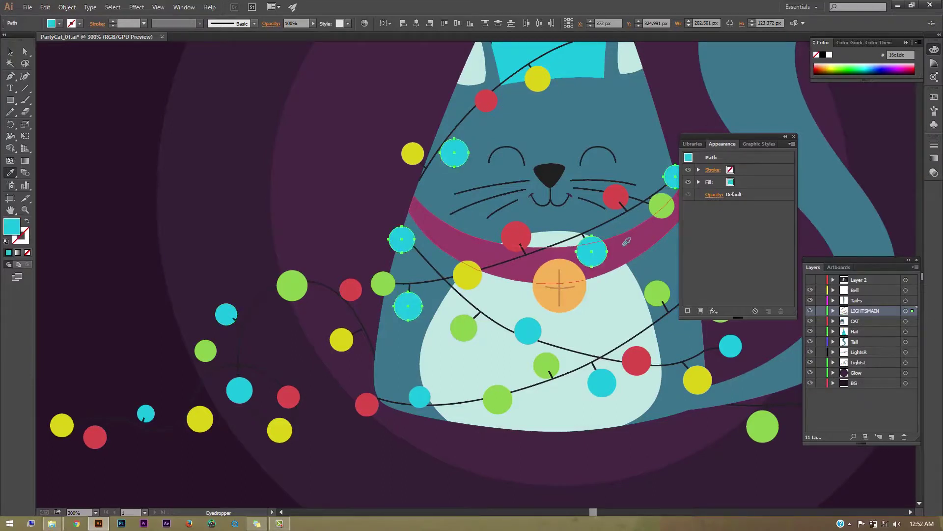
{"action": "left_click", "coordinate": [11, 54]}
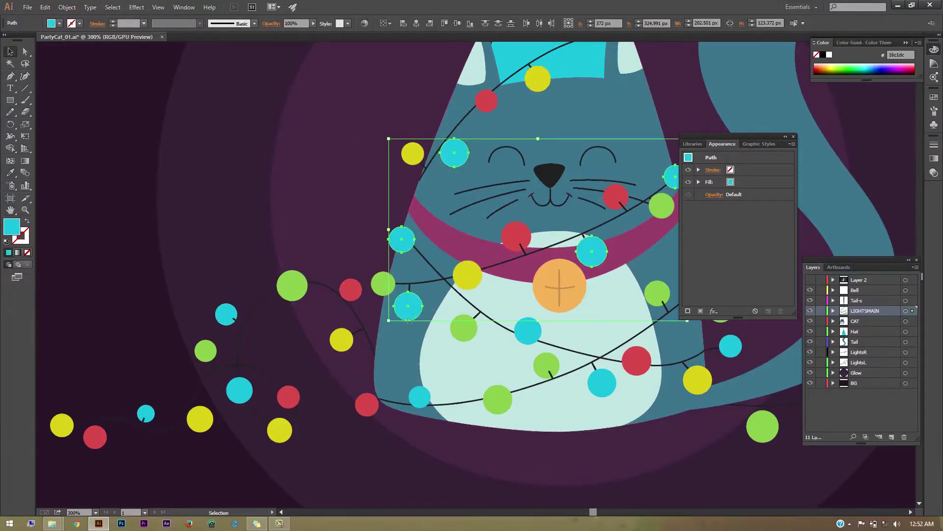
{"action": "left_click", "coordinate": [226, 318]}
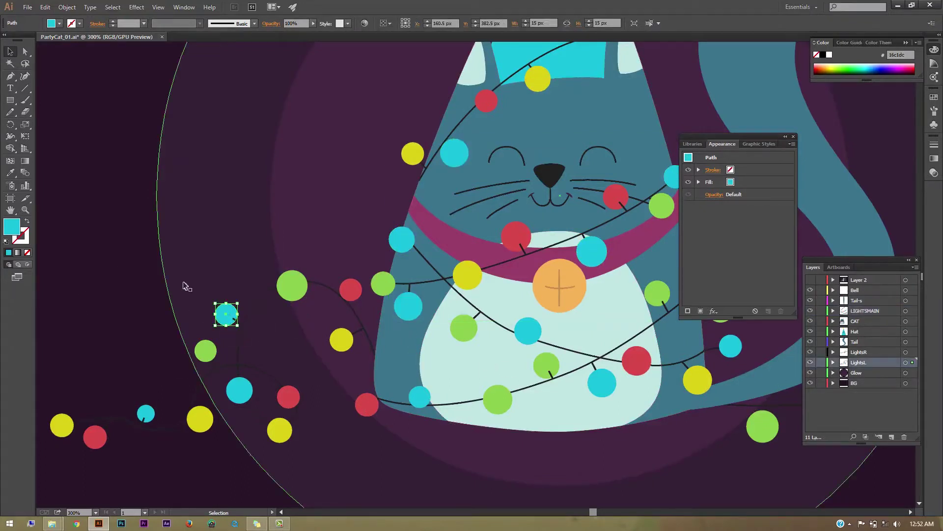
{"action": "left_click", "coordinate": [131, 357]}
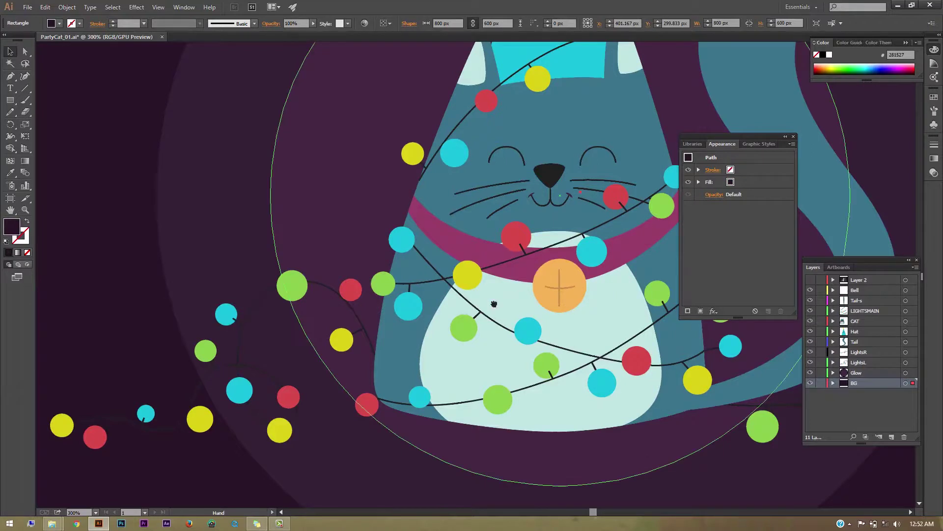
{"action": "mouse_move", "coordinate": [544, 267]}
{"action": "left_mouse_down"}
{"action": "mouse_move", "coordinate": [442, 340]}
{"action": "mouse_move", "coordinate": [432, 390]}
{"action": "left_mouse_up"}
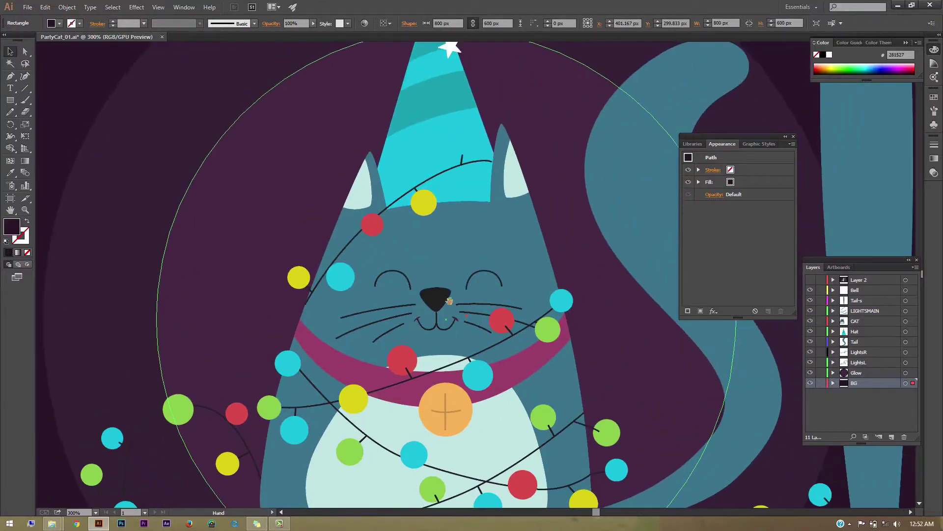
Bring the small hat light to the front and fill it with green sampled from another light
{"action": "left_click", "coordinate": [465, 152]}
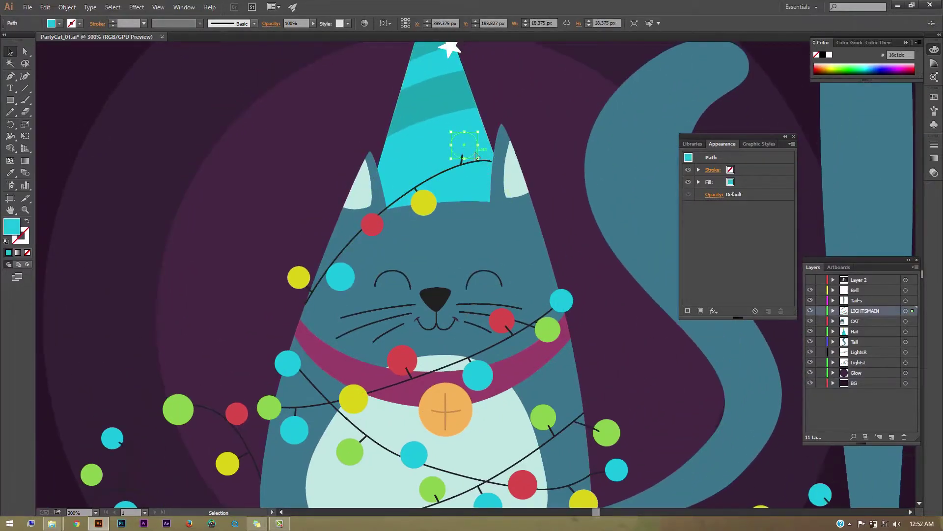
{"action": "right_click", "coordinate": [475, 150]}
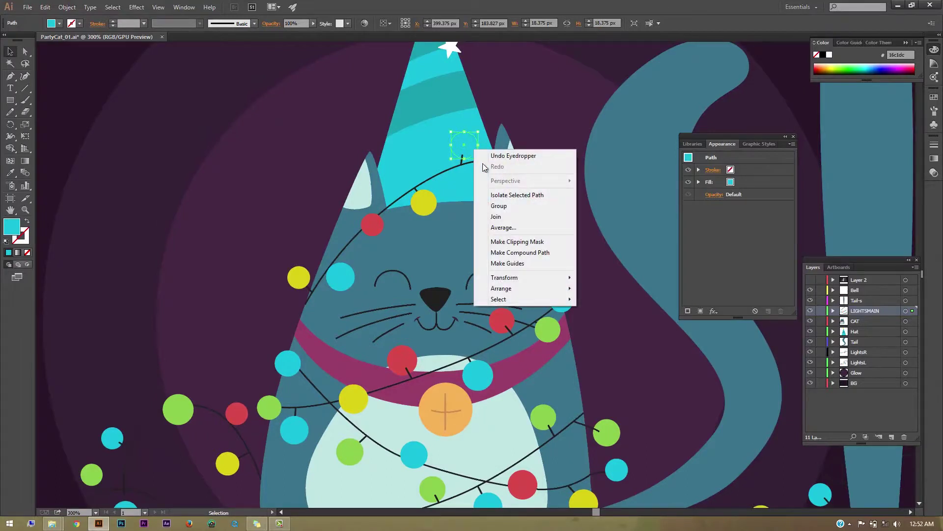
{"action": "mouse_move", "coordinate": [515, 288]}
{"action": "left_click", "coordinate": [621, 289]}
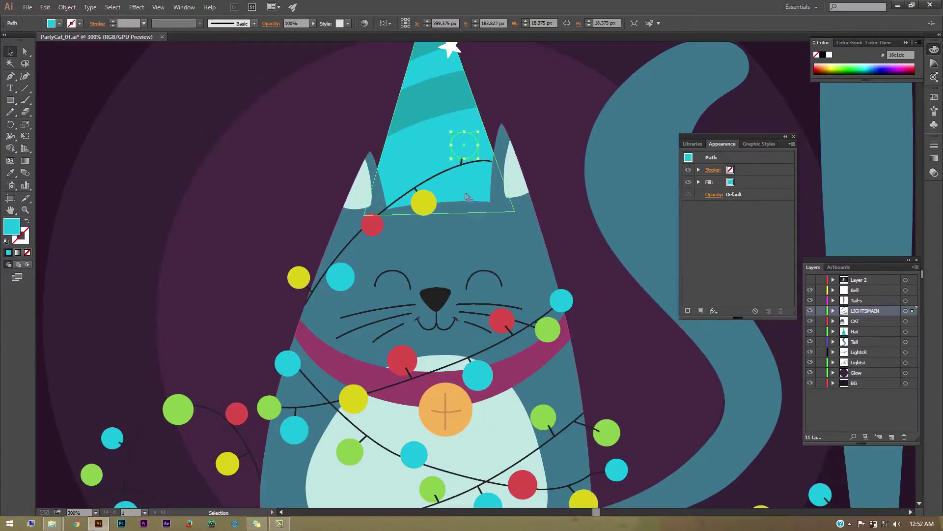
{"action": "key", "text": "i"}
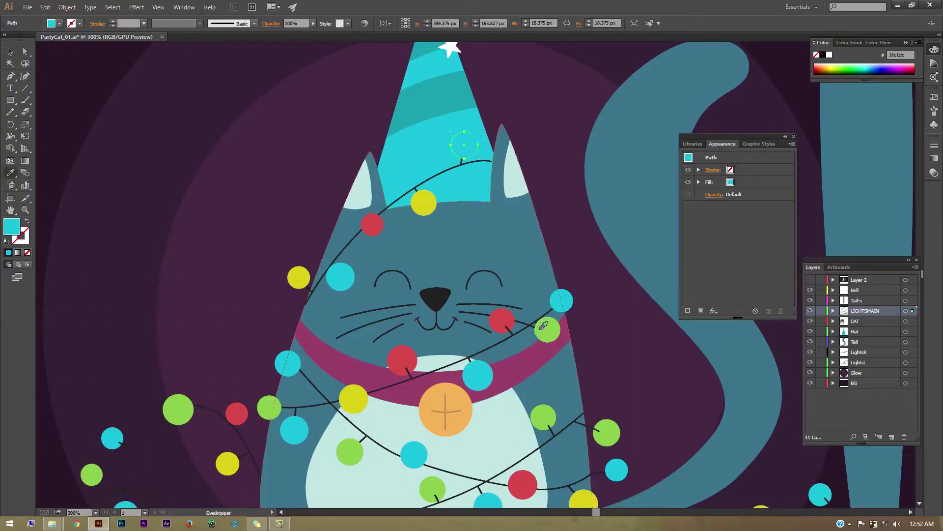
{"action": "left_click", "coordinate": [549, 326]}
Direct-select the large glow circle behind the cat and look over the left-side lights
{"action": "key", "text": "v"}
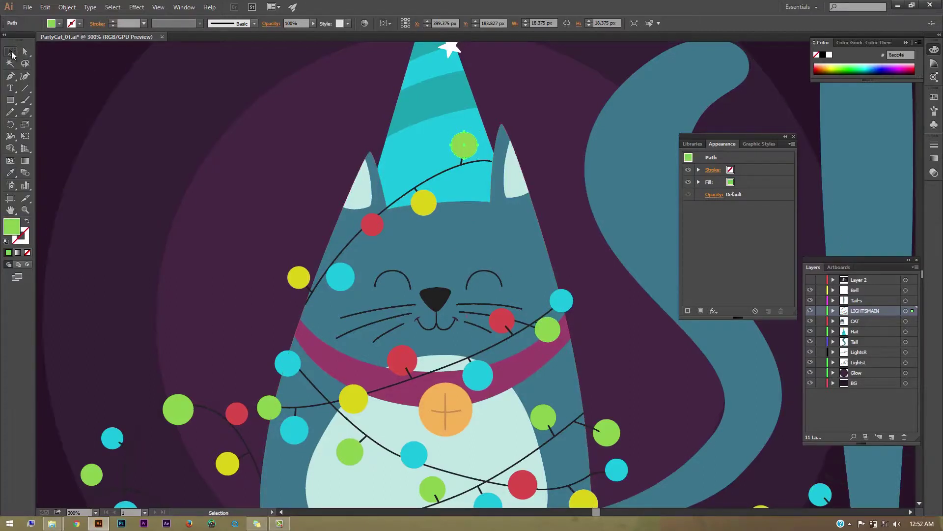
{"action": "key", "text": "a"}
{"action": "left_click", "coordinate": [149, 127]}
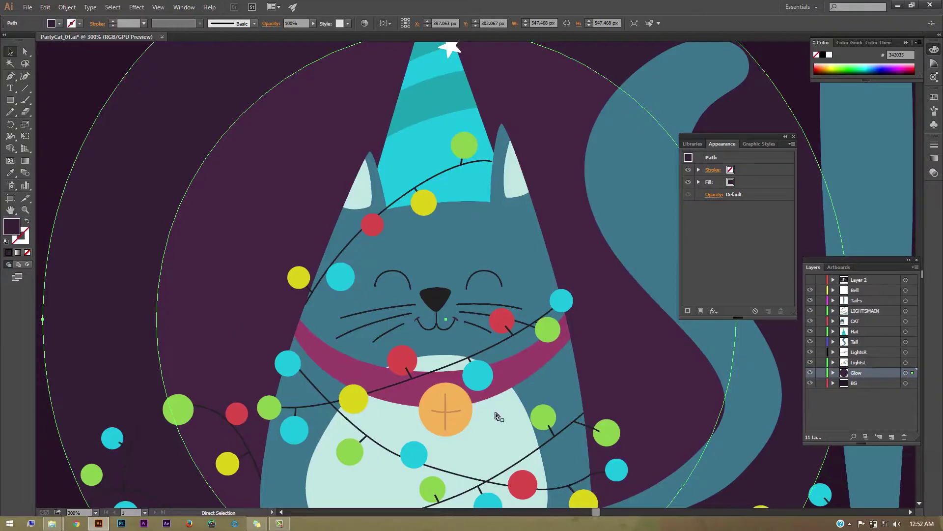
{"action": "left_click_drag", "start_coordinate": [549, 252], "coordinate": [657, 85]}
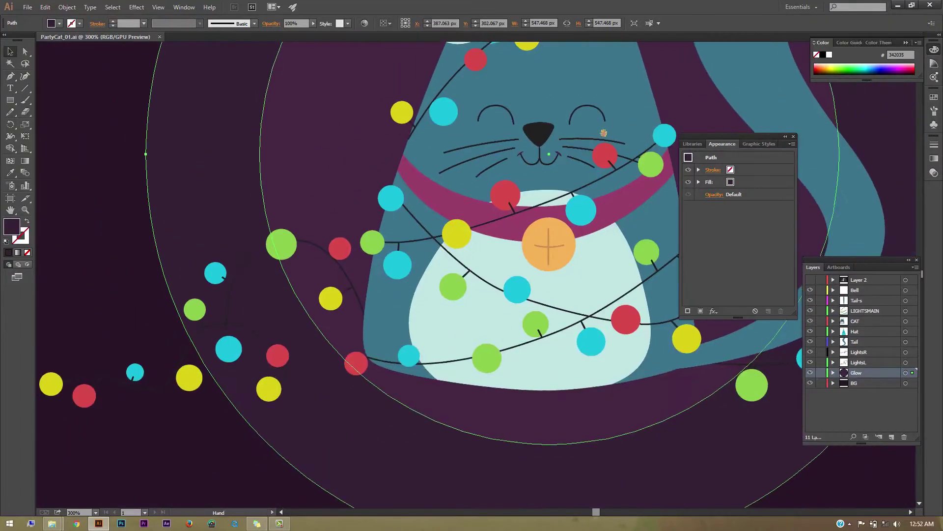
{"action": "left_click_drag", "start_coordinate": [363, 317], "coordinate": [615, 270]}
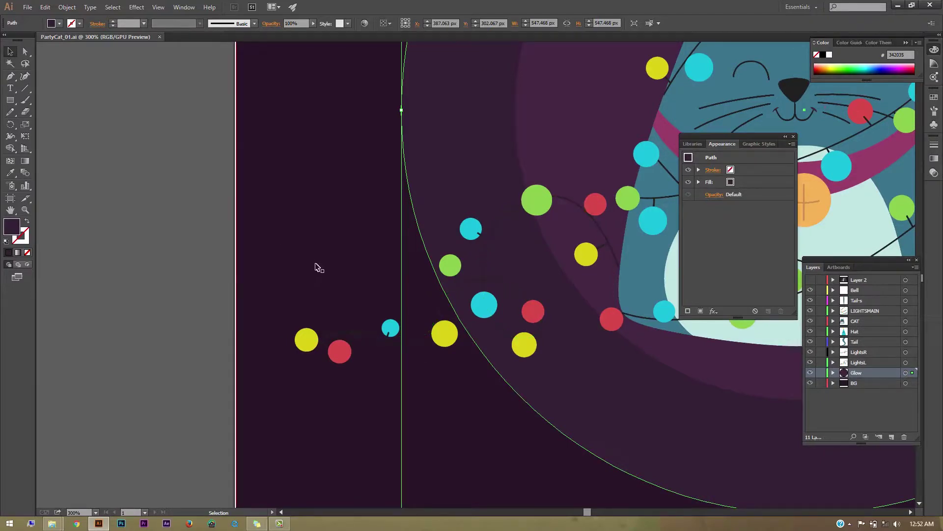
Pan past the tail and lights until the cat's face, hat and body are centred
{"action": "left_click_drag", "start_coordinate": [574, 321], "coordinate": [231, 334]}
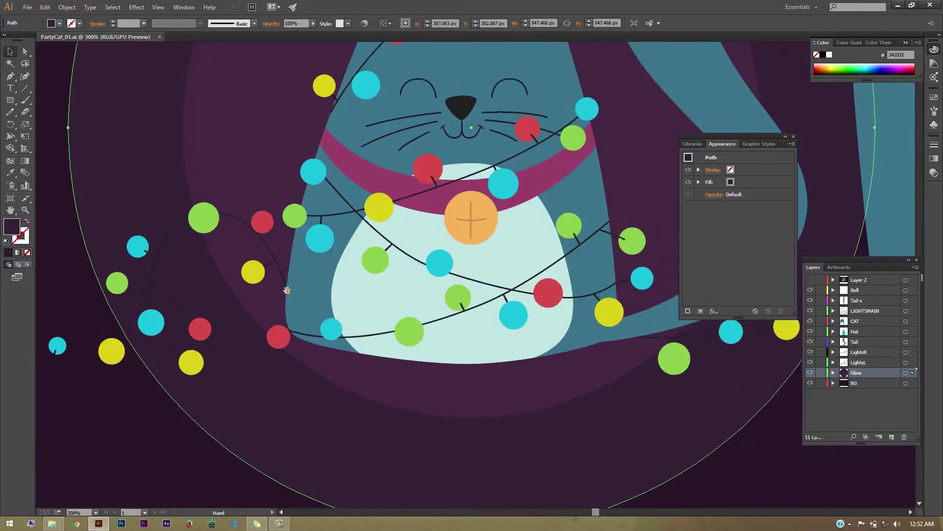
{"action": "left_click_drag", "start_coordinate": [575, 310], "coordinate": [428, 354]}
{"action": "left_click_drag", "start_coordinate": [677, 355], "coordinate": [507, 390]}
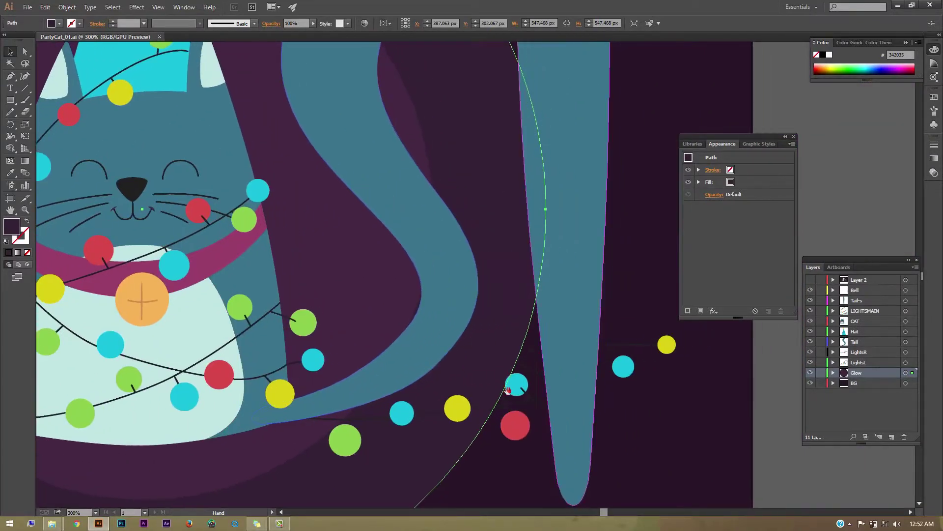
{"action": "mouse_move", "coordinate": [524, 316]}
{"action": "left_mouse_down"}
{"action": "mouse_move", "coordinate": [543, 360]}
{"action": "mouse_move", "coordinate": [716, 375]}
{"action": "left_mouse_up"}
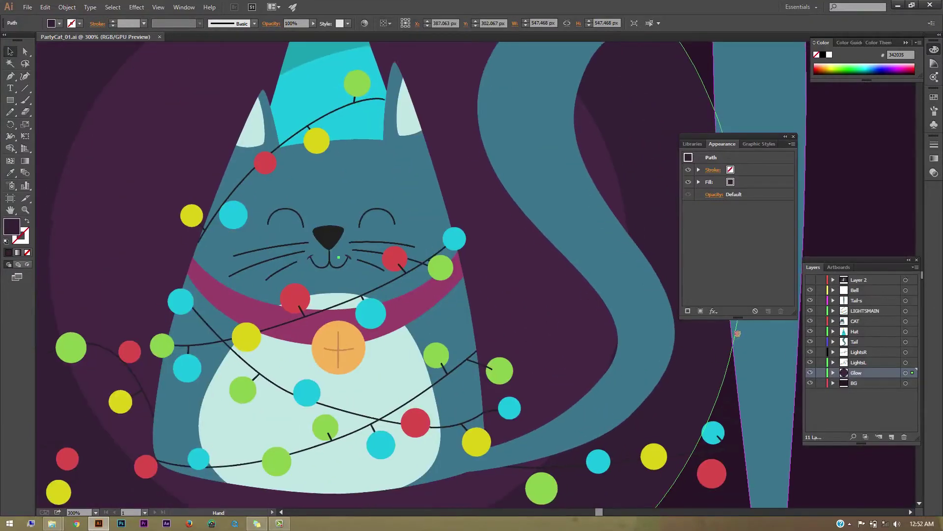
{"action": "left_click_drag", "start_coordinate": [512, 256], "coordinate": [627, 353]}
{"action": "mouse_move", "coordinate": [569, 330]}
{"action": "left_mouse_down"}
{"action": "mouse_move", "coordinate": [650, 352]}
{"action": "mouse_move", "coordinate": [432, 152]}
{"action": "left_mouse_up"}
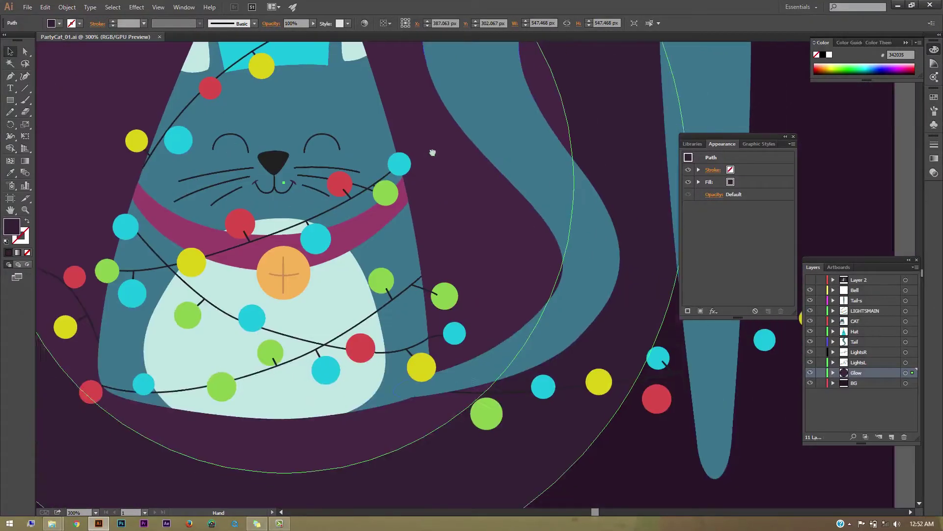
{"action": "left_click_drag", "start_coordinate": [667, 340], "coordinate": [602, 357]}
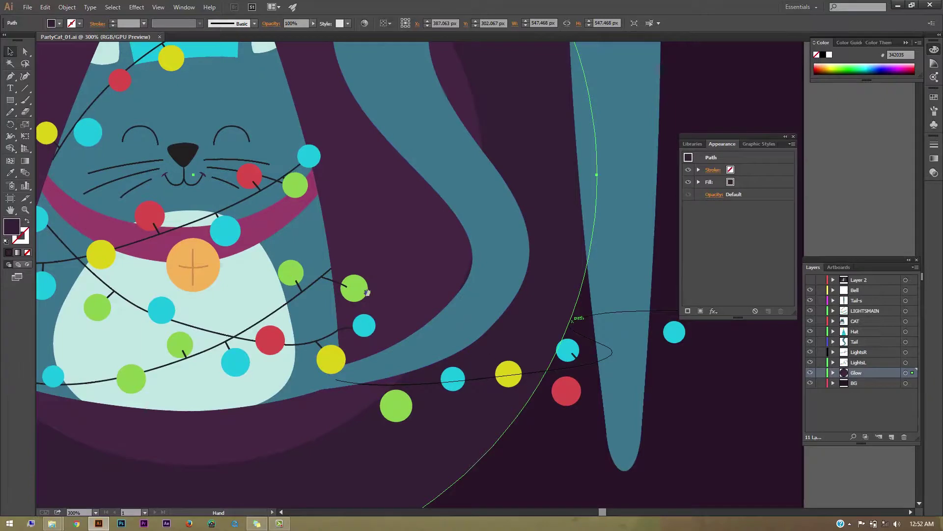
{"action": "left_click_drag", "start_coordinate": [367, 292], "coordinate": [597, 354]}
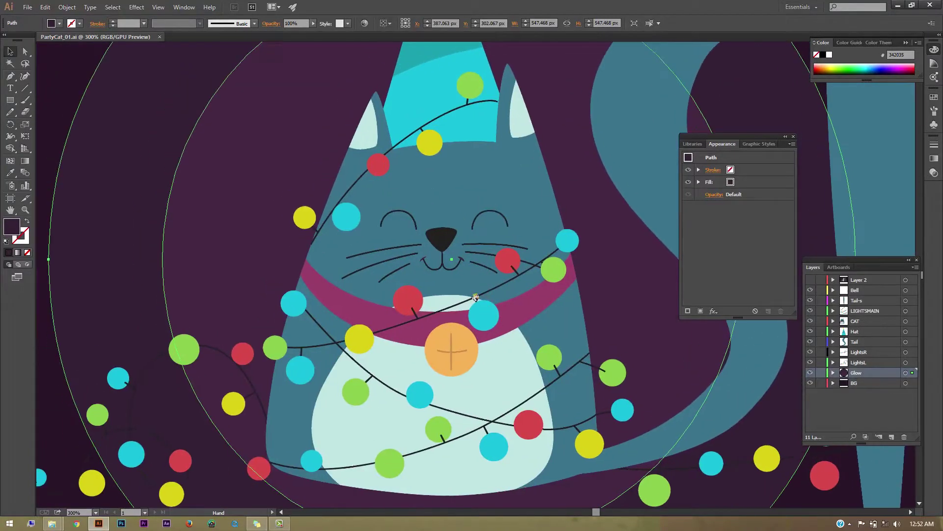
{"action": "left_click_drag", "start_coordinate": [480, 277], "coordinate": [508, 300]}
Zoom in to about 600% and frame the cat's eyes and mouth for width editing
{"action": "key", "text": "ctrl+equal"}
{"action": "key", "text": "ctrl+equal"}
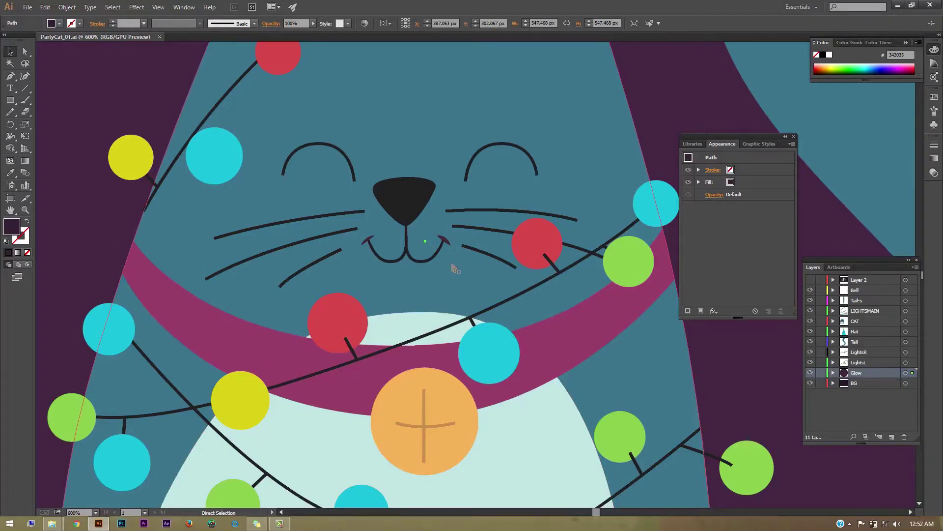
{"action": "scroll", "coordinate": [454, 268], "scroll_direction": "up", "scroll_amount": 1}
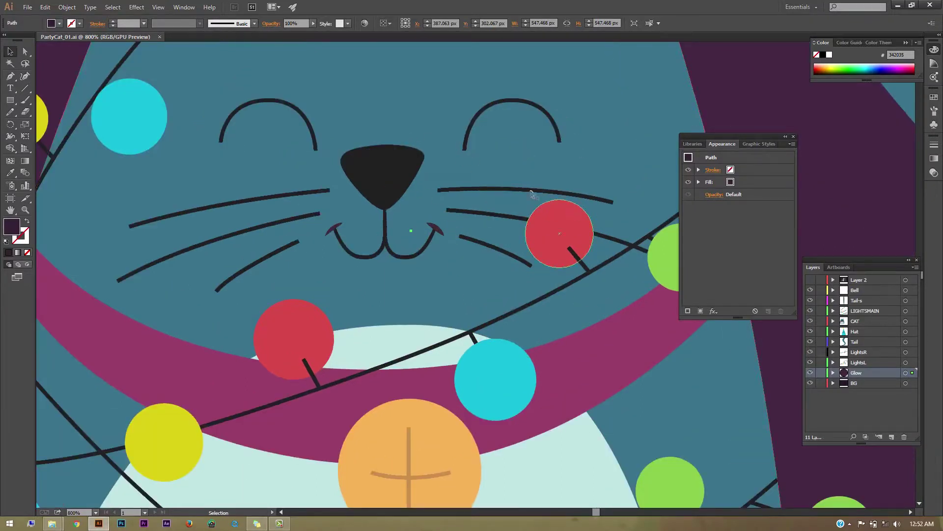
{"action": "scroll", "coordinate": [388, 226], "scroll_direction": "left", "scroll_amount": 5}
{"action": "scroll", "coordinate": [388, 226], "scroll_direction": "up", "scroll_amount": 2}
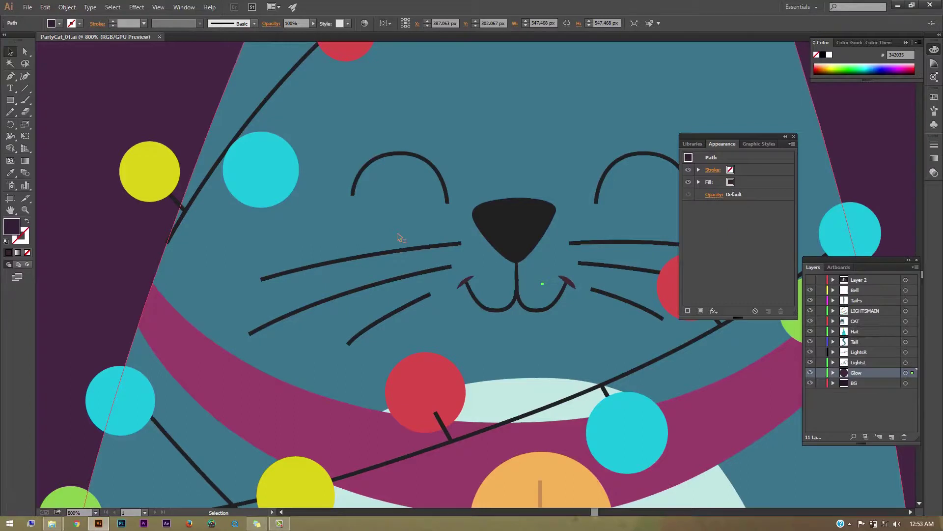
{"action": "left_click_drag", "start_coordinate": [543, 268], "coordinate": [424, 287]}
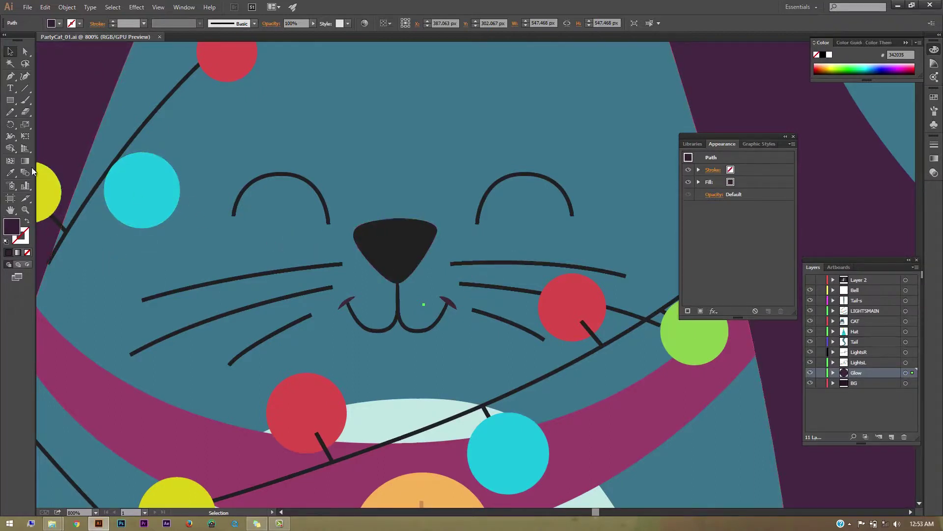
{"action": "left_click", "coordinate": [11, 137]}
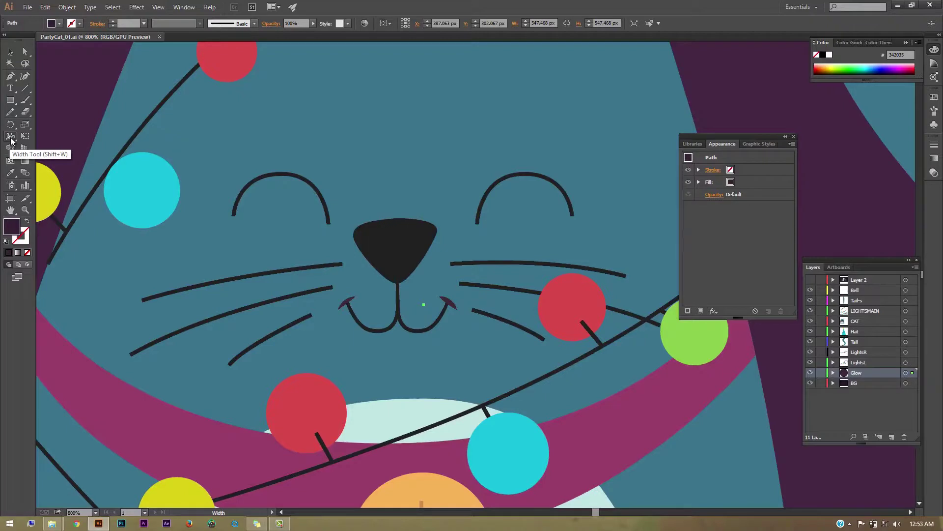
Use width points to swell the left and right eye arcs and taper the mouth curve
{"action": "left_click", "coordinate": [11, 138]}
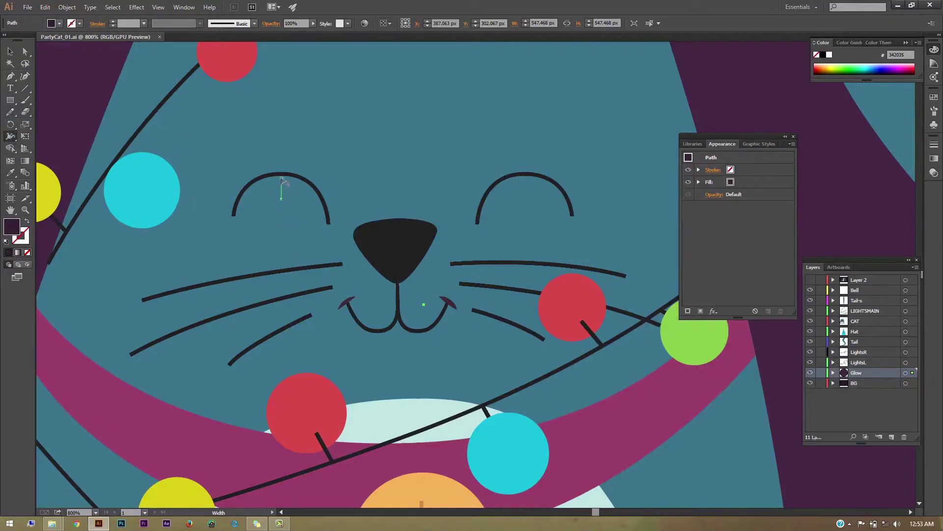
{"action": "left_click_drag", "start_coordinate": [281, 178], "coordinate": [284, 187]}
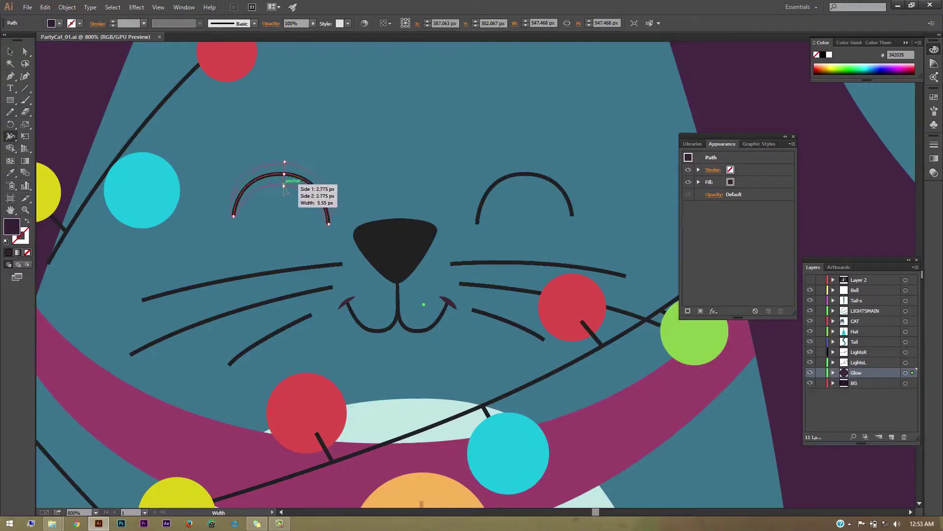
{"action": "left_click_drag", "start_coordinate": [285, 186], "coordinate": [319, 189]}
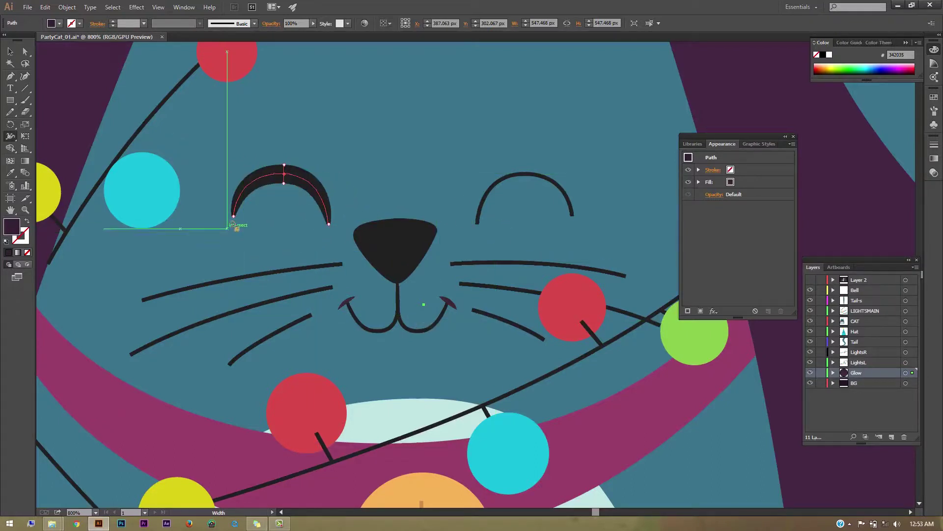
{"action": "left_click_drag", "start_coordinate": [525, 175], "coordinate": [524, 186]}
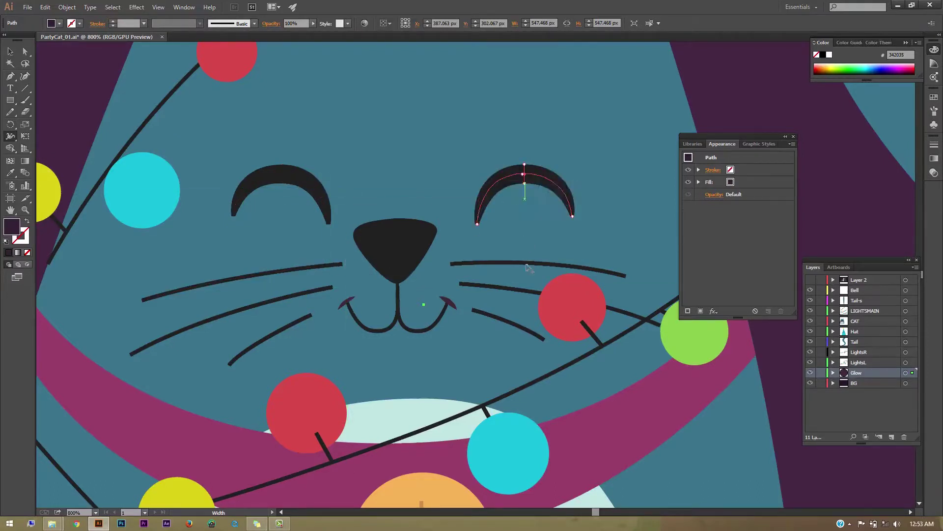
{"action": "mouse_move", "coordinate": [428, 327]}
{"action": "left_mouse_down"}
{"action": "mouse_move", "coordinate": [416, 339]}
{"action": "mouse_move", "coordinate": [381, 334]}
{"action": "left_mouse_up"}
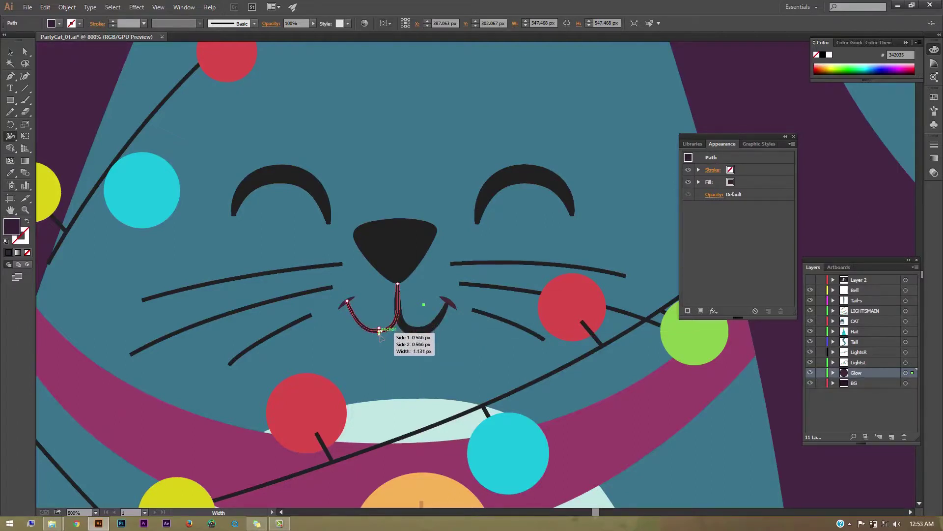
{"action": "left_click_drag", "start_coordinate": [381, 332], "coordinate": [385, 339]}
{"action": "left_click_drag", "start_coordinate": [445, 299], "coordinate": [453, 309]}
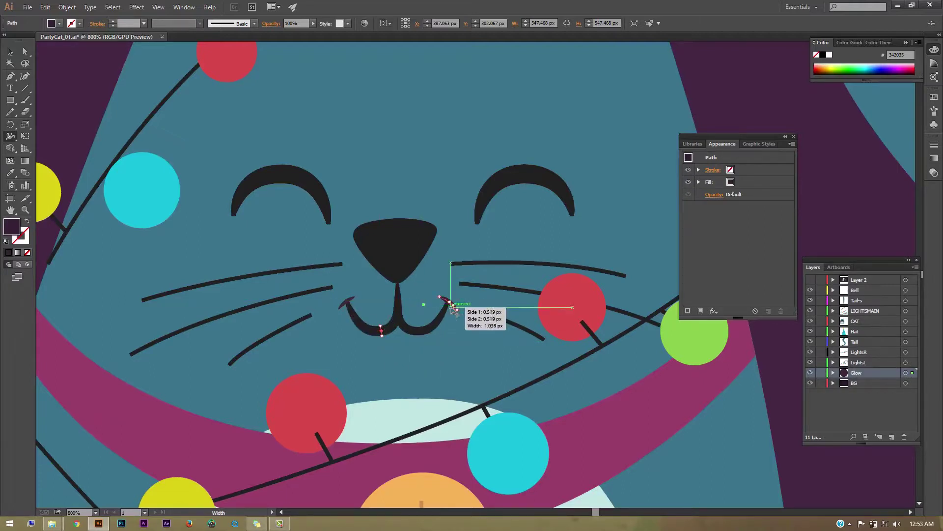
Apply the mouth's dark stroke to both mouth-corner tips
{"action": "key", "text": "i"}
{"action": "left_click_drag", "start_coordinate": [453, 308], "coordinate": [453, 308]}
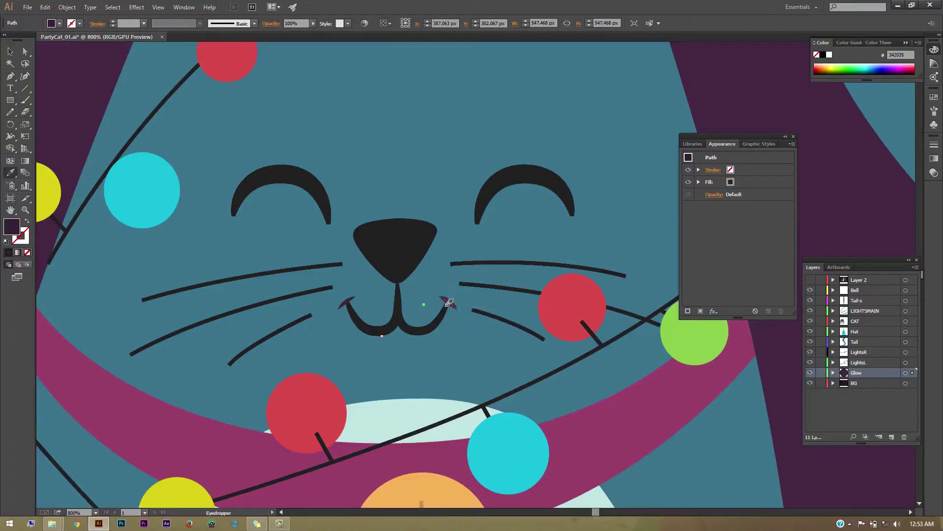
{"action": "key", "text": "v"}
{"action": "left_click", "coordinate": [447, 302]}
{"action": "left_click", "coordinate": [347, 307], "text": "shift"}
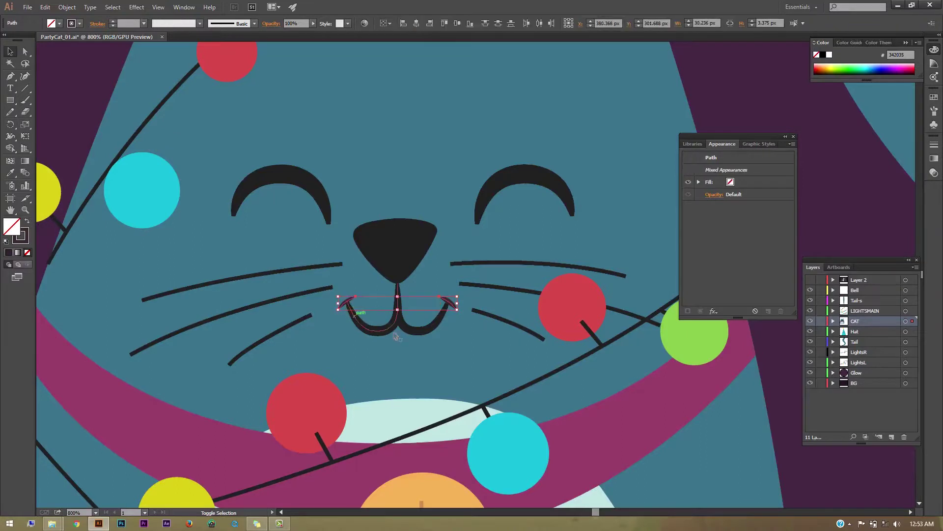
{"action": "key", "text": "i"}
{"action": "left_click", "coordinate": [421, 328]}
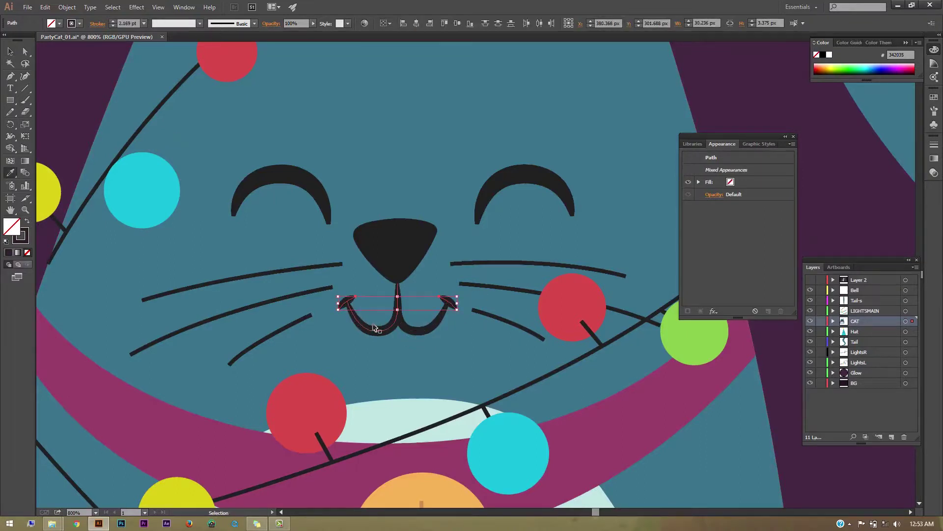
Zoom to 1600% and swell both mouth tips into matching leaf shapes
{"action": "key", "text": "ctrl+plus"}
{"action": "key", "text": "shift+w"}
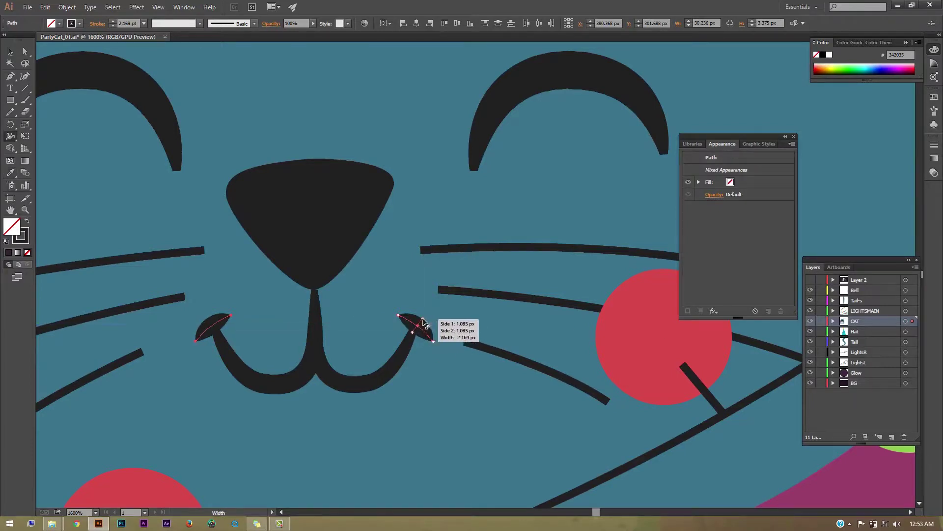
{"action": "left_click_drag", "start_coordinate": [422, 323], "coordinate": [421, 321]}
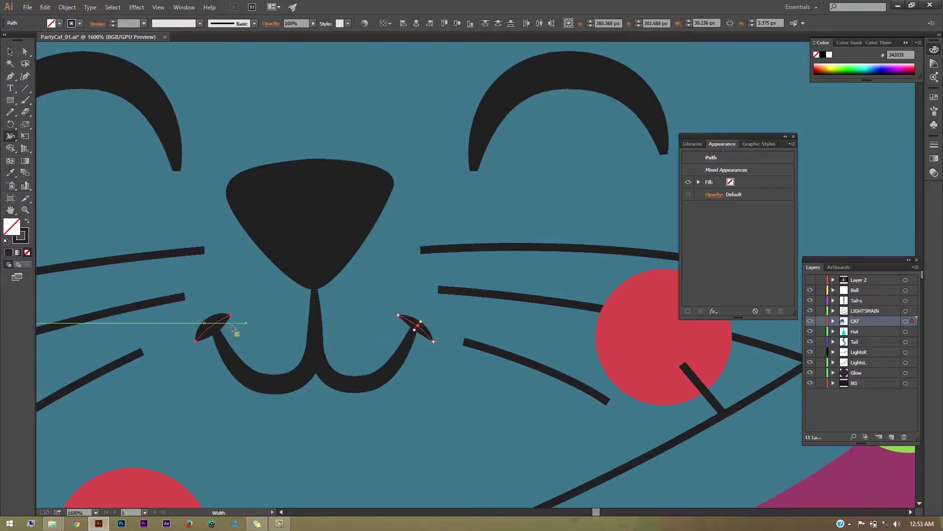
{"action": "left_click_drag", "start_coordinate": [208, 323], "coordinate": [209, 324]}
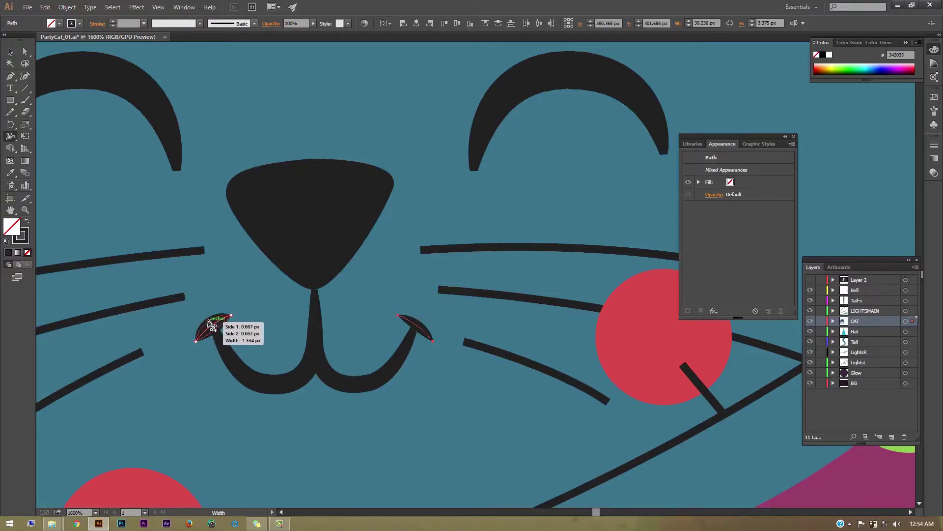
{"action": "left_click_drag", "start_coordinate": [164, 276], "coordinate": [515, 251]}
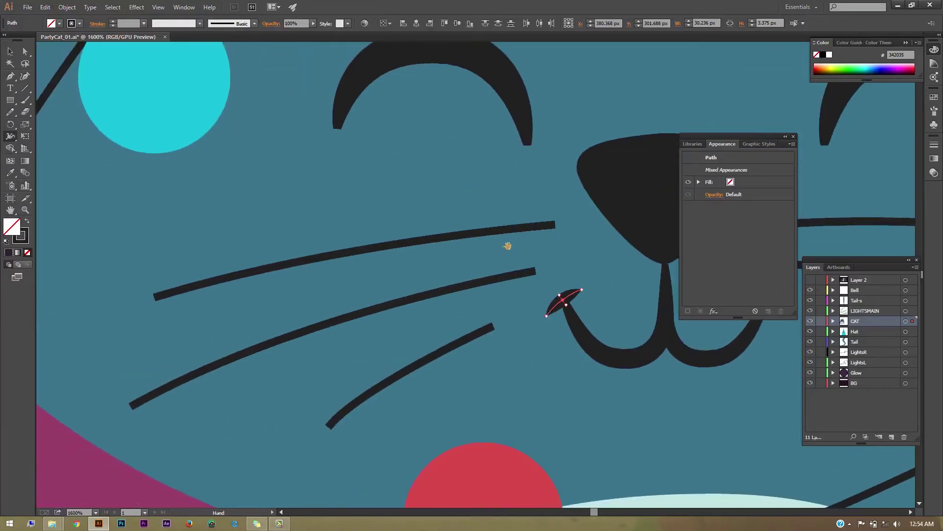
{"action": "left_click_drag", "start_coordinate": [436, 265], "coordinate": [462, 259]}
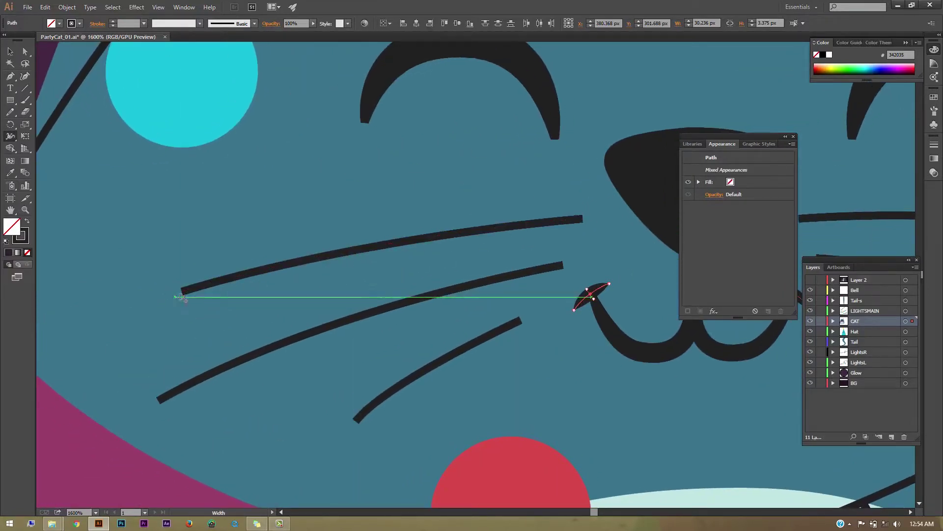
{"action": "left_click", "coordinate": [384, 248]}
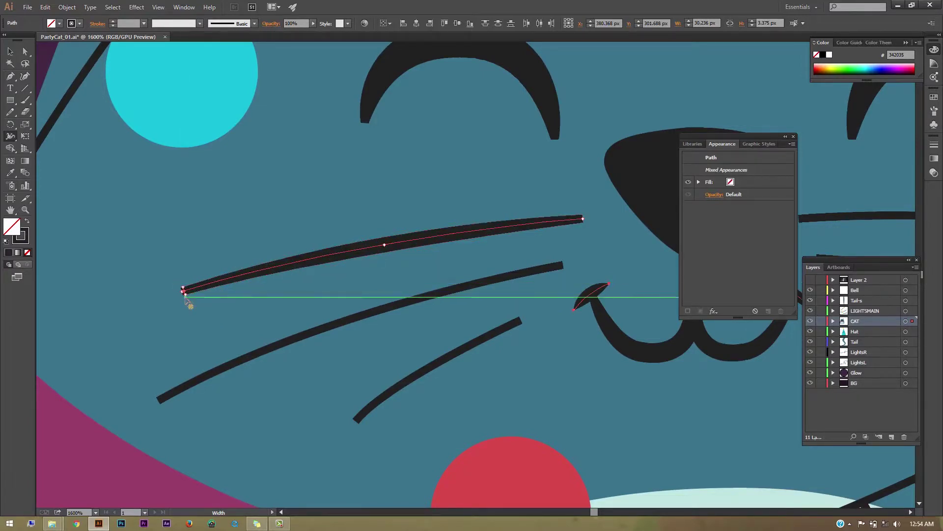
Taper the left ends of the top and middle whiskers to zero-width points
{"action": "key", "text": "ctrl+z"}
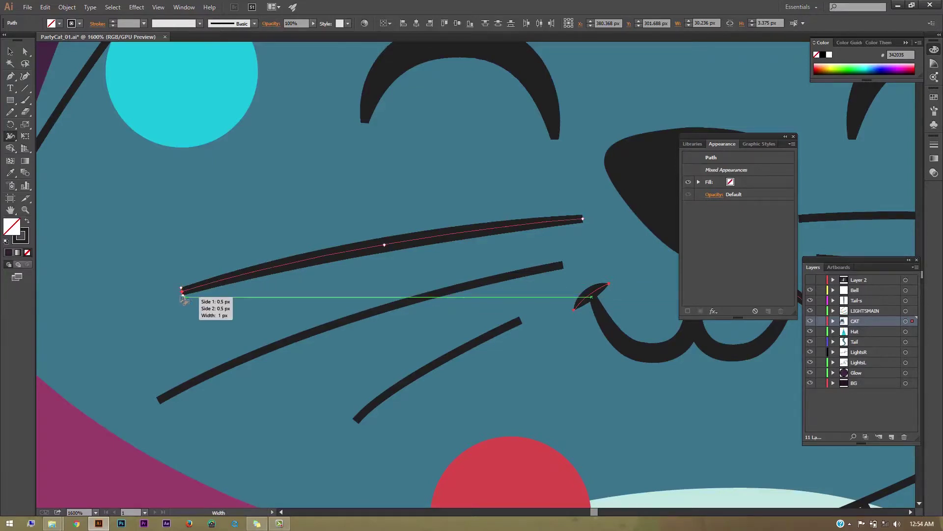
{"action": "left_click_drag", "start_coordinate": [182, 295], "coordinate": [182, 291]}
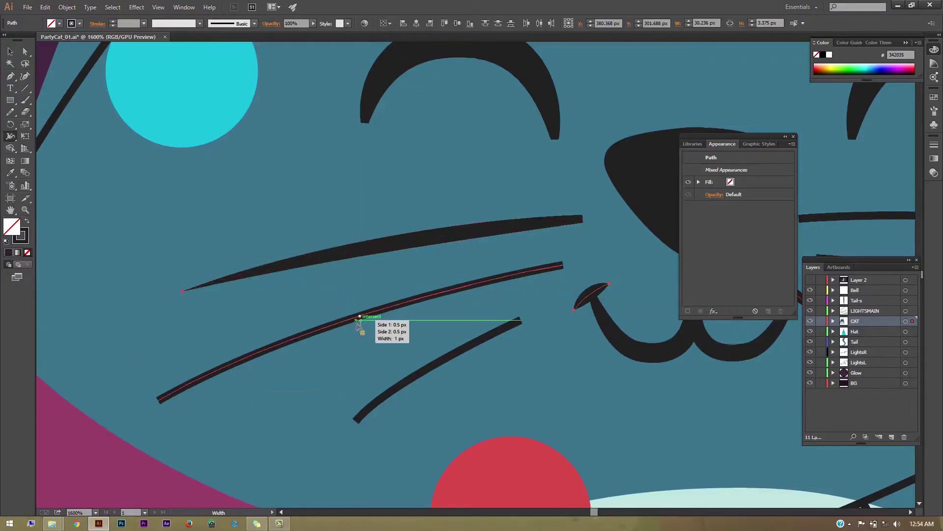
{"action": "left_click_drag", "start_coordinate": [358, 325], "coordinate": [357, 326]}
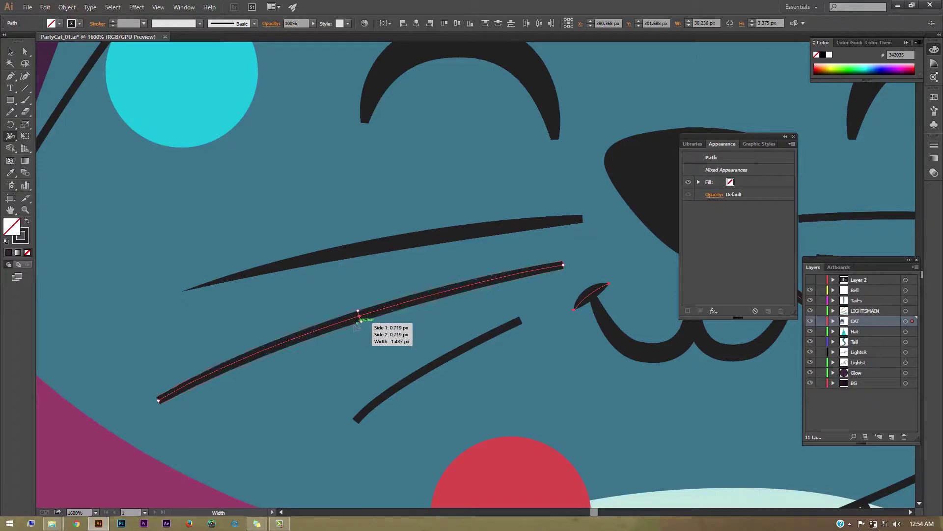
{"action": "left_click", "coordinate": [158, 400]}
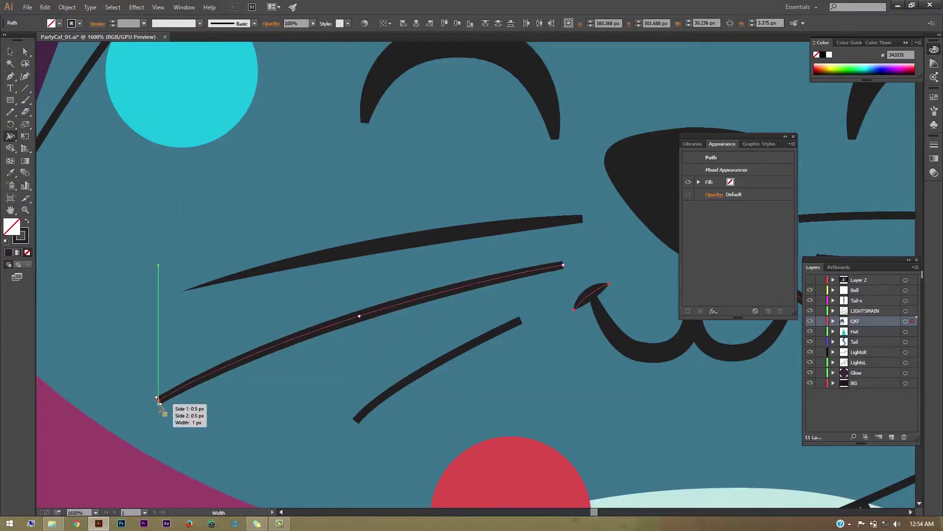
{"action": "left_click", "coordinate": [160, 403]}
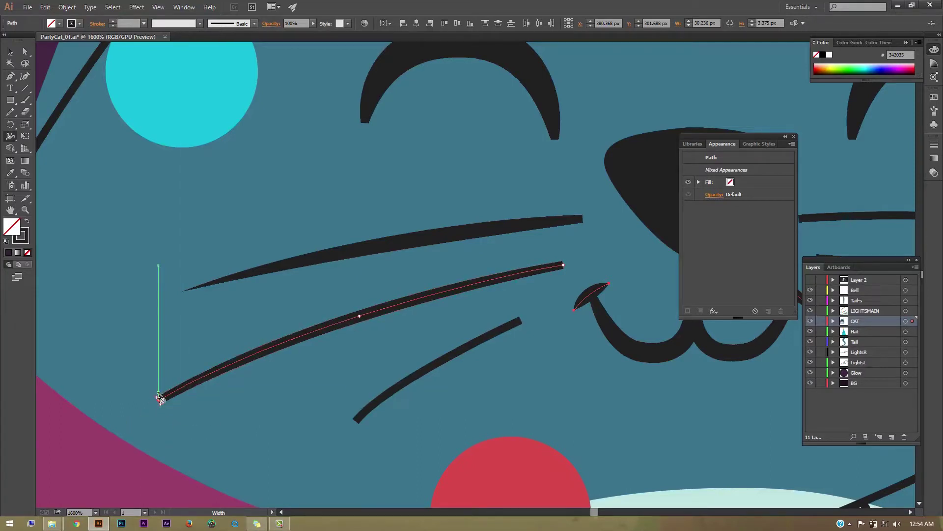
{"action": "key", "text": "ctrl+plus"}
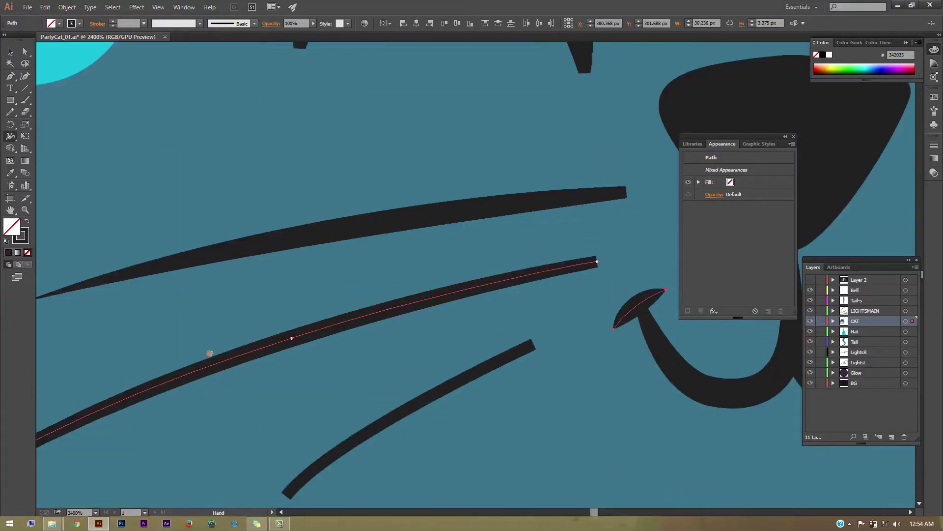
{"action": "left_click_drag", "start_coordinate": [51, 460], "coordinate": [397, 313]}
{"action": "left_click_drag", "start_coordinate": [338, 322], "coordinate": [324, 315]}
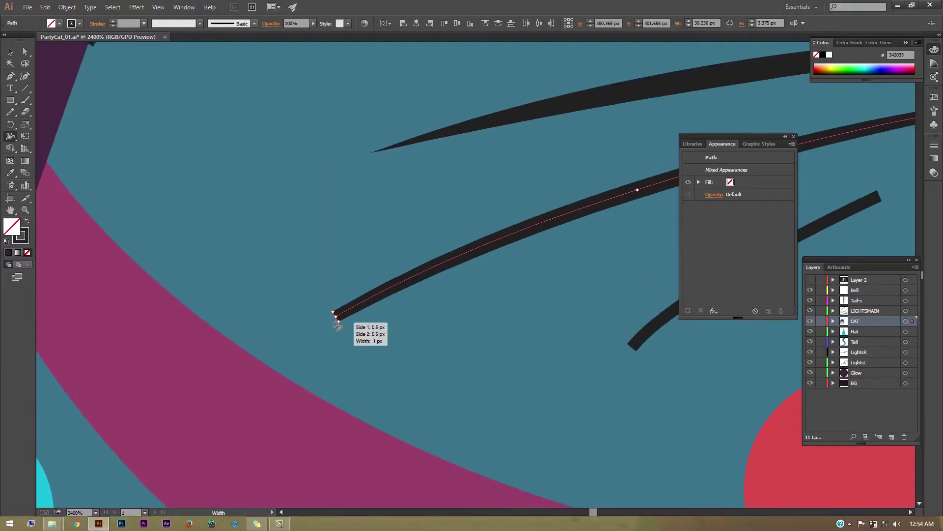
{"action": "mouse_move", "coordinate": [728, 285]}
{"action": "left_mouse_down"}
{"action": "mouse_move", "coordinate": [390, 337]}
{"action": "mouse_move", "coordinate": [416, 323]}
{"action": "left_mouse_up"}
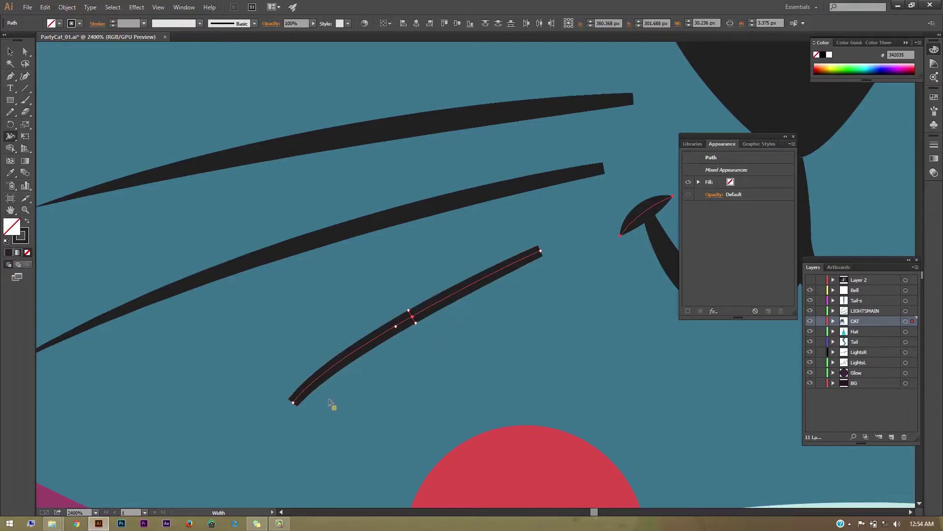
{"action": "left_click_drag", "start_coordinate": [297, 403], "coordinate": [274, 394]}
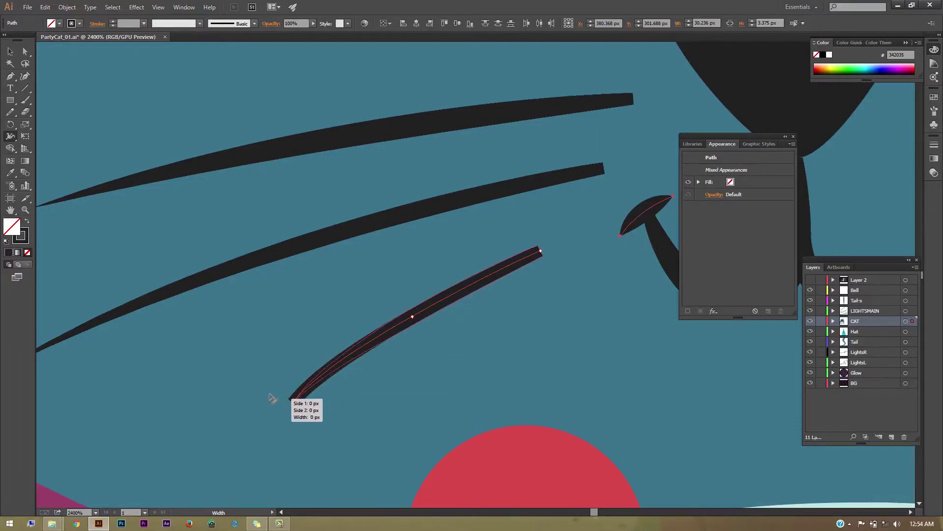
Add width points to the top and lower whiskers and taper the top whisker's right end
{"action": "left_click_drag", "start_coordinate": [474, 356], "coordinate": [261, 419]}
{"action": "left_click_drag", "start_coordinate": [664, 295], "coordinate": [514, 308]}
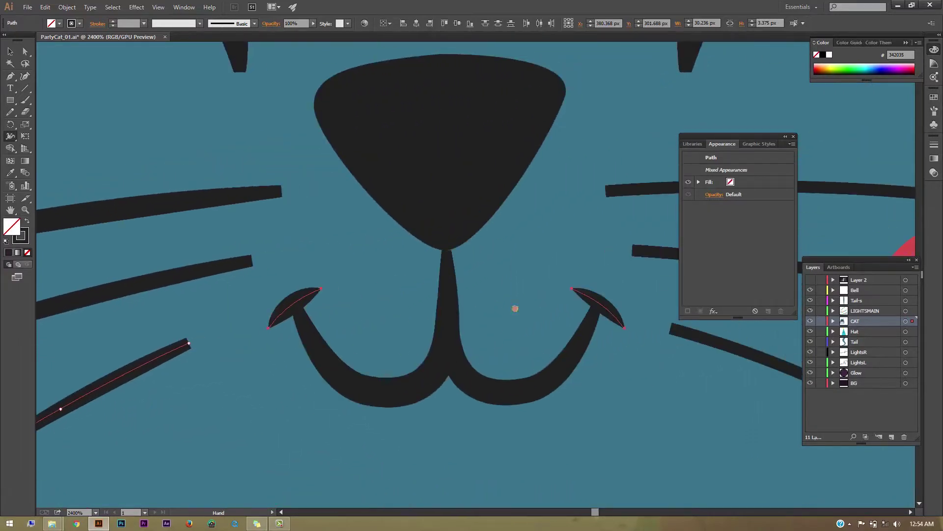
{"action": "mouse_move", "coordinate": [737, 344]}
{"action": "left_mouse_down"}
{"action": "mouse_move", "coordinate": [455, 377]}
{"action": "mouse_move", "coordinate": [285, 320]}
{"action": "mouse_move", "coordinate": [343, 320]}
{"action": "left_mouse_up"}
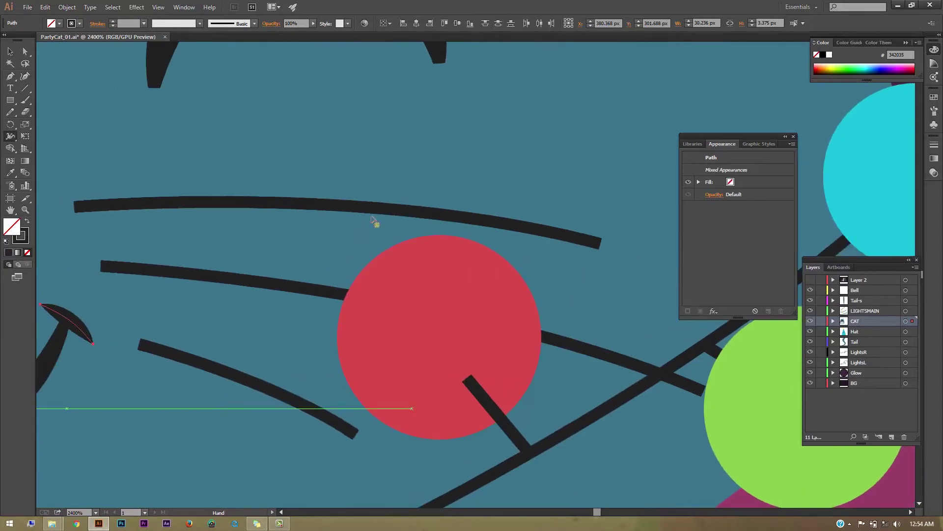
{"action": "left_click", "coordinate": [353, 207]}
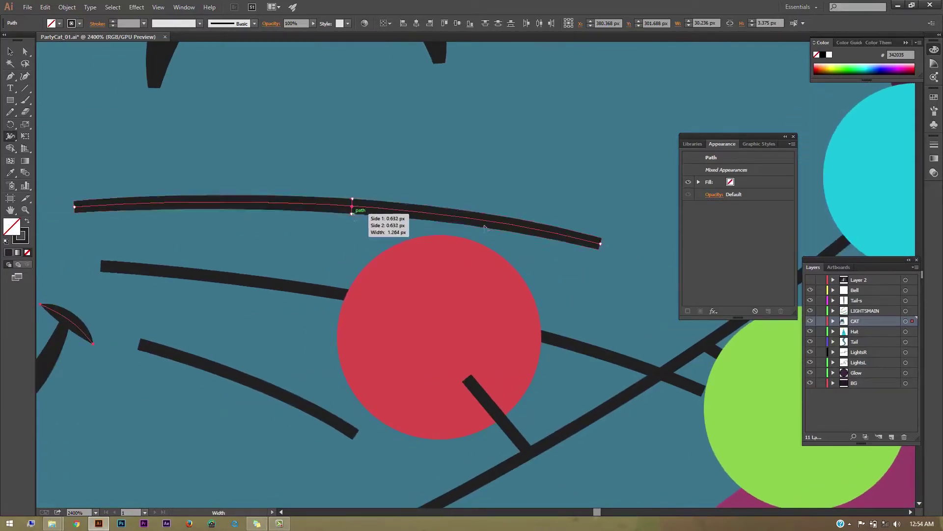
{"action": "left_click_drag", "start_coordinate": [600, 250], "coordinate": [601, 243]}
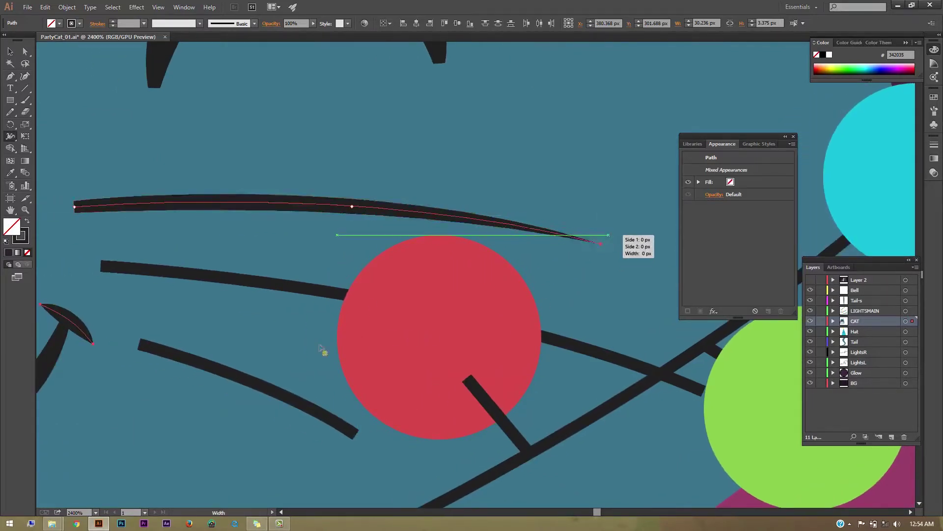
{"action": "left_click", "coordinate": [556, 341]}
{"action": "left_click_drag", "start_coordinate": [703, 399], "coordinate": [558, 327]}
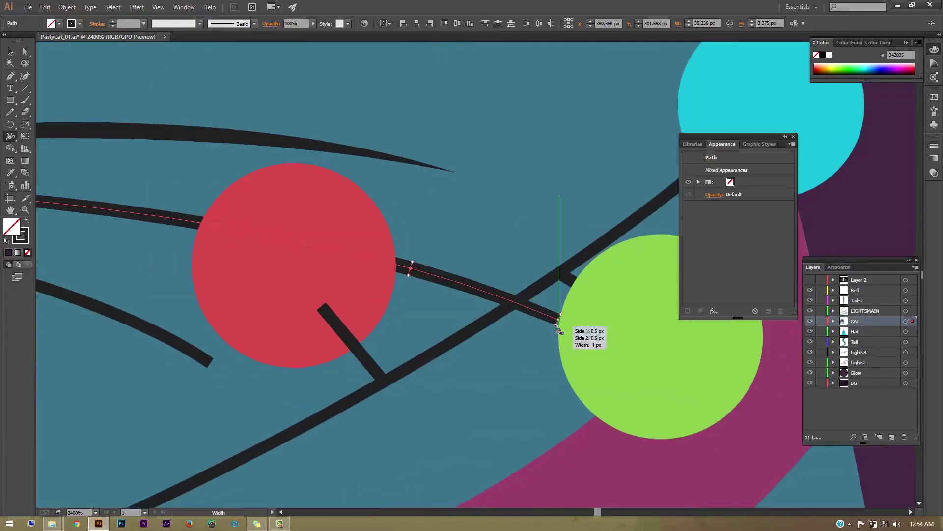
Swell the short whisker's middle to about 1.5 px and taper its end to a point
{"action": "left_click_drag", "start_coordinate": [352, 333], "coordinate": [574, 329]}
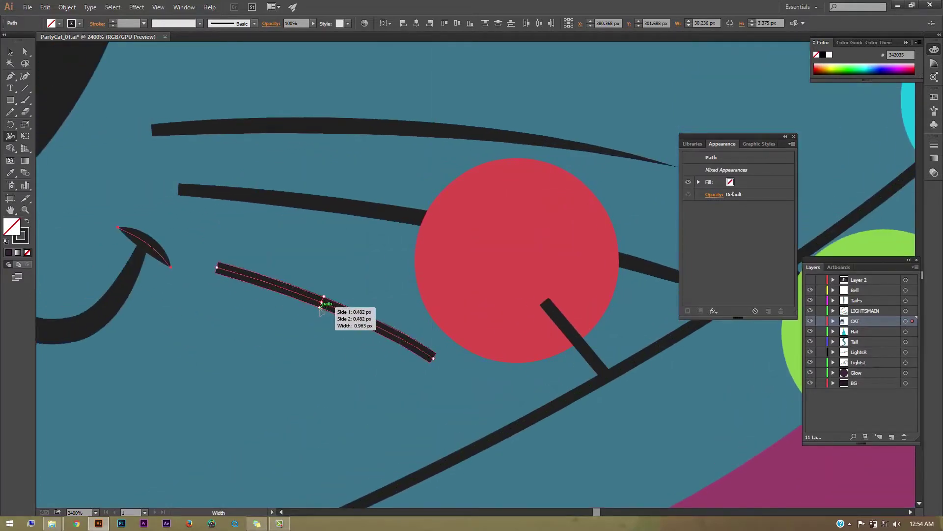
{"action": "left_click_drag", "start_coordinate": [320, 308], "coordinate": [319, 311]}
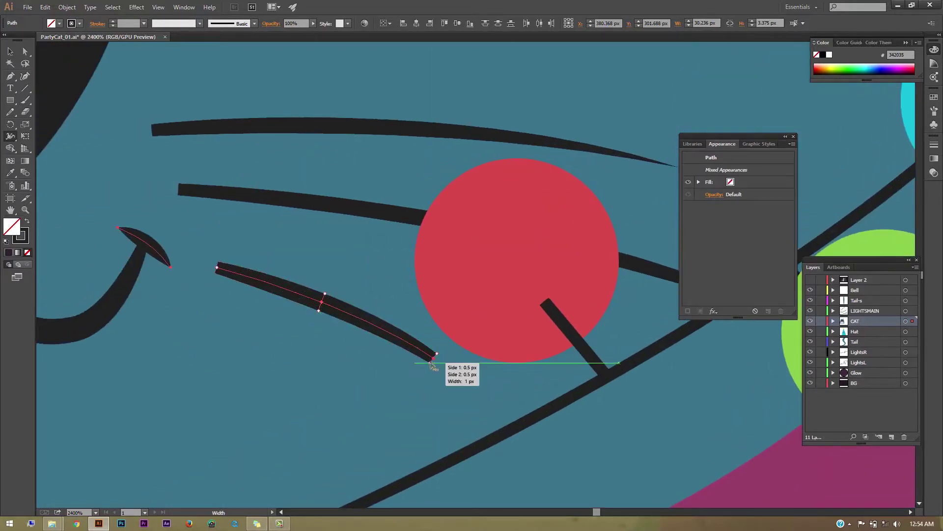
{"action": "left_click_drag", "start_coordinate": [431, 361], "coordinate": [434, 357]}
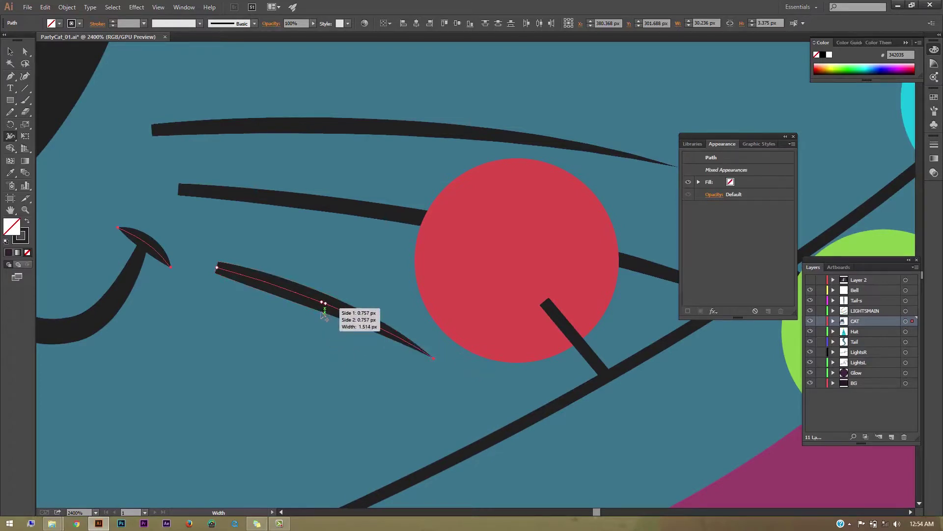
{"action": "left_click_drag", "start_coordinate": [322, 312], "coordinate": [320, 310]}
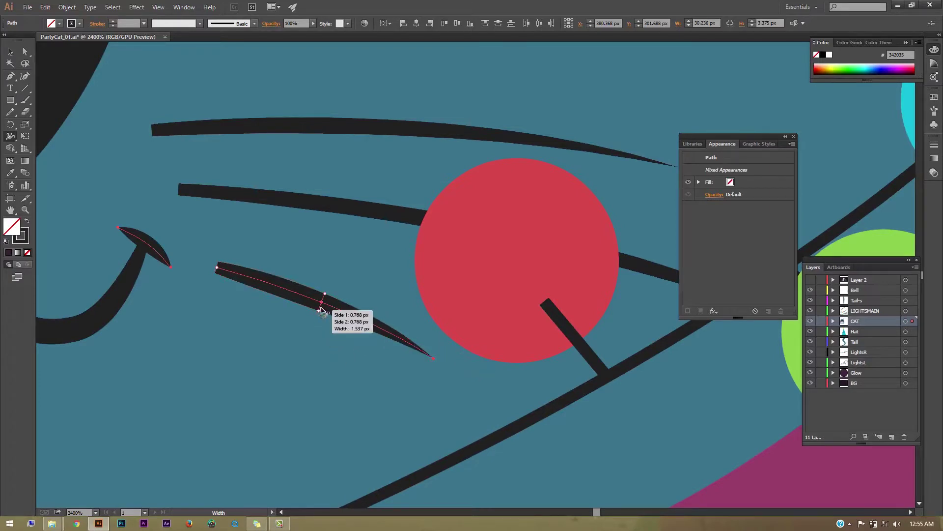
{"action": "left_click_drag", "start_coordinate": [321, 309], "coordinate": [320, 308]}
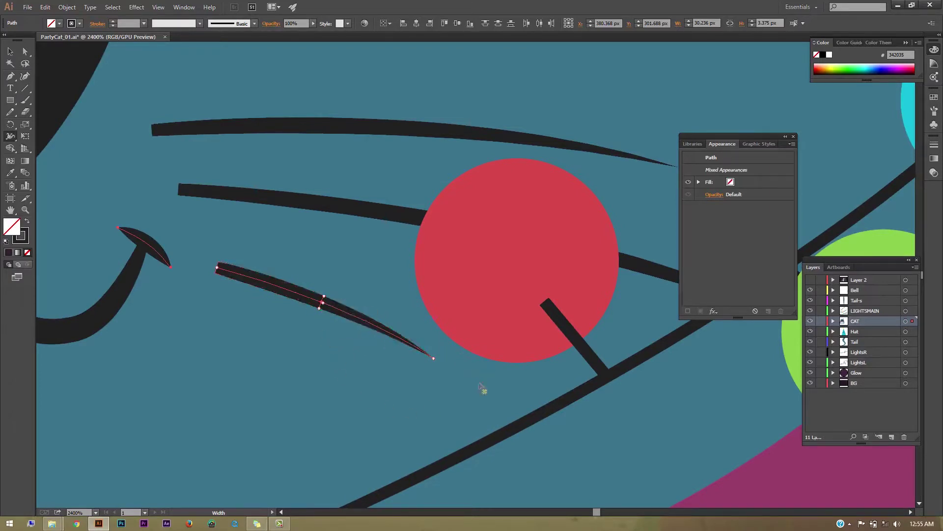
Swell the tops of both eye arcs to about 4.8 px
{"action": "key", "text": "ctrl+minus"}
{"action": "key", "text": "ctrl+minus"}
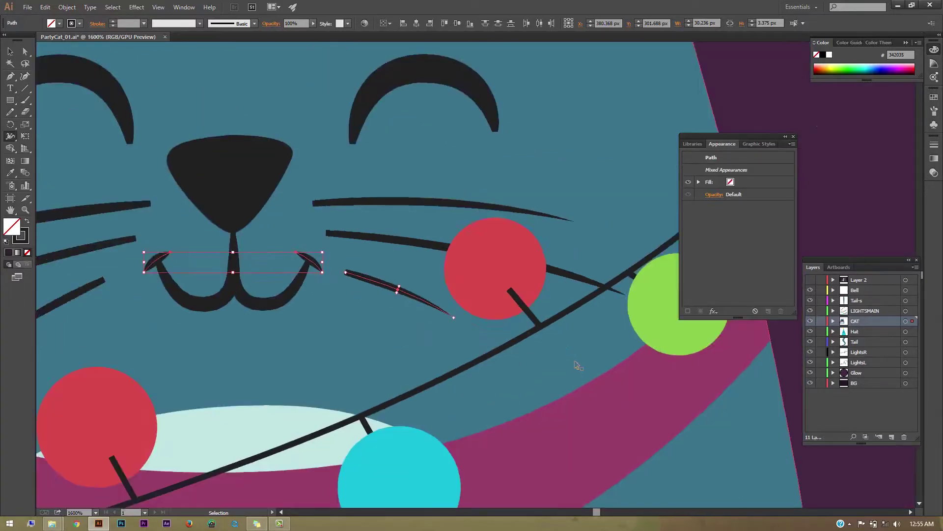
{"action": "key", "text": "ctrl+minus"}
{"action": "key", "text": "ctrl+minus"}
{"action": "key", "text": "ctrl+minus"}
{"action": "key", "text": "ctrl+minus"}
{"action": "key", "text": "ctrl+minus"}
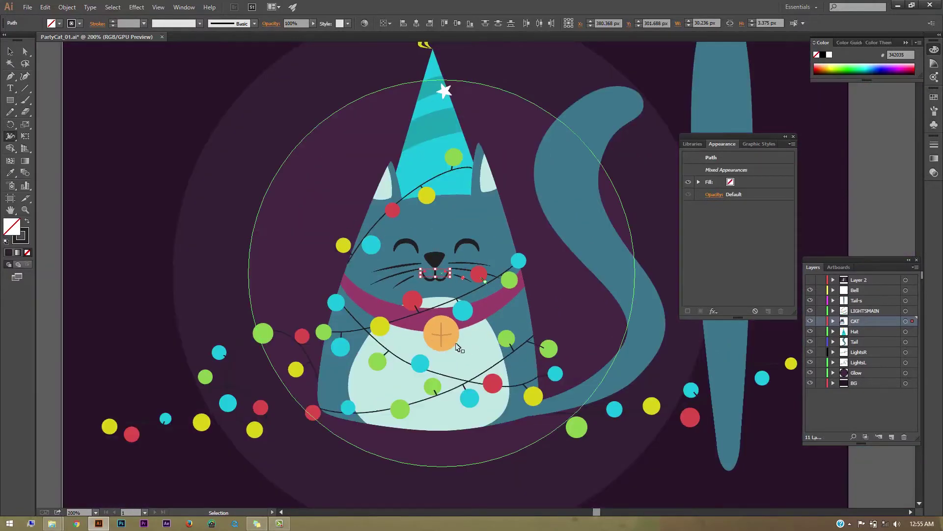
{"action": "key", "text": "ctrl+plus"}
{"action": "key", "text": "ctrl+plus"}
{"action": "key", "text": "ctrl+plus"}
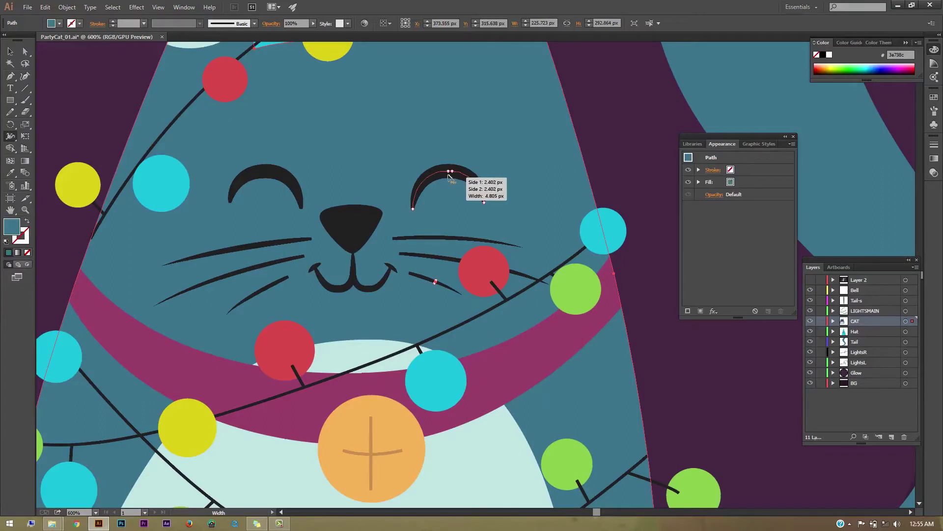
{"action": "mouse_move", "coordinate": [449, 170]}
{"action": "left_mouse_down"}
{"action": "mouse_move", "coordinate": [448, 183]}
{"action": "mouse_move", "coordinate": [433, 185]}
{"action": "left_mouse_up"}
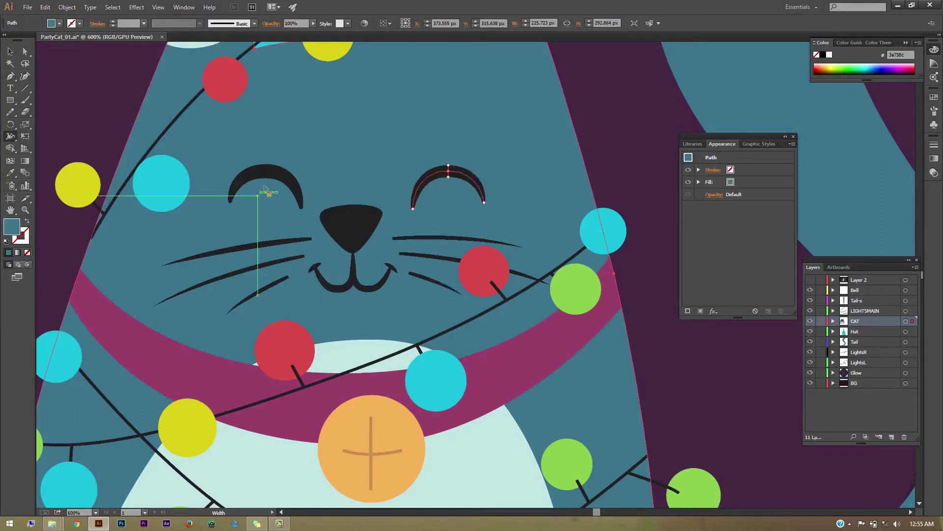
{"action": "mouse_move", "coordinate": [267, 172]}
{"action": "left_mouse_down"}
{"action": "mouse_move", "coordinate": [265, 184]}
{"action": "mouse_move", "coordinate": [268, 176]}
{"action": "left_mouse_up"}
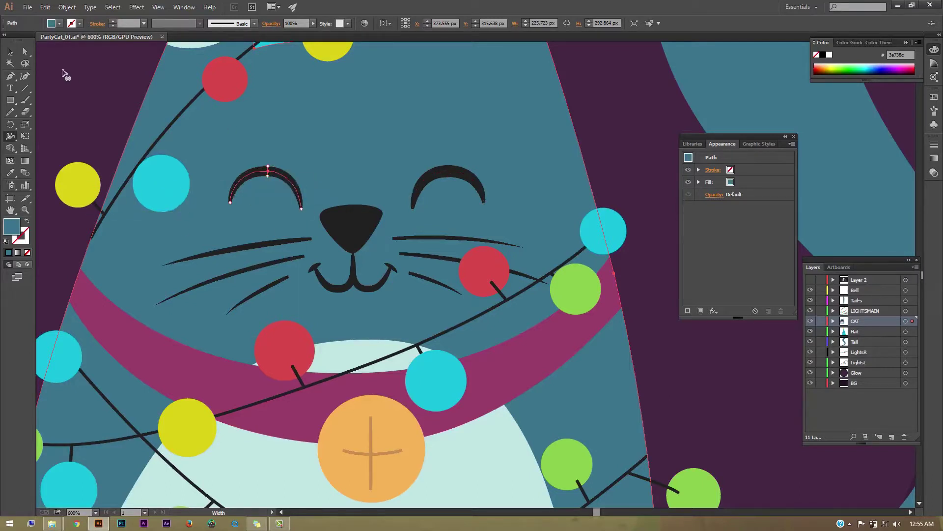
Deselect the eye arc and zoom out to see the whole party cat
{"action": "left_click", "coordinate": [11, 51]}
{"action": "left_click", "coordinate": [432, 297]}
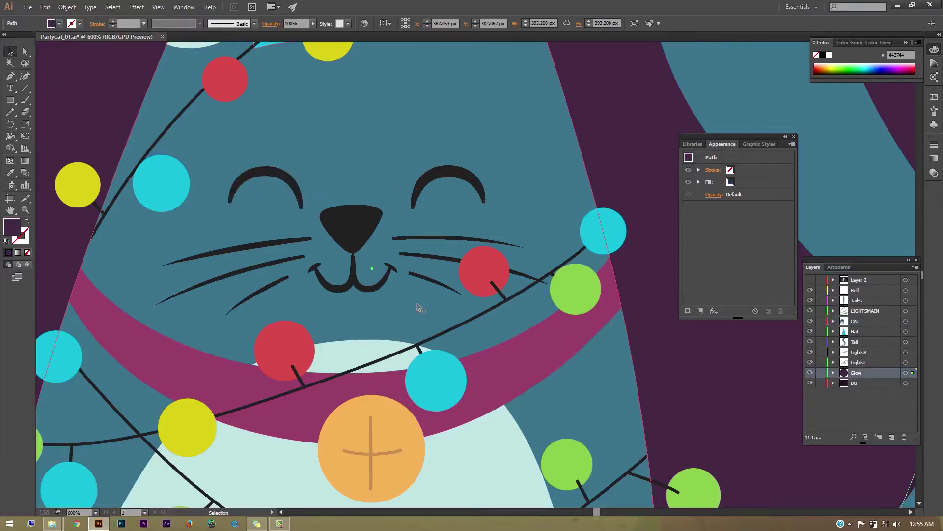
{"action": "key", "text": "ctrl+minus"}
{"action": "key", "text": "ctrl+minus"}
{"action": "key", "text": "ctrl+minus"}
{"action": "key", "text": "ctrl+minus"}
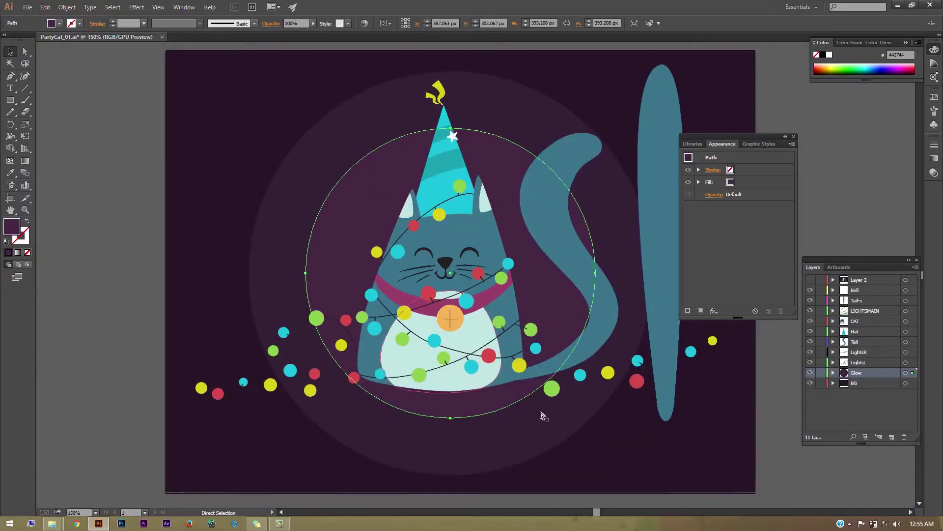
{"action": "key", "text": "ctrl+plus"}
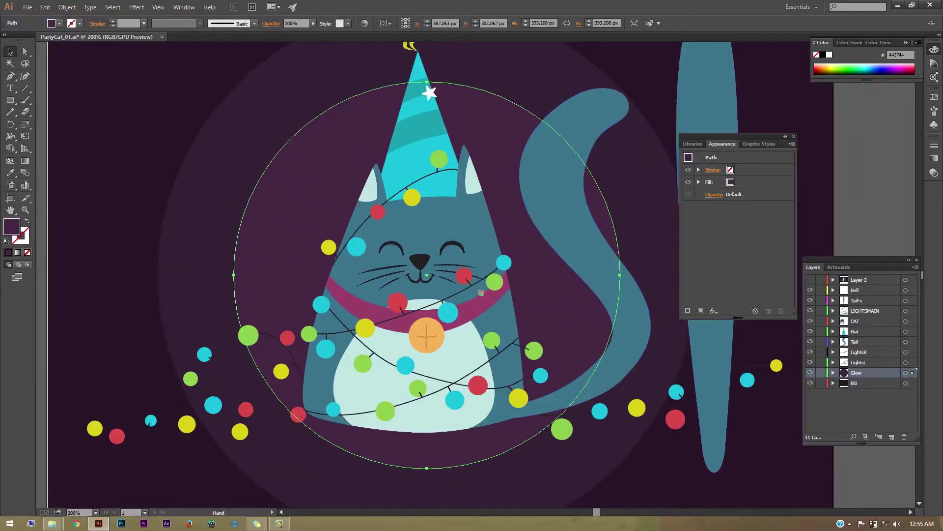
{"action": "scroll", "coordinate": [519, 231], "scroll_direction": "right", "scroll_amount": 5}
Select the teal tail shape, try moving it right, and undo the move
{"action": "left_click", "coordinate": [521, 222]}
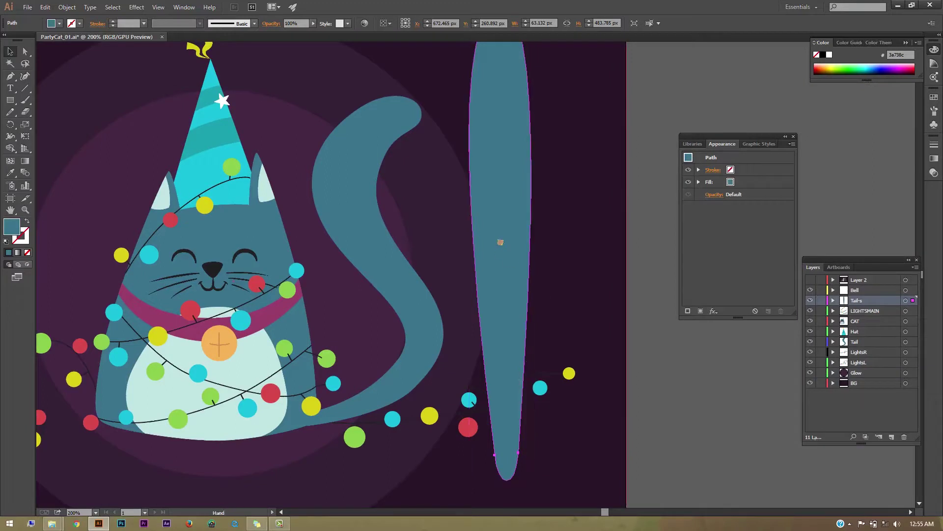
{"action": "mouse_move", "coordinate": [499, 242]}
{"action": "left_mouse_down"}
{"action": "mouse_move", "coordinate": [565, 263]}
{"action": "mouse_move", "coordinate": [602, 408]}
{"action": "left_mouse_up"}
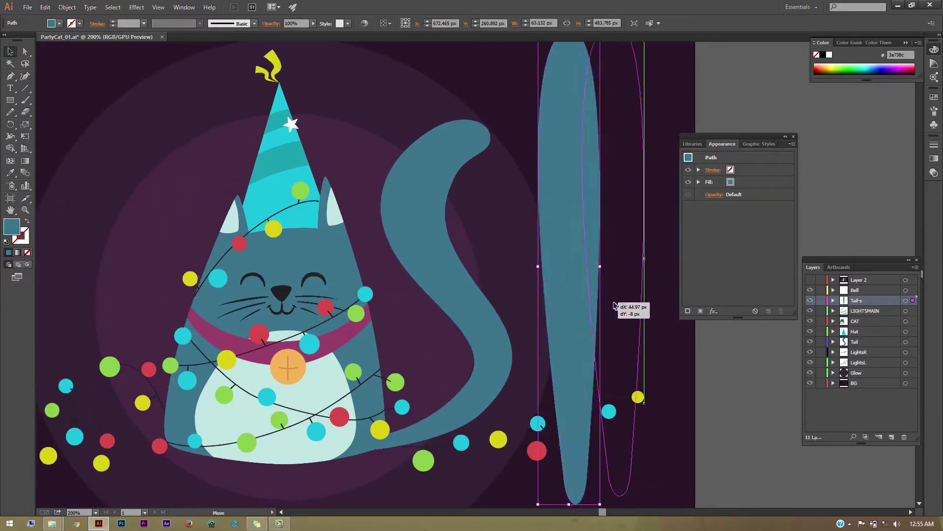
{"action": "left_click_drag", "start_coordinate": [622, 411], "coordinate": [655, 398]}
{"action": "key", "text": "ctrl+z"}
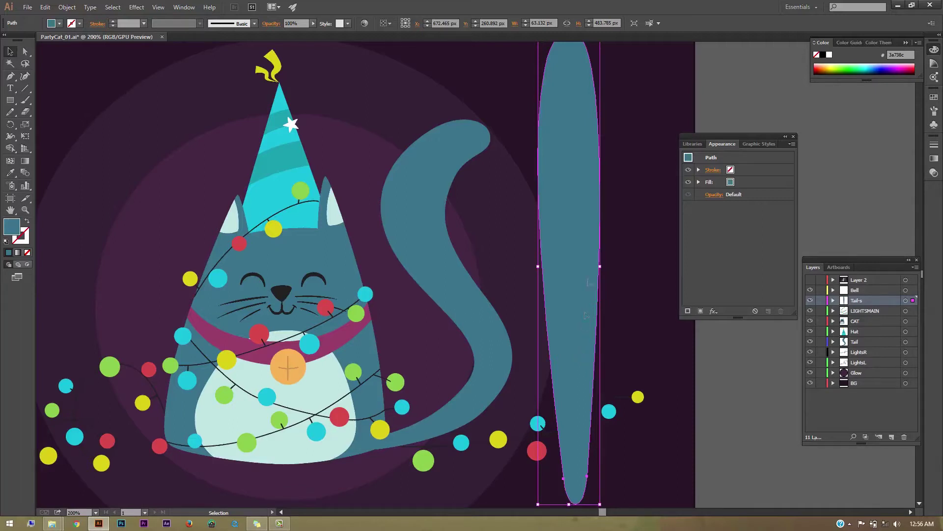
Zoom to 200% and pan so the cat, hat, lights and tail fill the view
{"action": "mouse_move", "coordinate": [573, 261]}
{"action": "left_mouse_down"}
{"action": "mouse_move", "coordinate": [625, 330]}
{"action": "mouse_move", "coordinate": [617, 145]}
{"action": "left_mouse_up"}
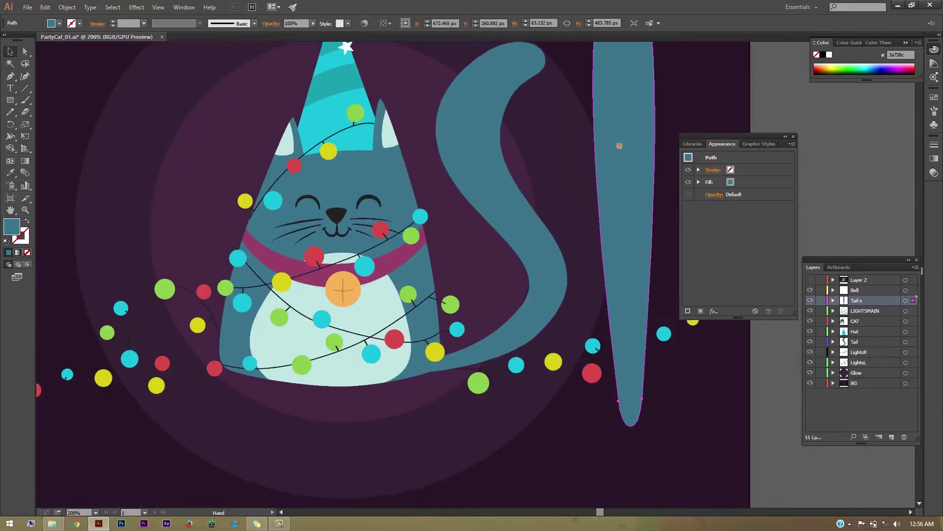
{"action": "key", "text": "space"}
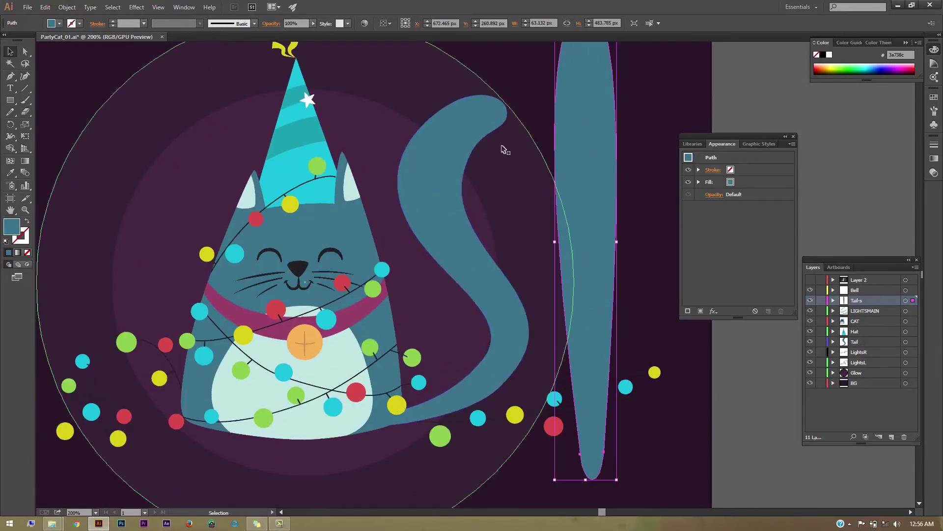
{"action": "key", "text": "space"}
{"action": "left_click_drag", "start_coordinate": [369, 271], "coordinate": [487, 322]}
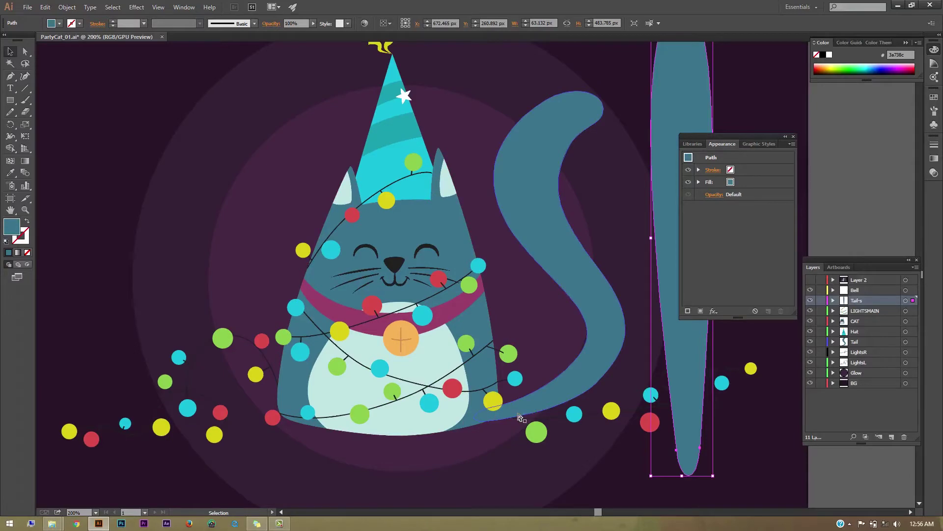
{"action": "key", "text": "ctrl+minus"}
{"action": "key", "text": "ctrl+minus"}
{"action": "key", "text": "ctrl+plus"}
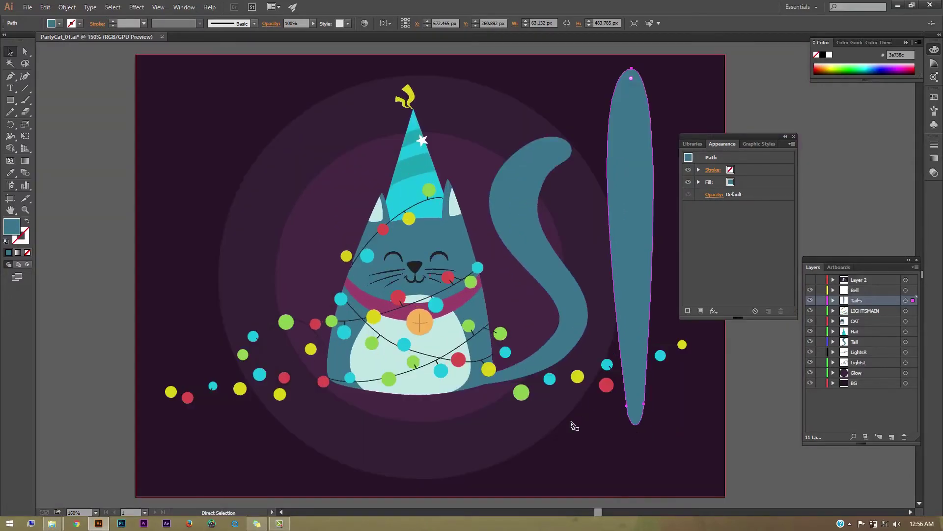
{"action": "key", "text": "ctrl+plus"}
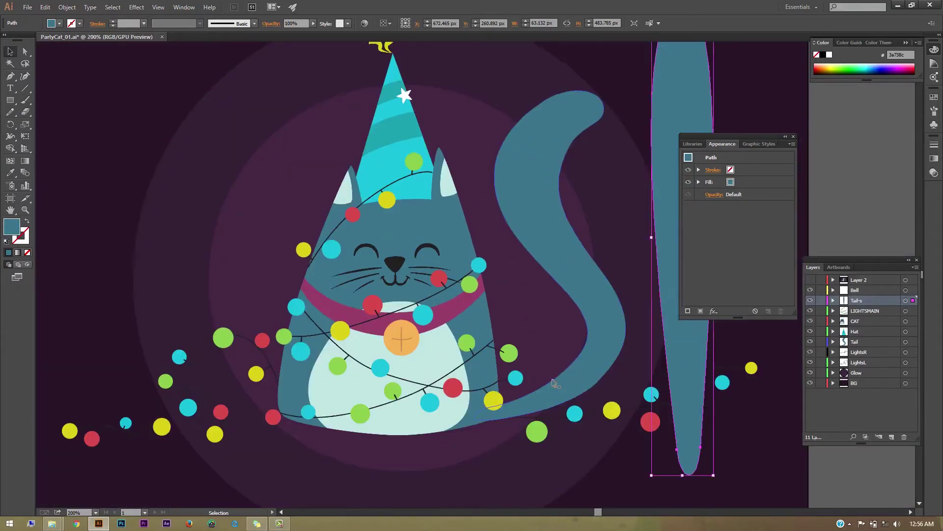
{"action": "left_click_drag", "start_coordinate": [430, 358], "coordinate": [473, 357]}
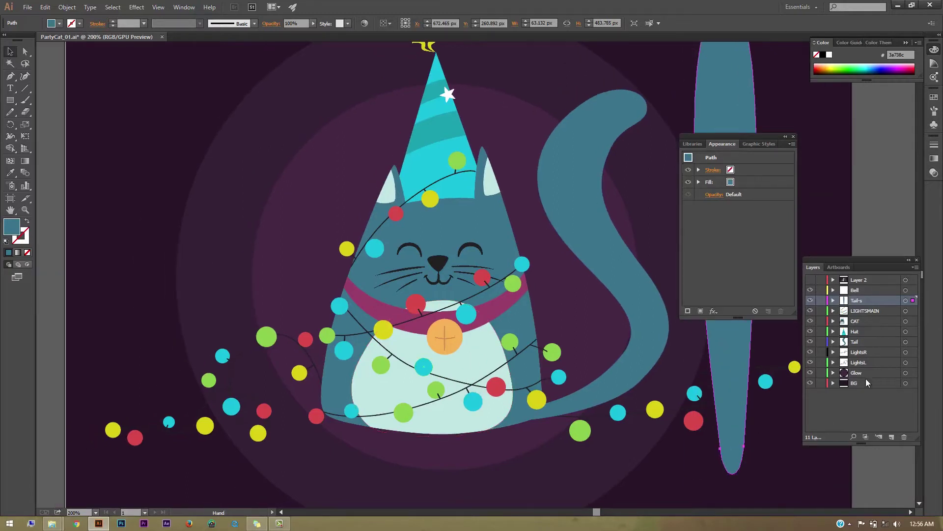
{"action": "left_click", "coordinate": [837, 402]}
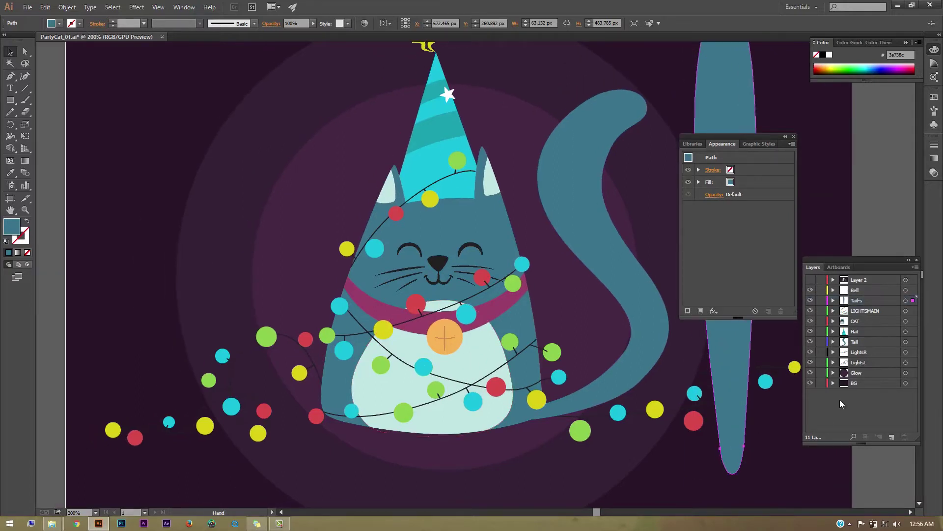
{"action": "left_click", "coordinate": [860, 291]}
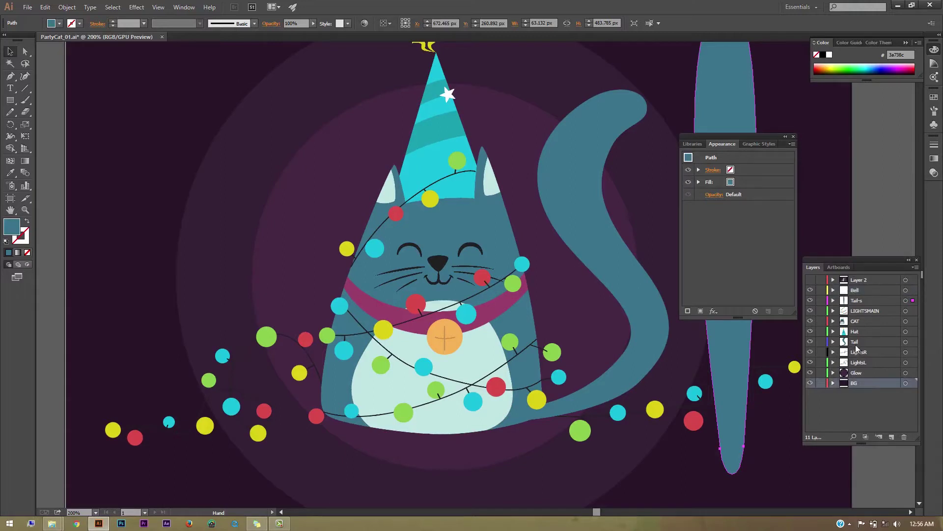
{"action": "left_click", "coordinate": [858, 282], "text": "shift"}
{"action": "left_click", "coordinate": [860, 394]}
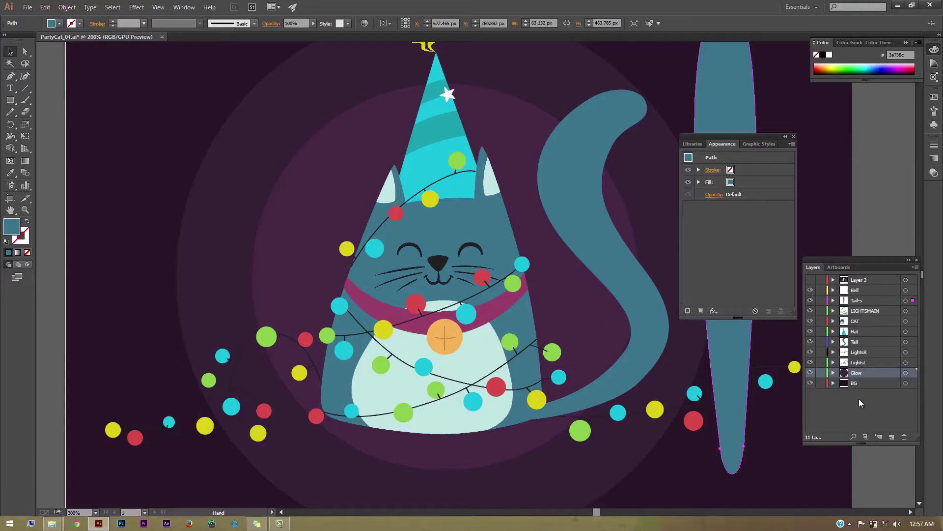
{"action": "left_click", "coordinate": [851, 409]}
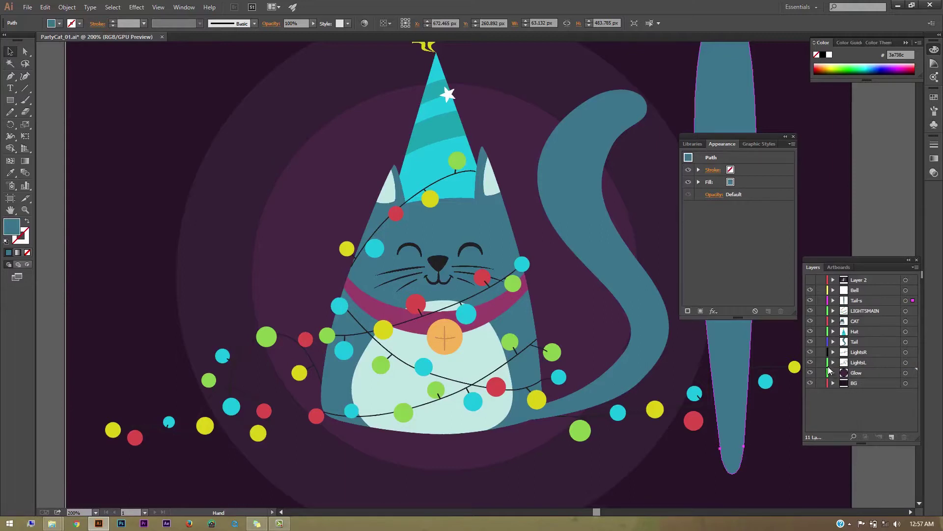
{"action": "left_click", "coordinate": [810, 373]}
{"action": "left_click", "coordinate": [810, 373]}
{"action": "left_click", "coordinate": [833, 373]}
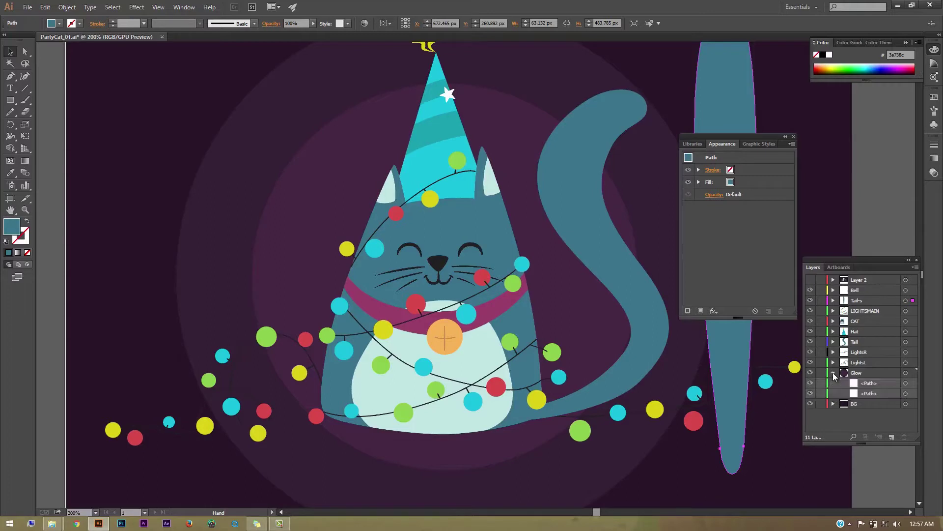
{"action": "left_click", "coordinate": [915, 383]}
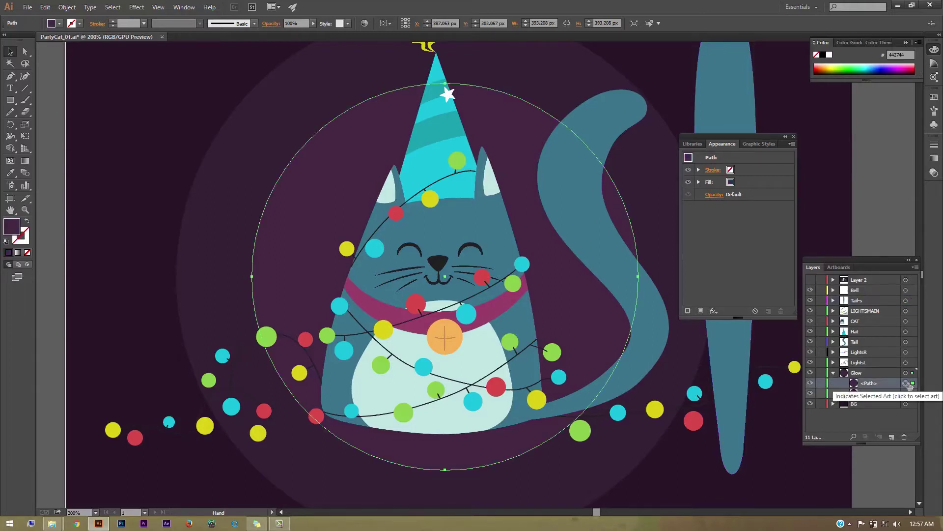
{"action": "left_click", "coordinate": [832, 373]}
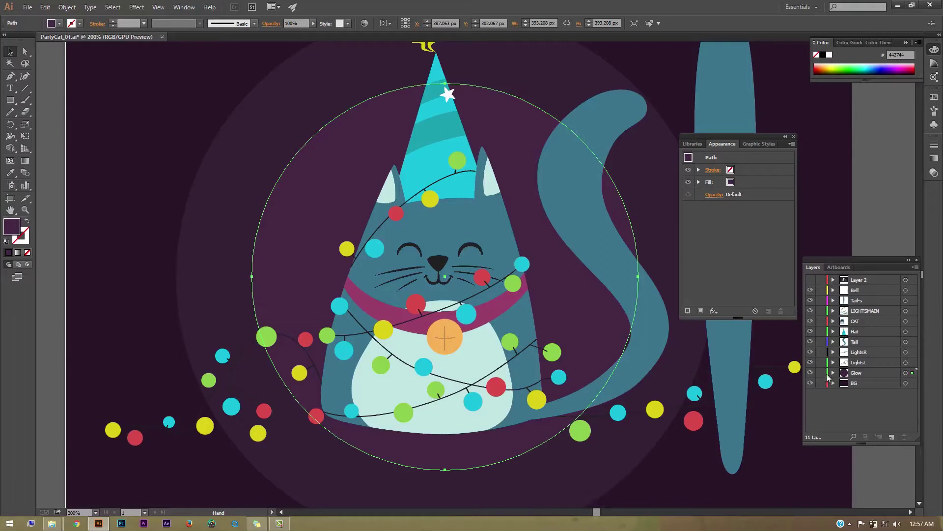
{"action": "left_click", "coordinate": [847, 373]}
{"action": "left_click", "coordinate": [810, 372]}
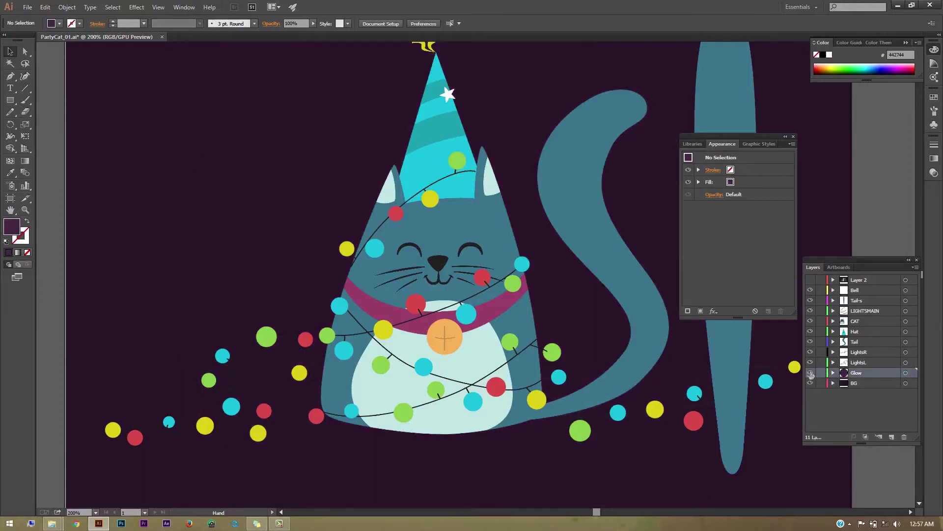
{"action": "left_click", "coordinate": [810, 364]}
{"action": "left_click", "coordinate": [809, 364]}
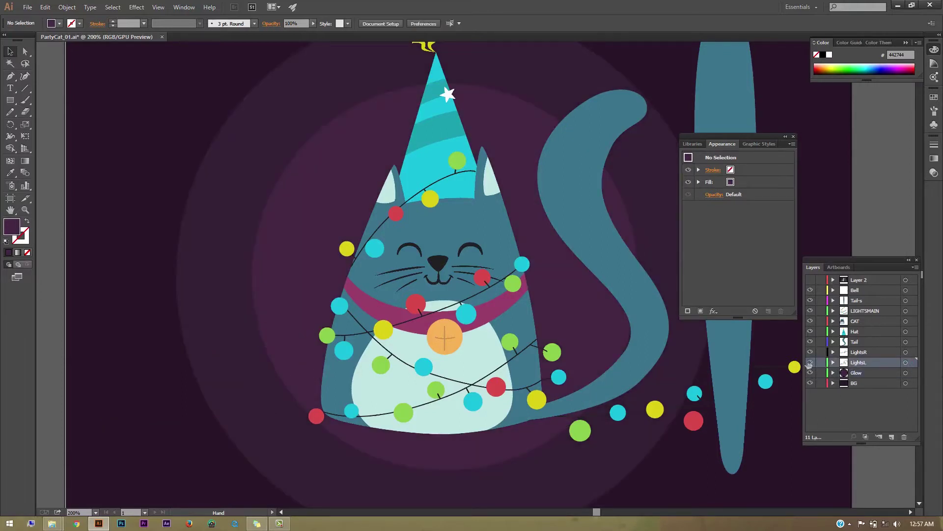
{"action": "left_click", "coordinate": [809, 363]}
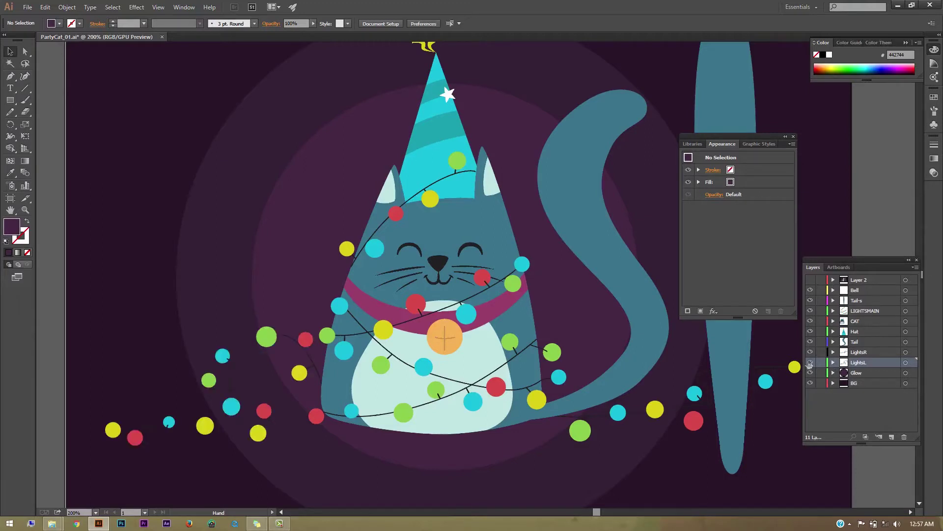
{"action": "left_click", "coordinate": [810, 352]}
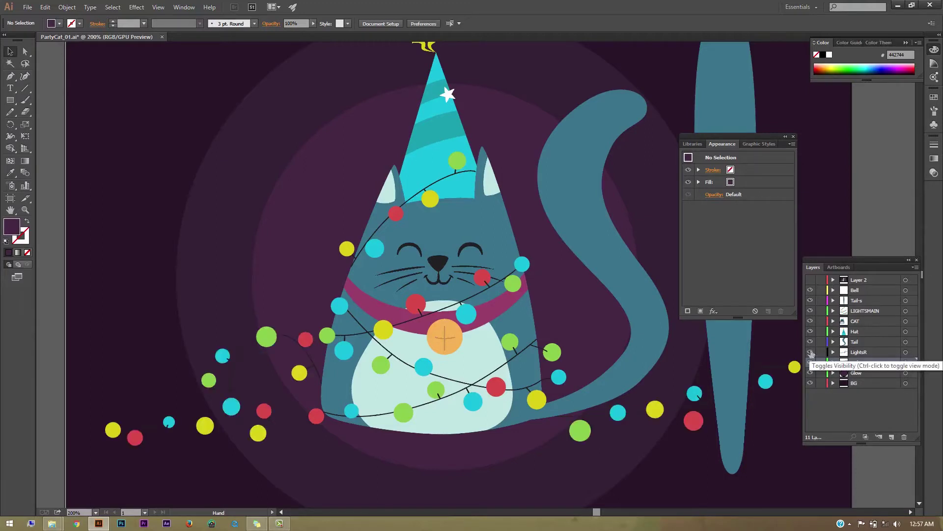
{"action": "left_click", "coordinate": [810, 342]}
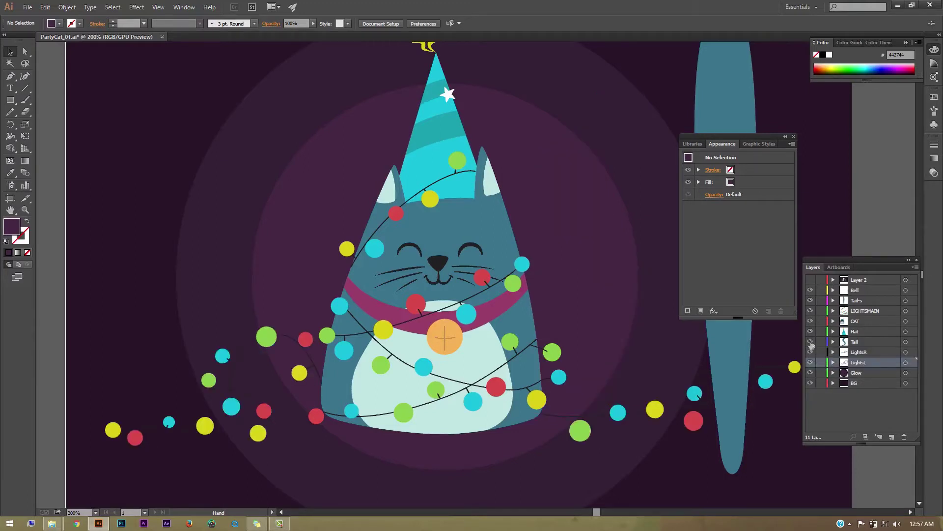
{"action": "left_click", "coordinate": [810, 321]}
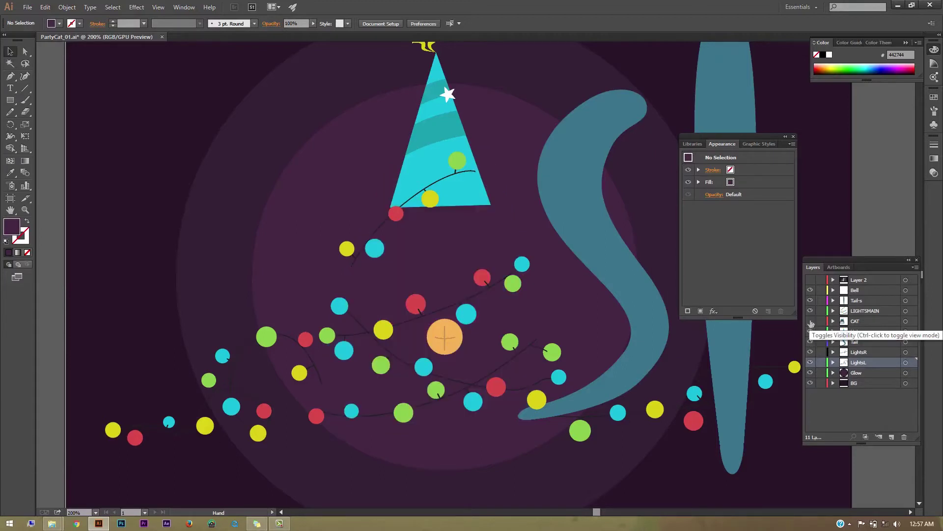
{"action": "left_click", "coordinate": [810, 321]}
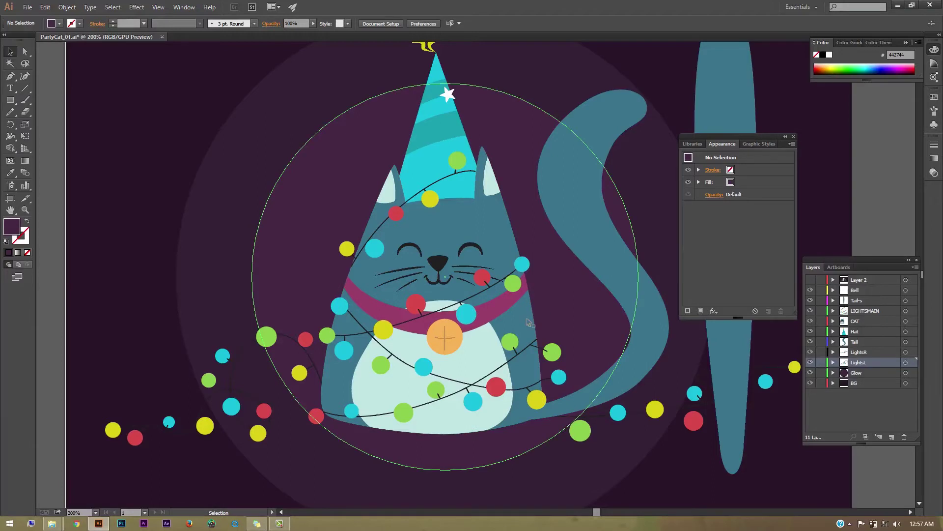
{"action": "left_click", "coordinate": [851, 406]}
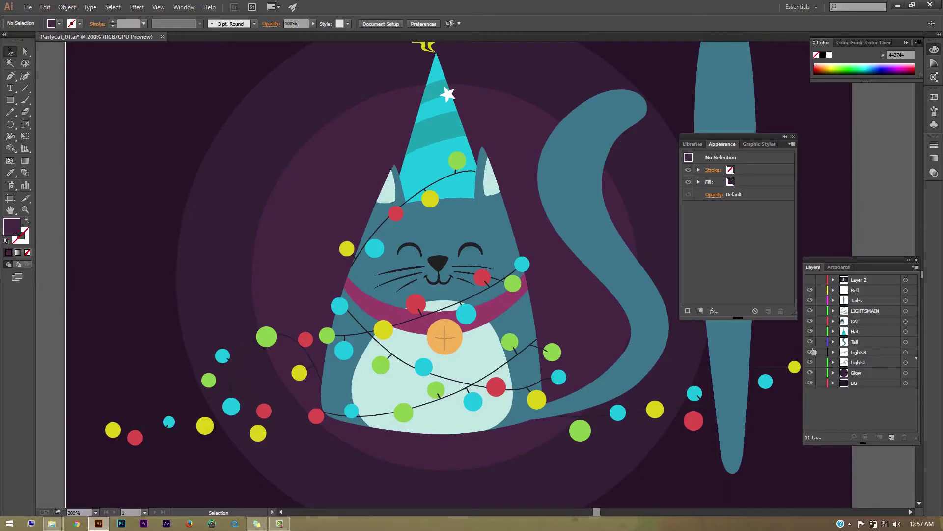
{"action": "left_click", "coordinate": [810, 331]}
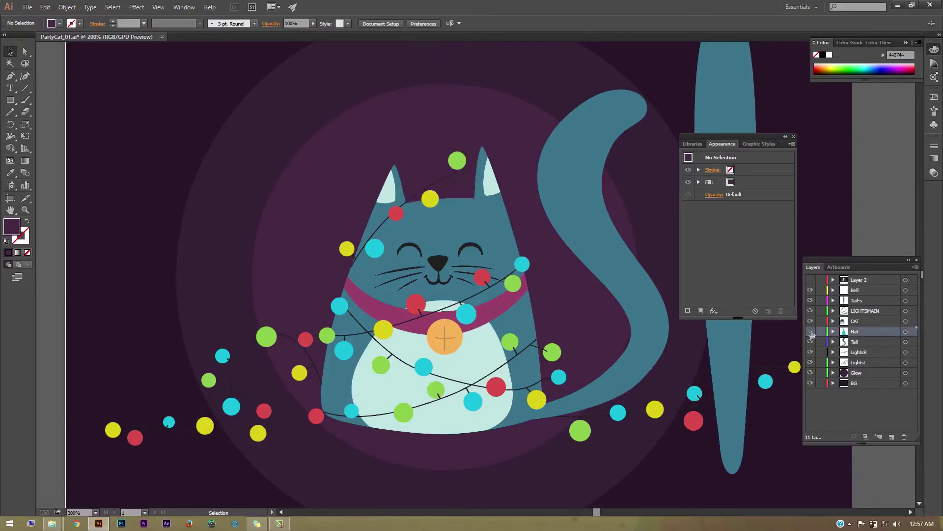
{"action": "left_click", "coordinate": [810, 331]}
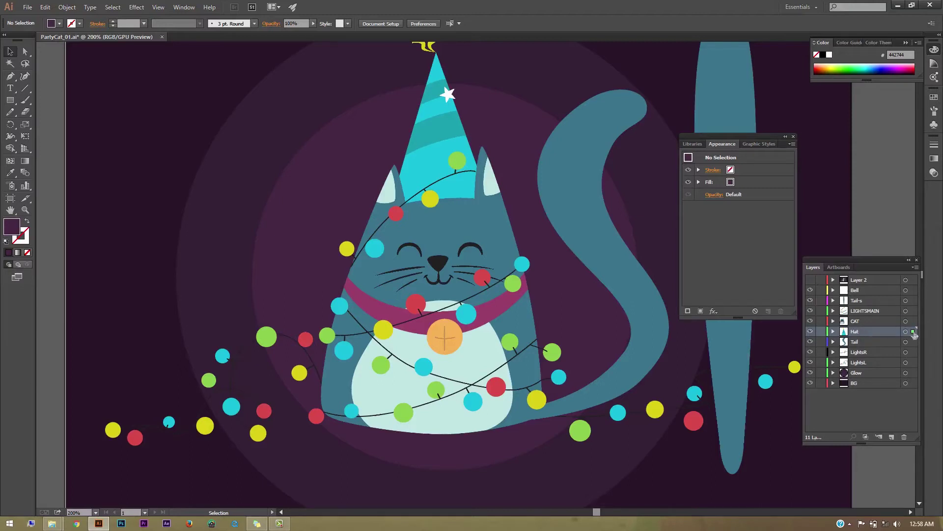
Move the party hat artwork from its own layer into the CAT layer
{"action": "left_click", "coordinate": [913, 332]}
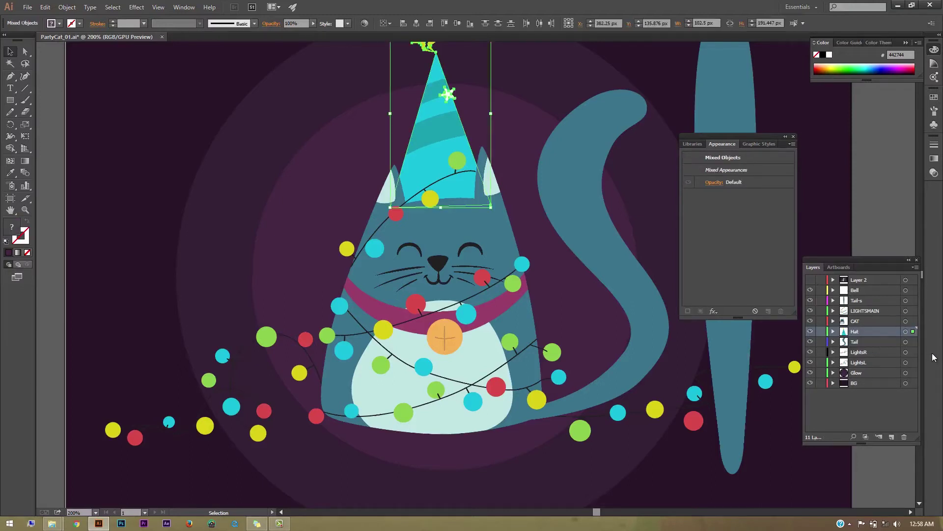
{"action": "key", "text": "Delete"}
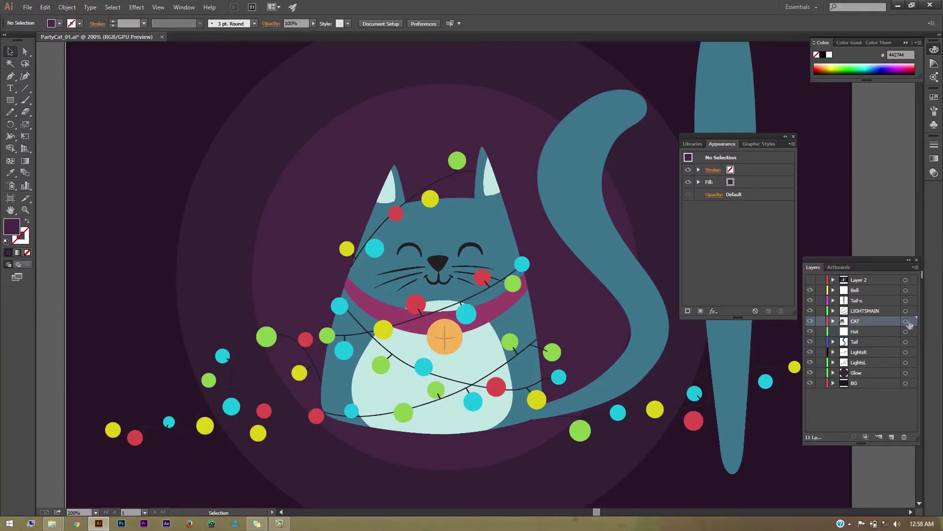
{"action": "left_click", "coordinate": [906, 321]}
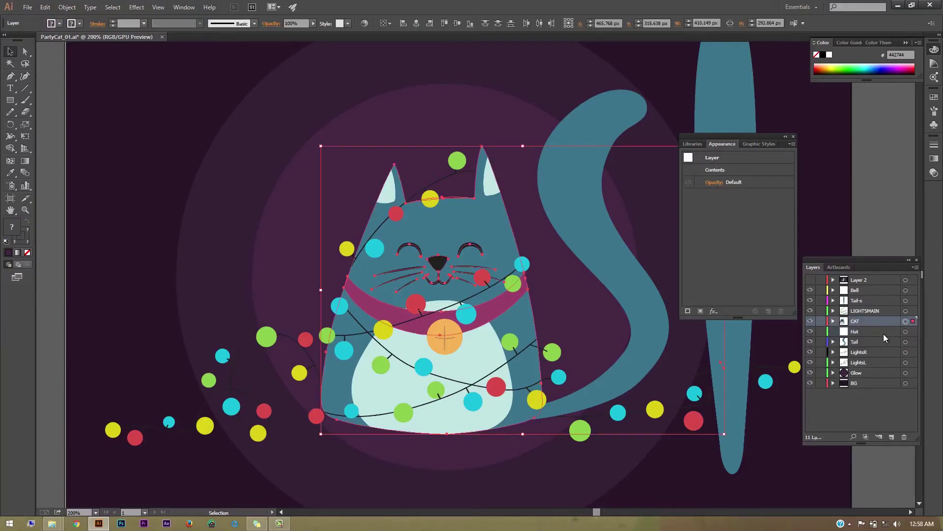
{"action": "key", "text": "ctrl+z"}
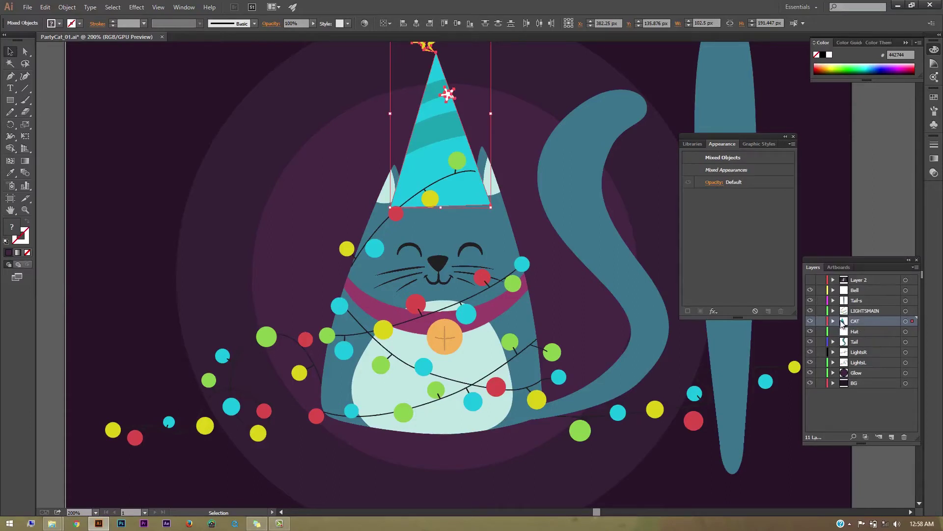
{"action": "left_click", "coordinate": [833, 321]}
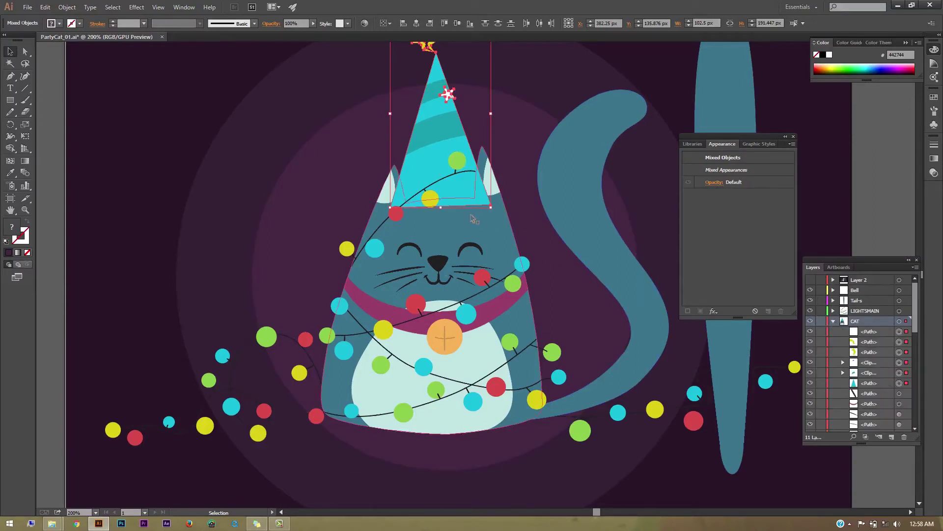
Restack the hat paths with Ctrl+[ and Ctrl+] until the cat's ears overlap the hat
{"action": "key", "text": "ctrl+h"}
{"action": "key", "text": "ctrl+bracketleft"}
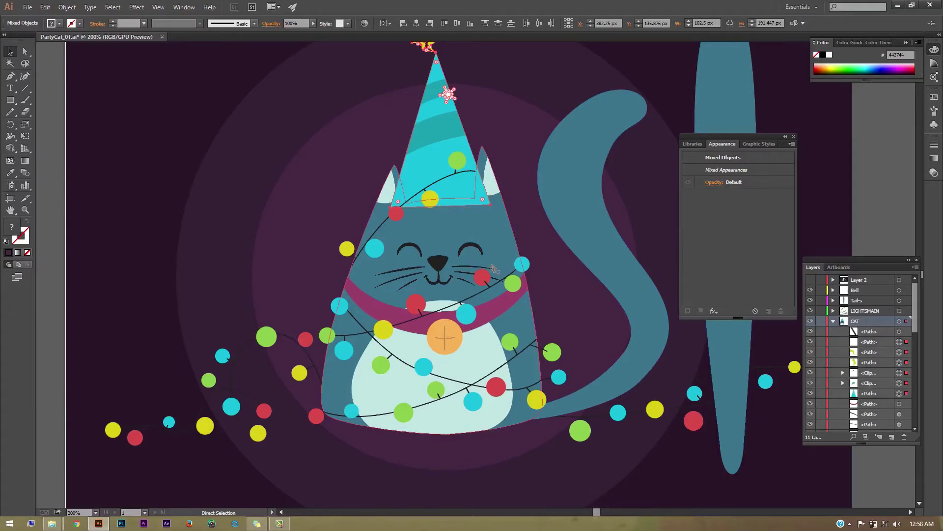
{"action": "key", "text": "ctrl+h"}
{"action": "key", "text": "ctrl+bracketright"}
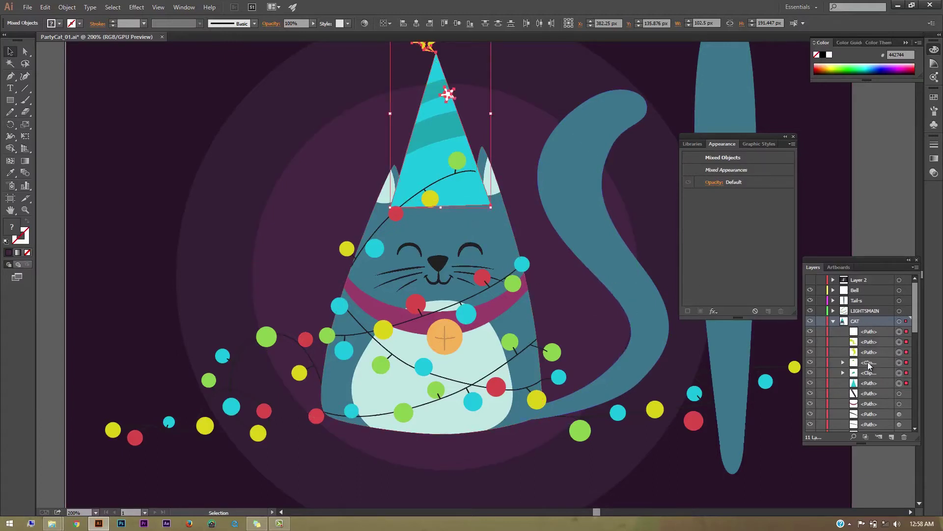
{"action": "key", "text": "ctrl+bracketleft"}
{"action": "key", "text": "ctrl+bracketleft"}
{"action": "key", "text": "ctrl+bracketleft"}
{"action": "key", "text": "ctrl+bracketleft"}
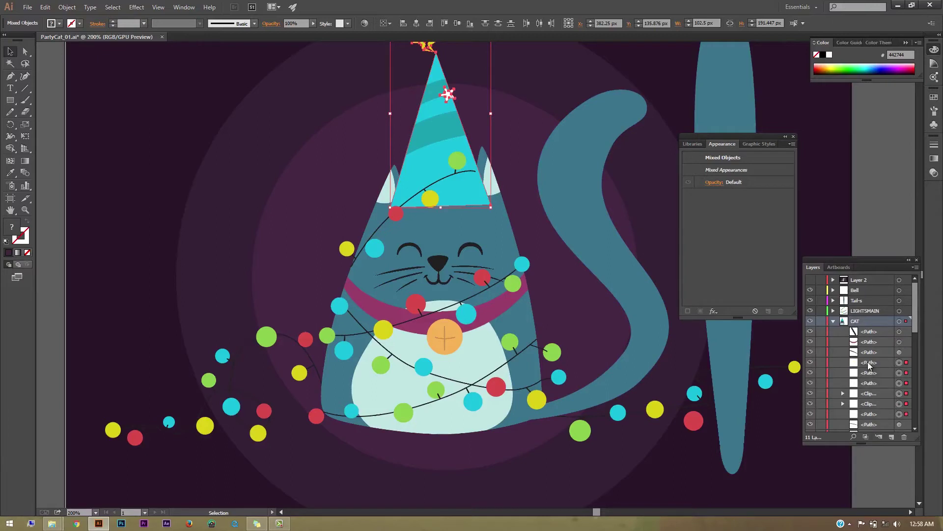
{"action": "key", "text": "ctrl+bracketleft"}
{"action": "key", "text": "ctrl+bracketleft"}
{"action": "key", "text": "ctrl+bracketleft"}
{"action": "key", "text": "ctrl+bracketleft"}
{"action": "key", "text": "ctrl+bracketleft"}
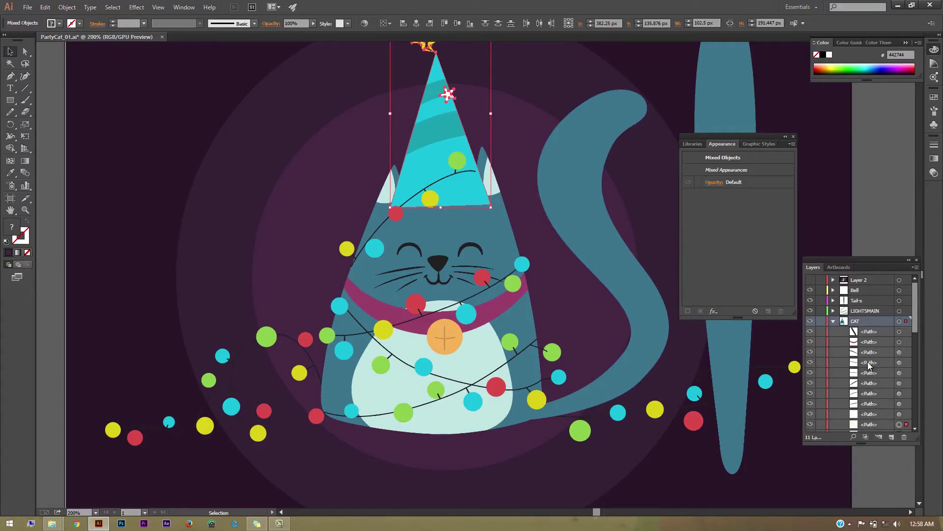
{"action": "key", "text": "ctrl+bracketleft"}
{"action": "key", "text": "ctrl+bracketleft"}
{"action": "key", "text": "ctrl+bracketleft"}
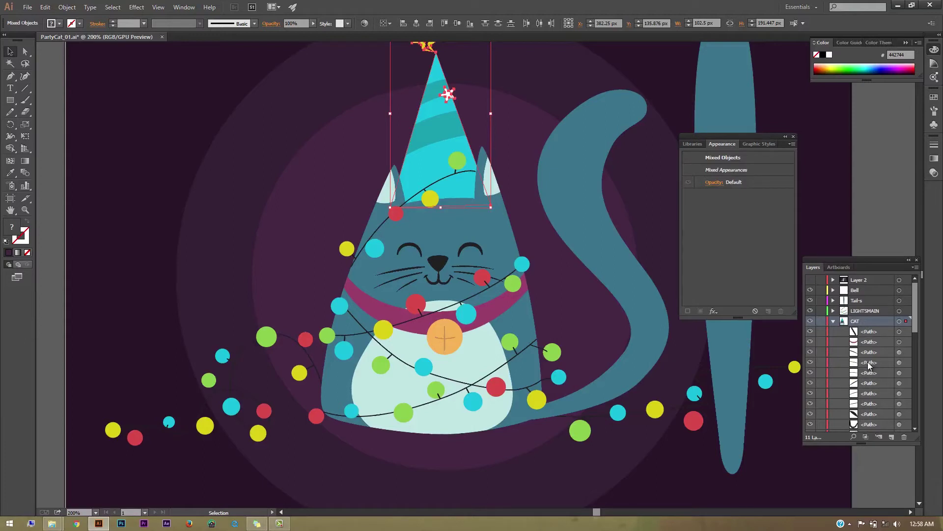
{"action": "key", "text": "ctrl+bracketright"}
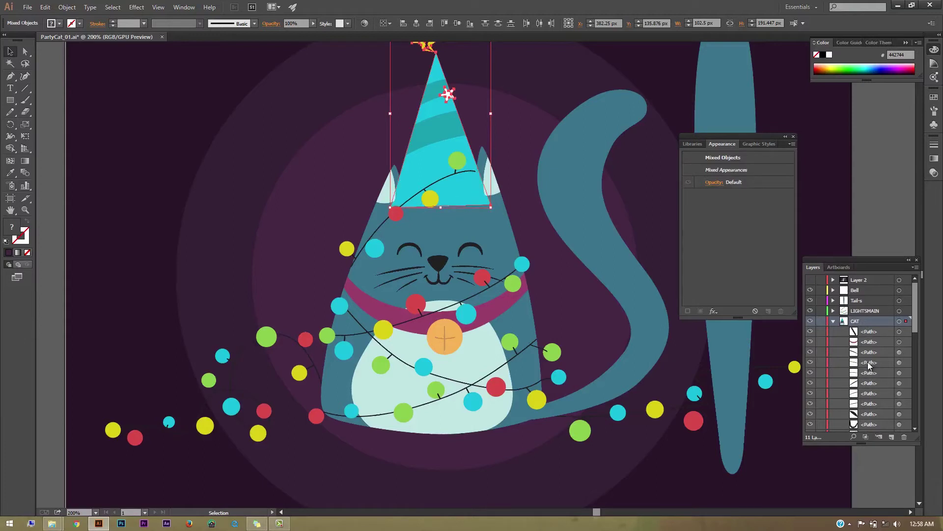
{"action": "key", "text": "ctrl+bracketleft"}
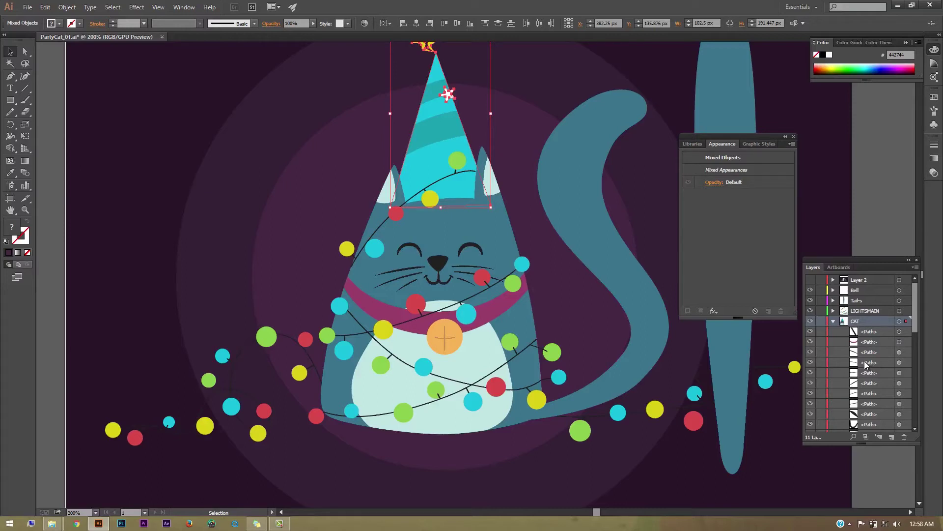
{"action": "key", "text": "space"}
{"action": "left_click_drag", "start_coordinate": [453, 167], "coordinate": [452, 206]}
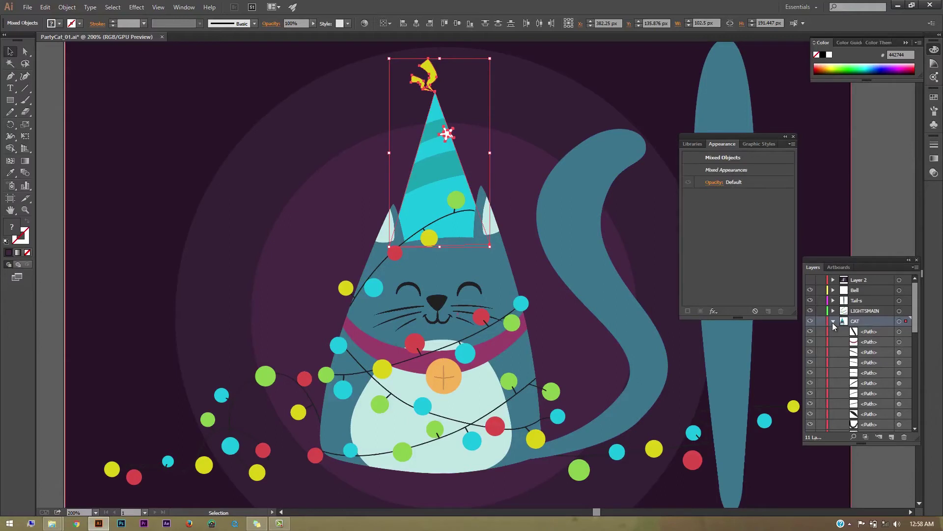
Collapse the CAT layer and toggle its visibility to check its artwork, leaving it visible
{"action": "left_click", "coordinate": [833, 321]}
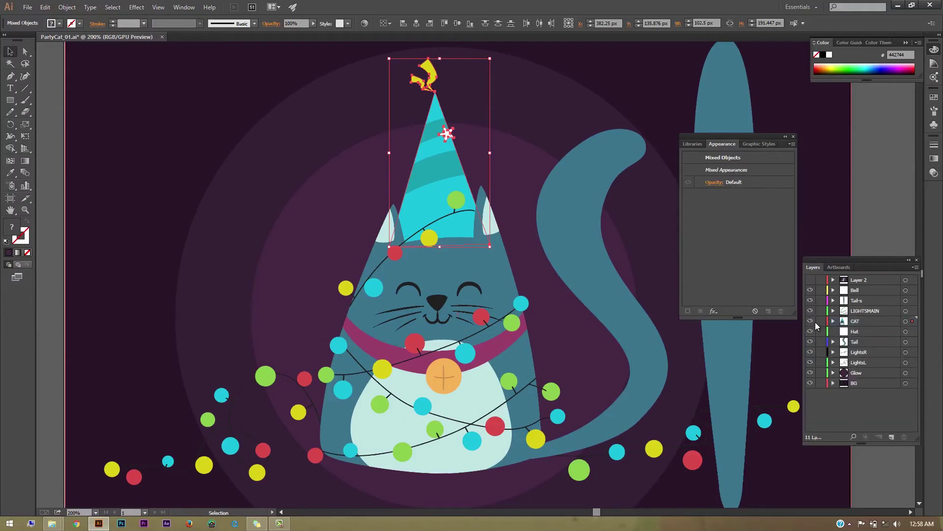
{"action": "left_click_drag", "start_coordinate": [810, 321], "coordinate": [811, 330]}
{"action": "left_click", "coordinate": [811, 321]}
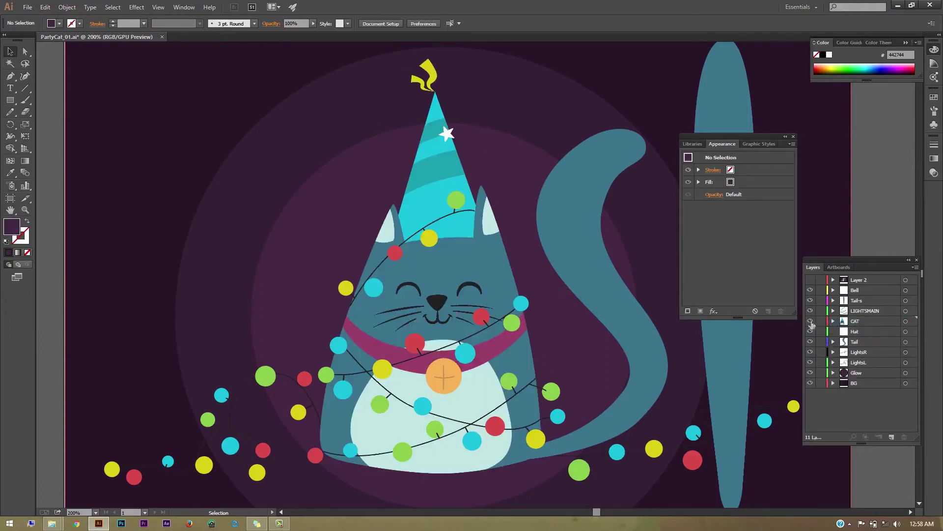
{"action": "left_click", "coordinate": [811, 324]}
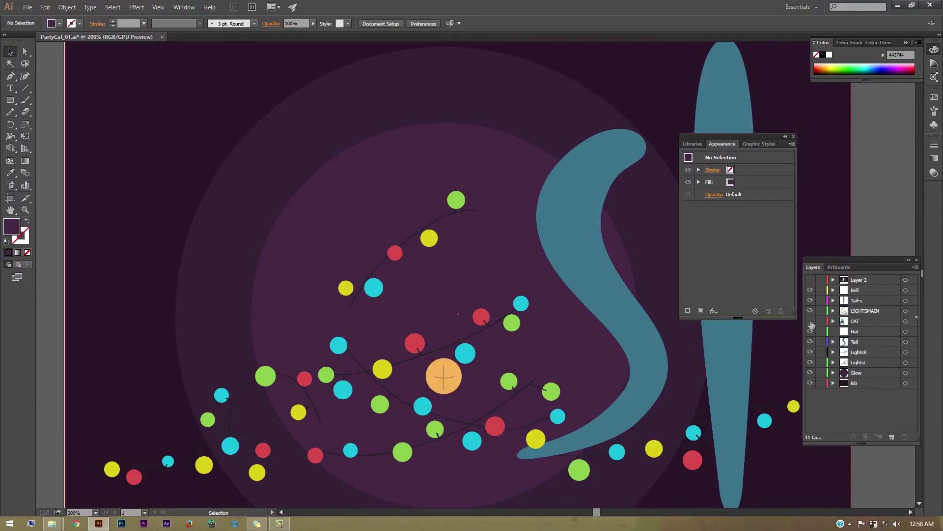
{"action": "left_click", "coordinate": [811, 323]}
{"action": "left_click", "coordinate": [811, 322]}
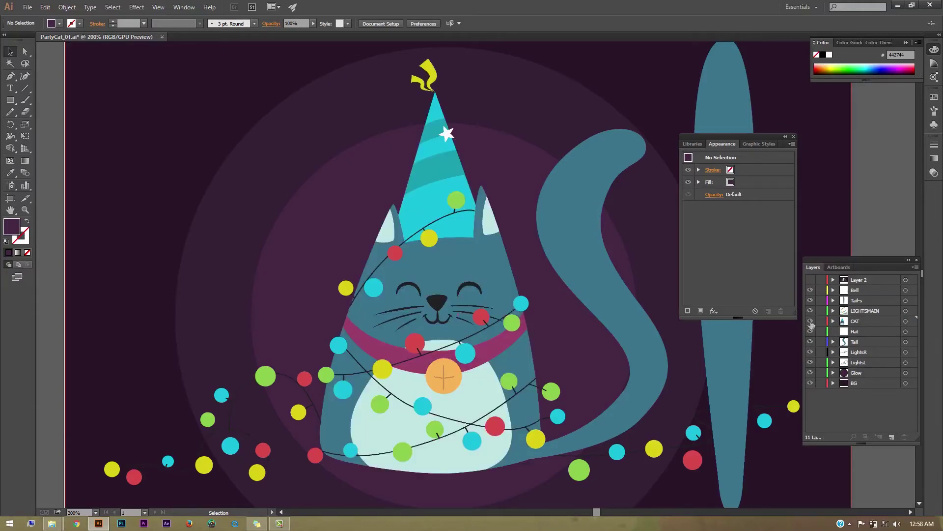
{"action": "left_click", "coordinate": [811, 322]}
{"action": "left_click", "coordinate": [810, 322]}
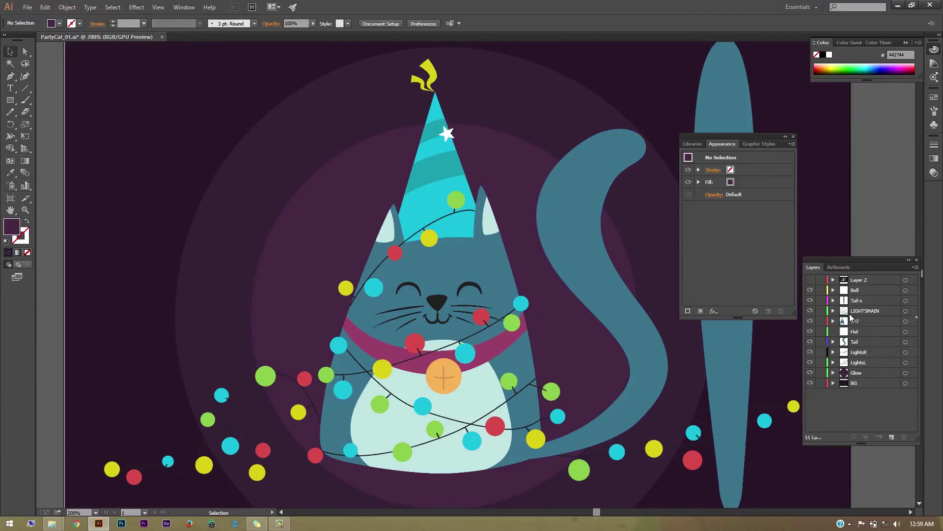
Hide and show the LIGHTSMAIN string lights to check them, leaving them visible
{"action": "left_click", "coordinate": [810, 311]}
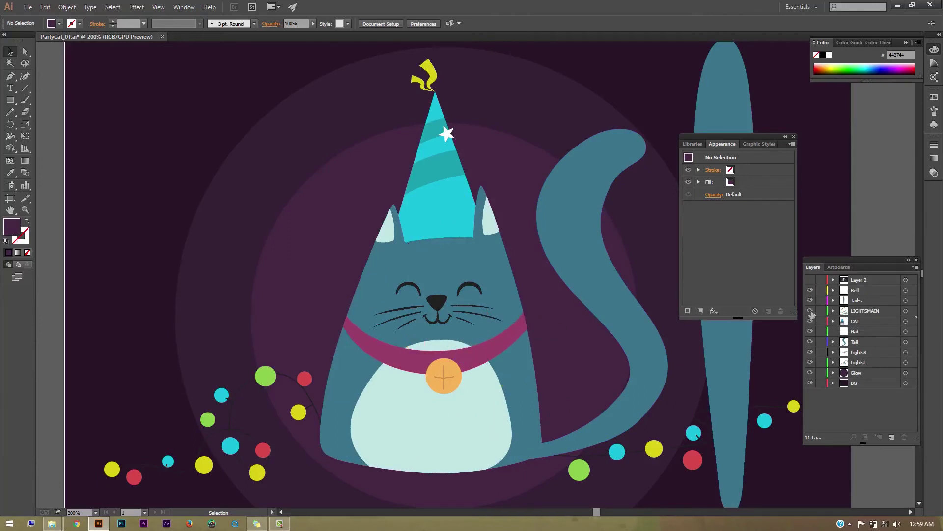
{"action": "left_click", "coordinate": [810, 311]}
{"action": "left_click", "coordinate": [810, 311]}
{"action": "left_click", "coordinate": [810, 311]}
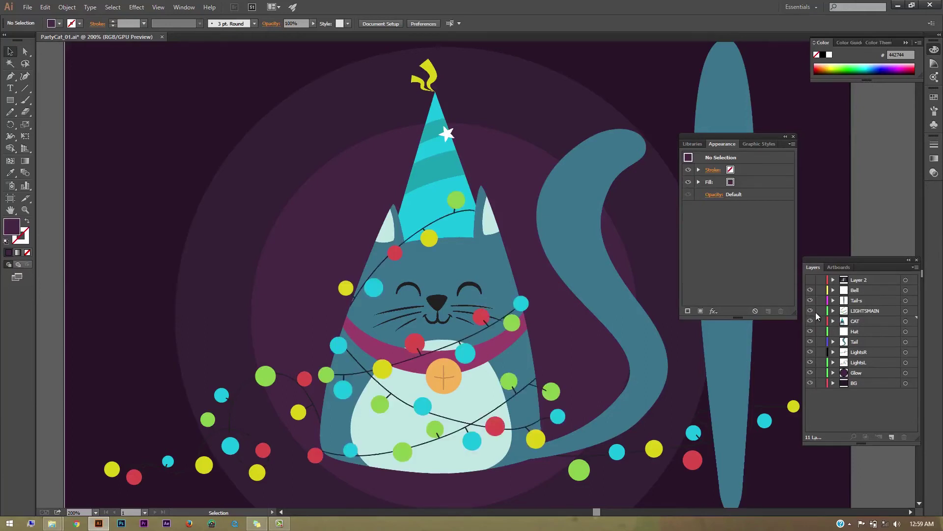
Move the LIGHTSMAIN lights and Tail artwork into the CAT layer
{"action": "left_click", "coordinate": [913, 312]}
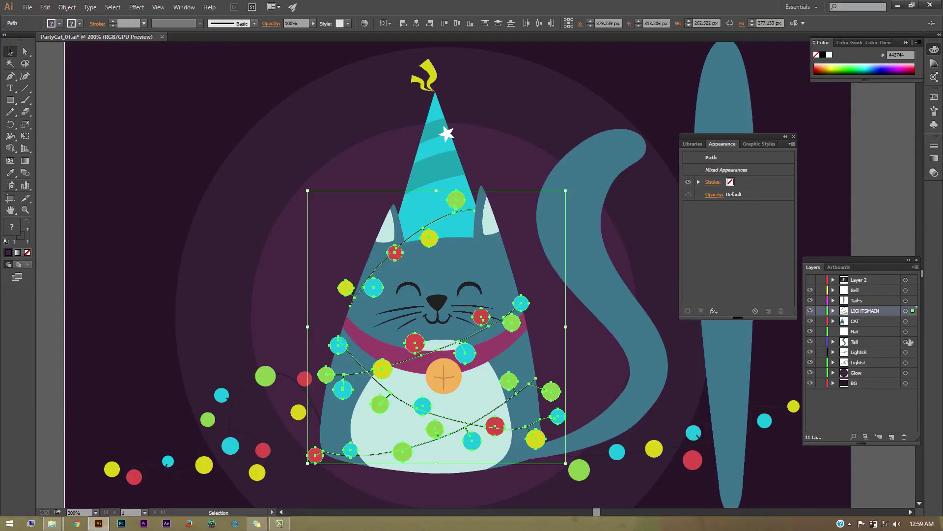
{"action": "left_click", "coordinate": [908, 341], "text": "shift"}
{"action": "key", "text": "Delete"}
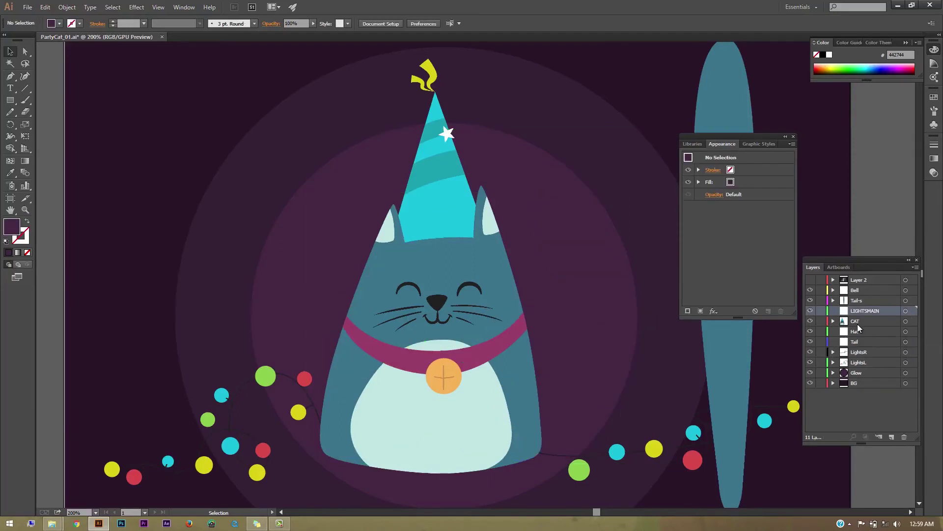
{"action": "left_click", "coordinate": [907, 321]}
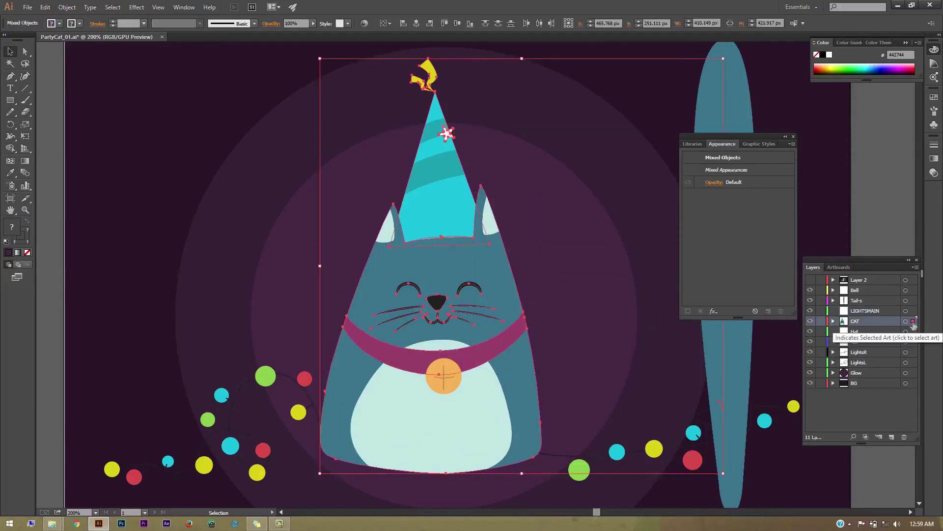
{"action": "key", "text": "ctrl+z"}
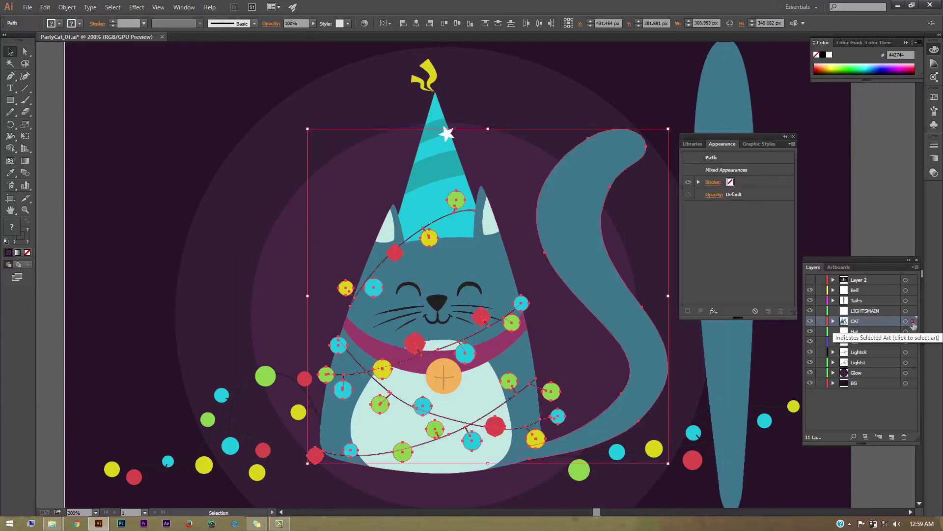
Delete the now-empty Hat, LIGHTSMAIN and Tail layers
{"action": "left_click", "coordinate": [880, 332]}
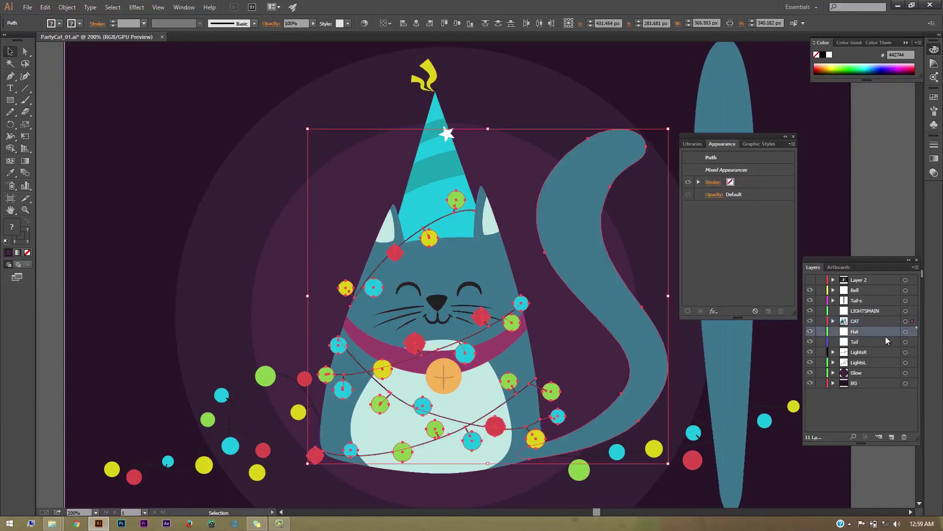
{"action": "left_click", "coordinate": [916, 336]}
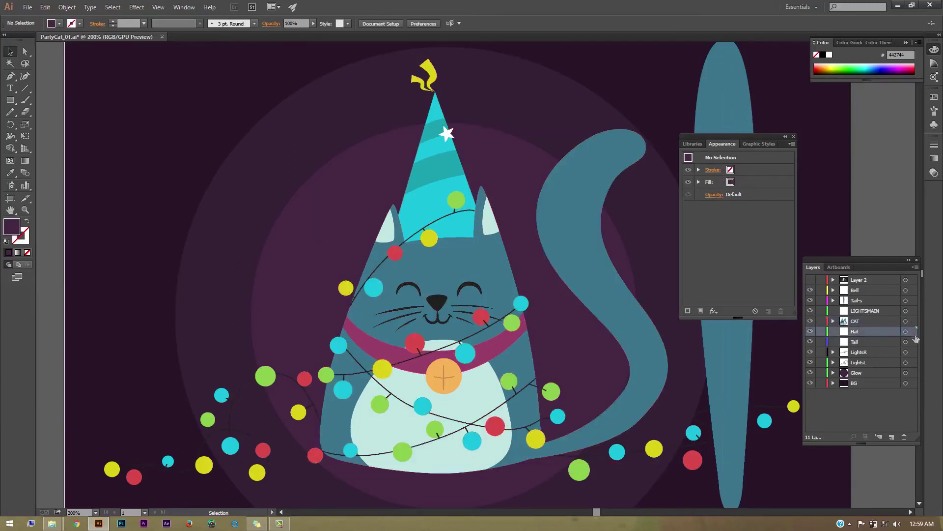
{"action": "left_click", "coordinate": [905, 437]}
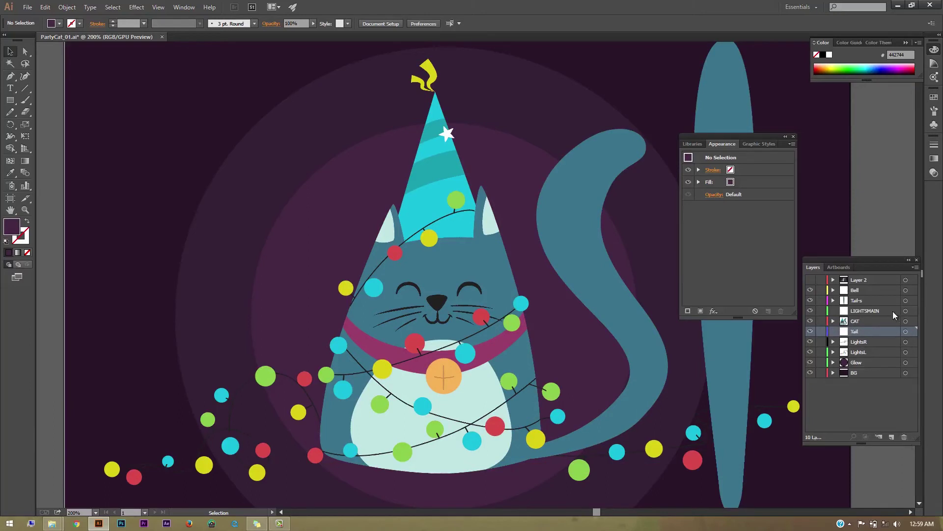
{"action": "left_click", "coordinate": [892, 312]}
{"action": "left_click", "coordinate": [904, 437]}
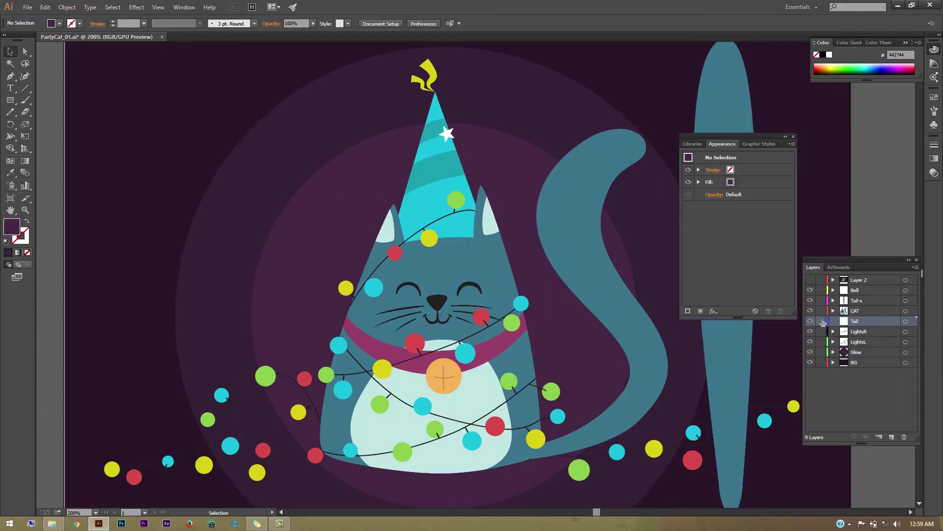
{"action": "left_click", "coordinate": [736, 354]}
{"action": "left_click", "coordinate": [867, 322]}
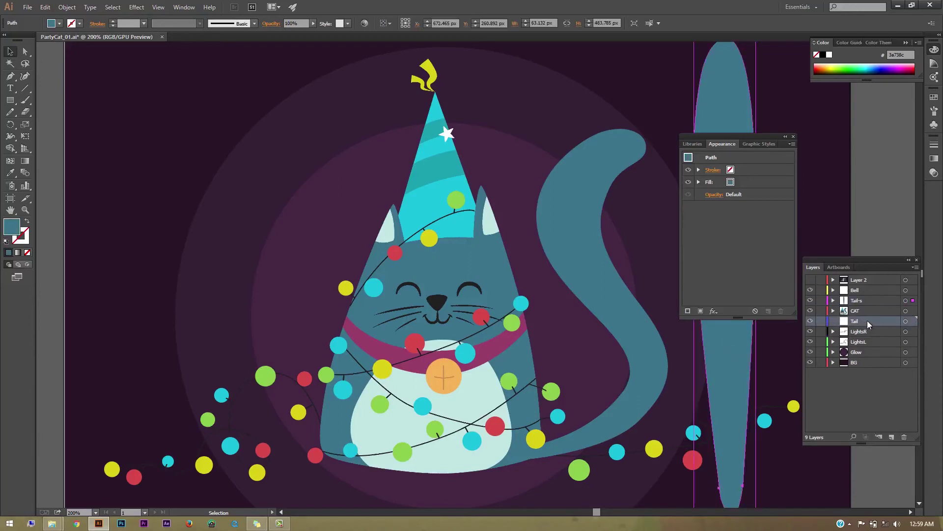
{"action": "left_click", "coordinate": [904, 437]}
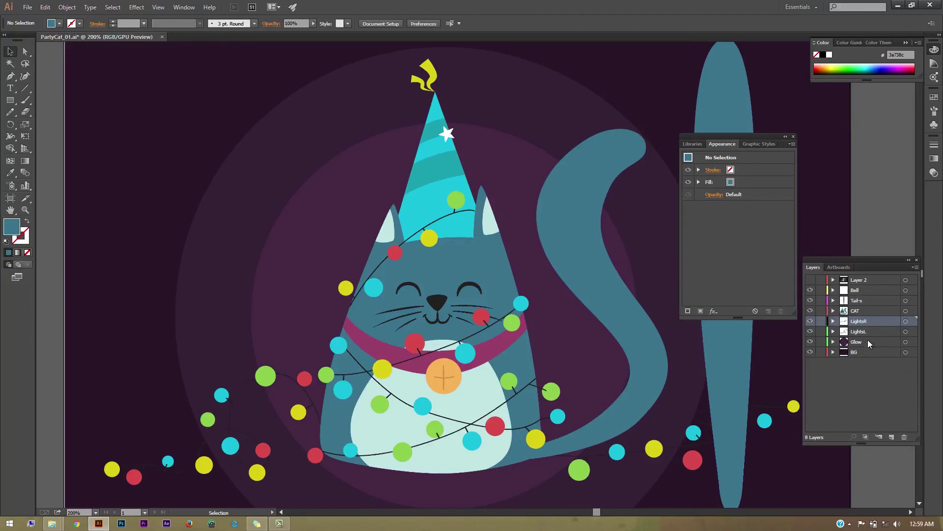
{"action": "left_click", "coordinate": [860, 301]}
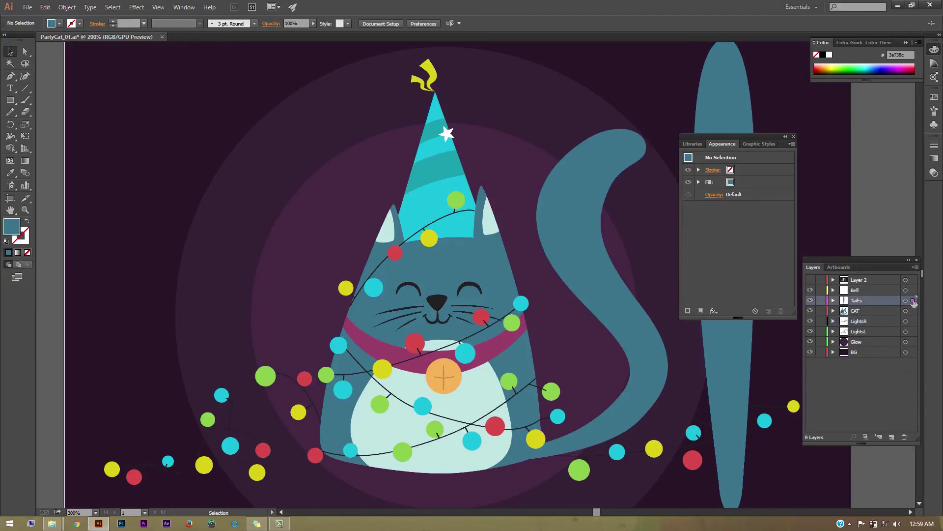
{"action": "left_click", "coordinate": [913, 300]}
{"action": "left_click", "coordinate": [810, 299]}
{"action": "left_click", "coordinate": [810, 290]}
{"action": "left_click", "coordinate": [811, 311]}
{"action": "left_click", "coordinate": [810, 311]}
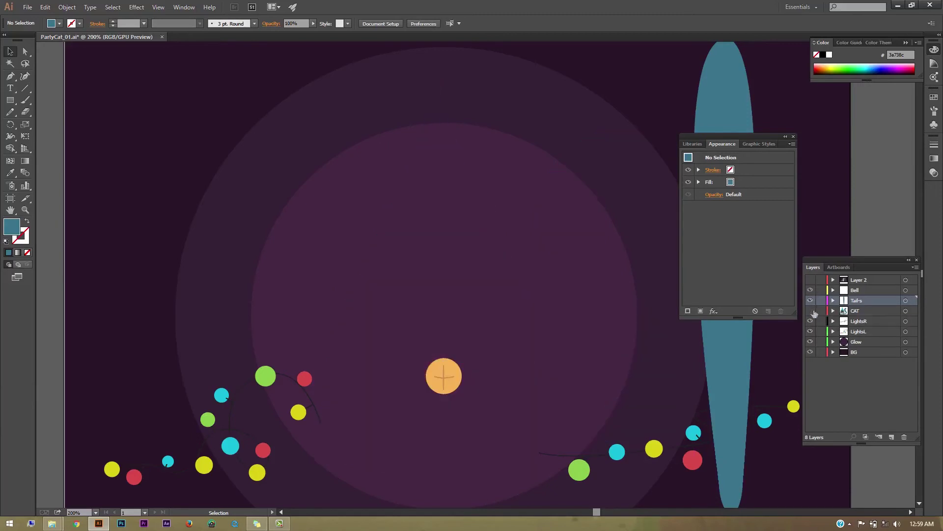
{"action": "left_click", "coordinate": [811, 311]}
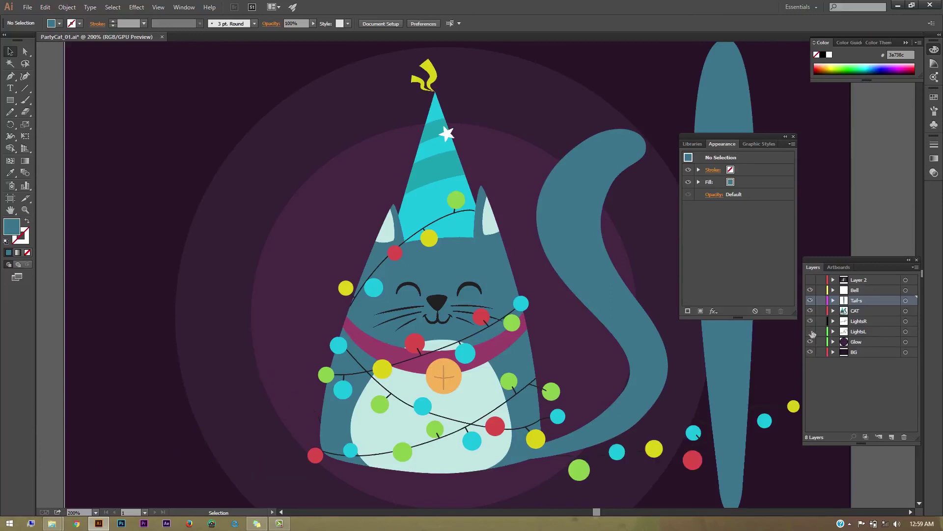
{"action": "left_click", "coordinate": [810, 342]}
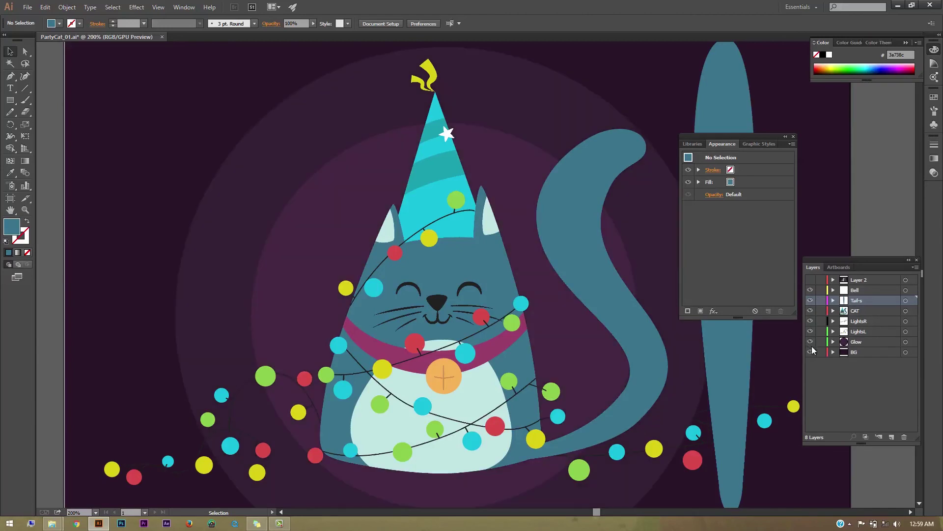
{"action": "left_click", "coordinate": [810, 352]}
Zoom out to see the whole artboard, then back in to frame the party cat at 150%
{"action": "key", "text": "ctrl+minus"}
{"action": "key", "text": "ctrl+minus"}
{"action": "key", "text": "ctrl+minus"}
{"action": "key", "text": "ctrl+plus"}
{"action": "key", "text": "ctrl+plus"}
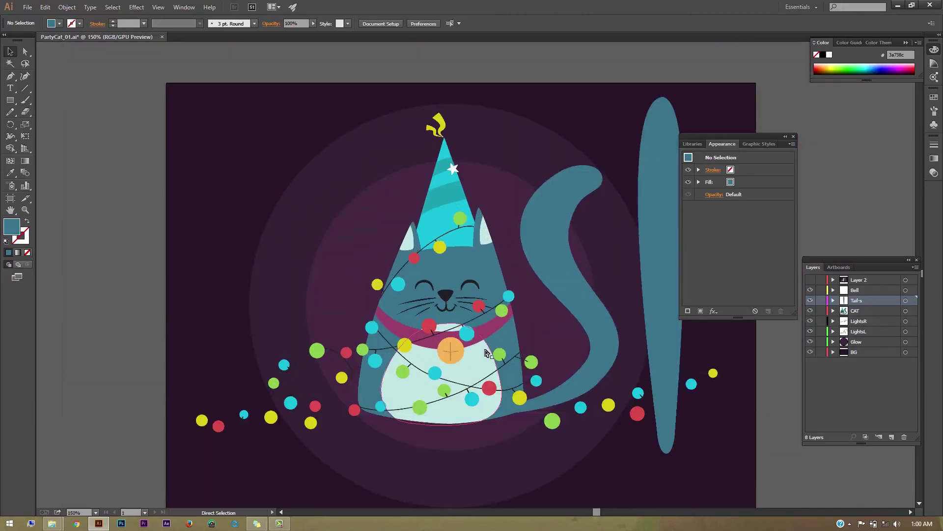